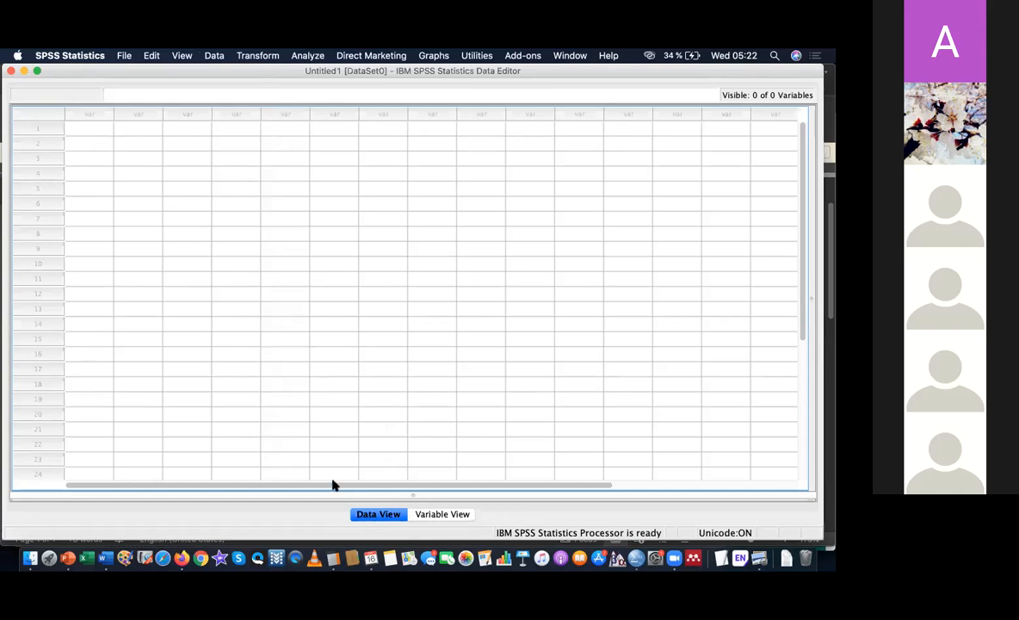
# Define a variable named ID in the second row of the Variable View.
pyautogui.click(461, 516)
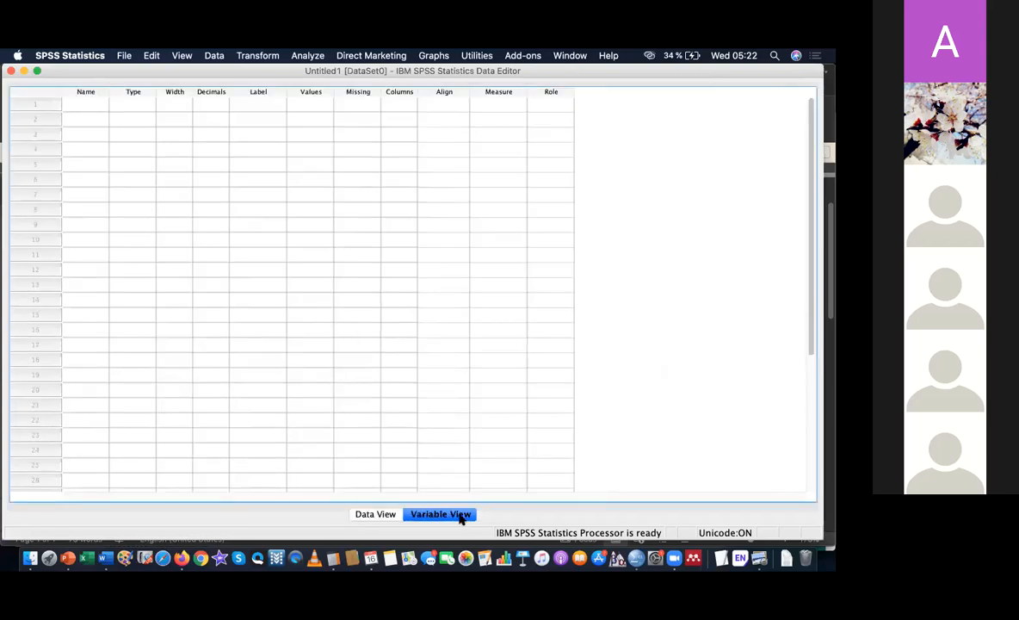
pyautogui.click(90, 120)
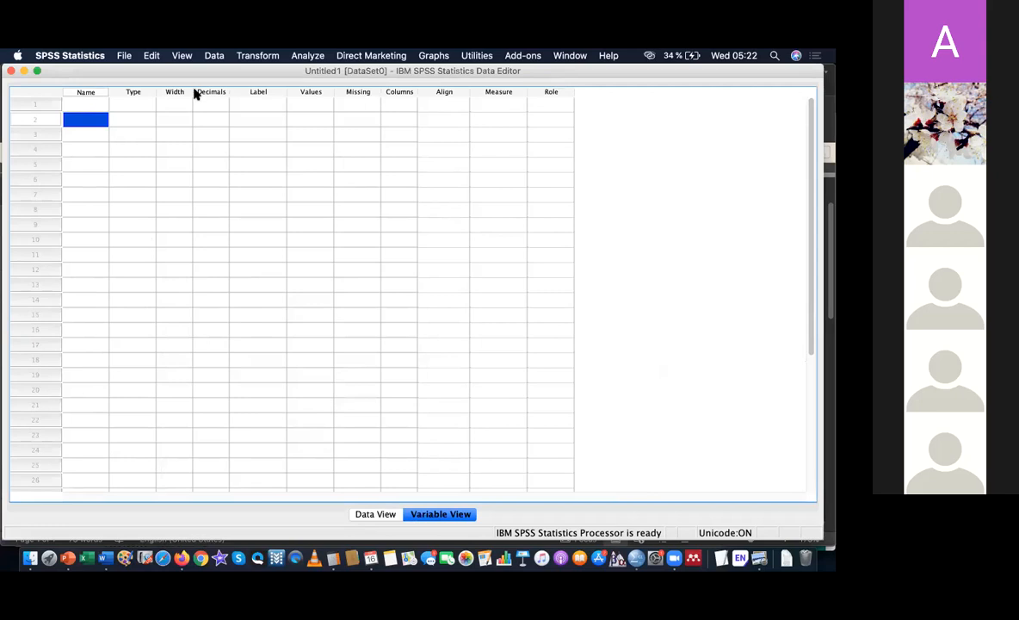
pyautogui.write('ID')
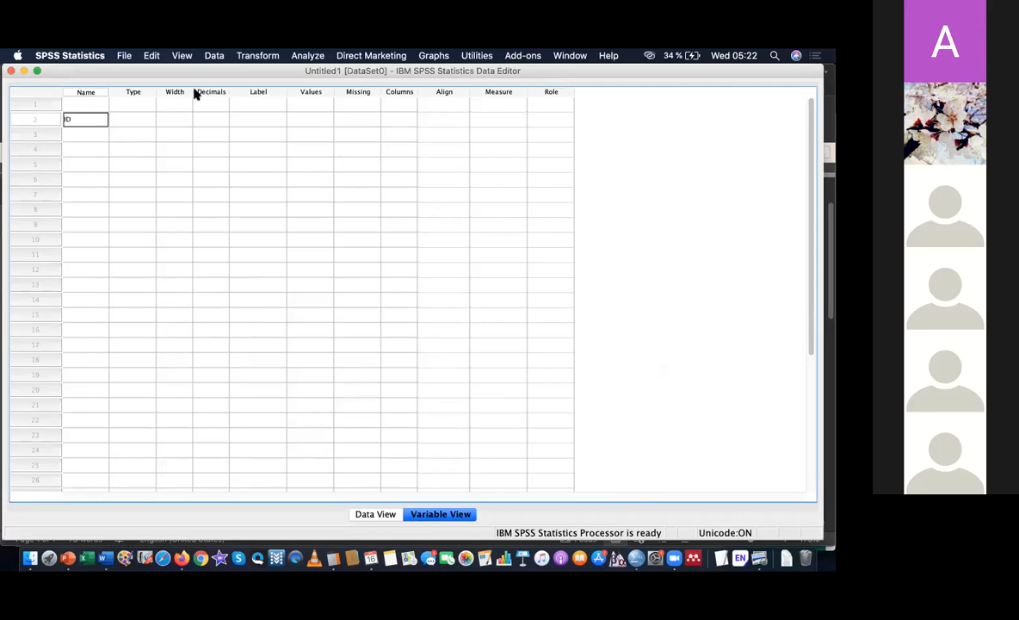
pyautogui.press('Return')
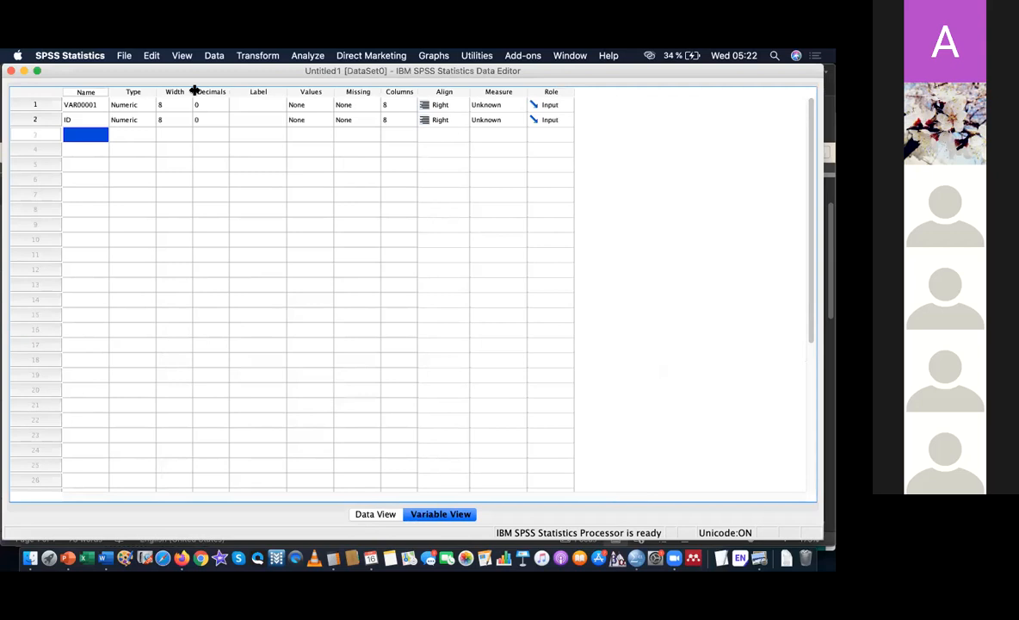
# Delete the automatically created variable VAR00001 in the first row.
pyautogui.doubleClick(93, 105)
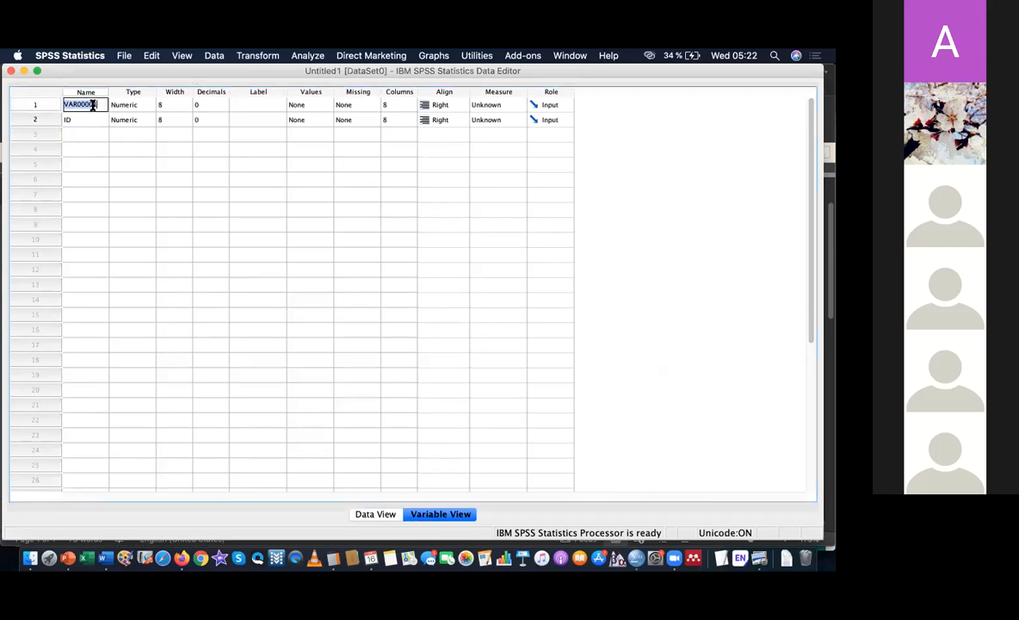
pyautogui.click(49, 105)
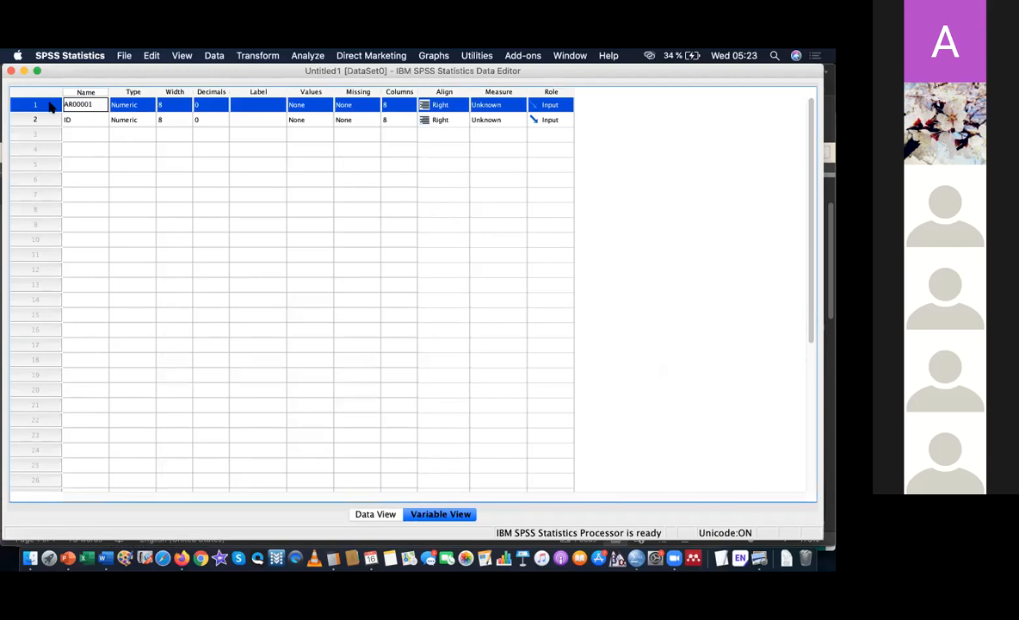
pyautogui.rightClick(51, 105)
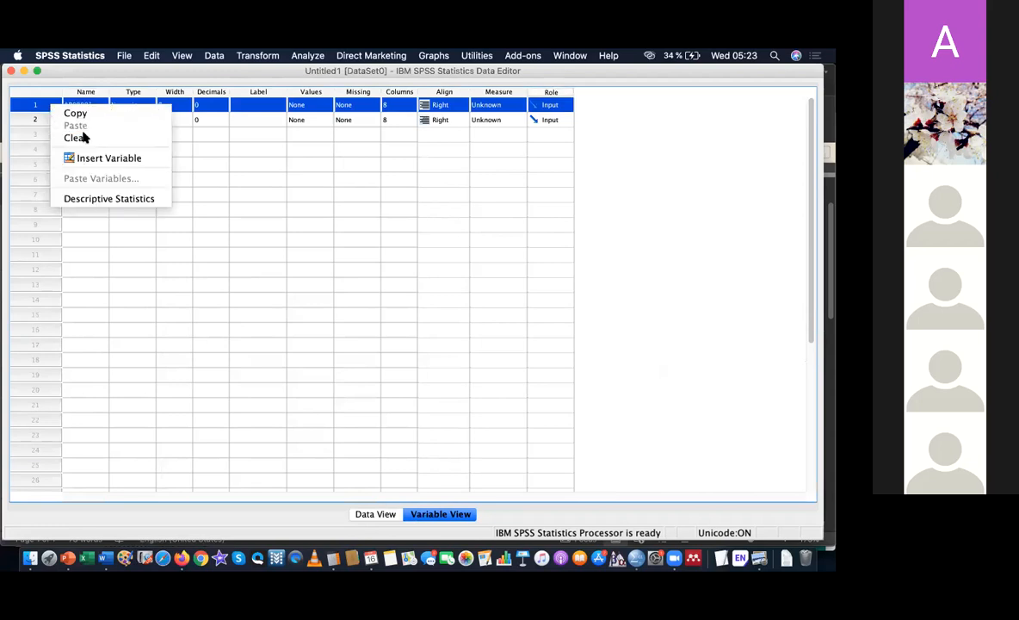
pyautogui.click(77, 127)
# Switch to Word and add the line "Participant ID:" below "Study Questions=Study items=Variables".
pyautogui.press('super+Tab')
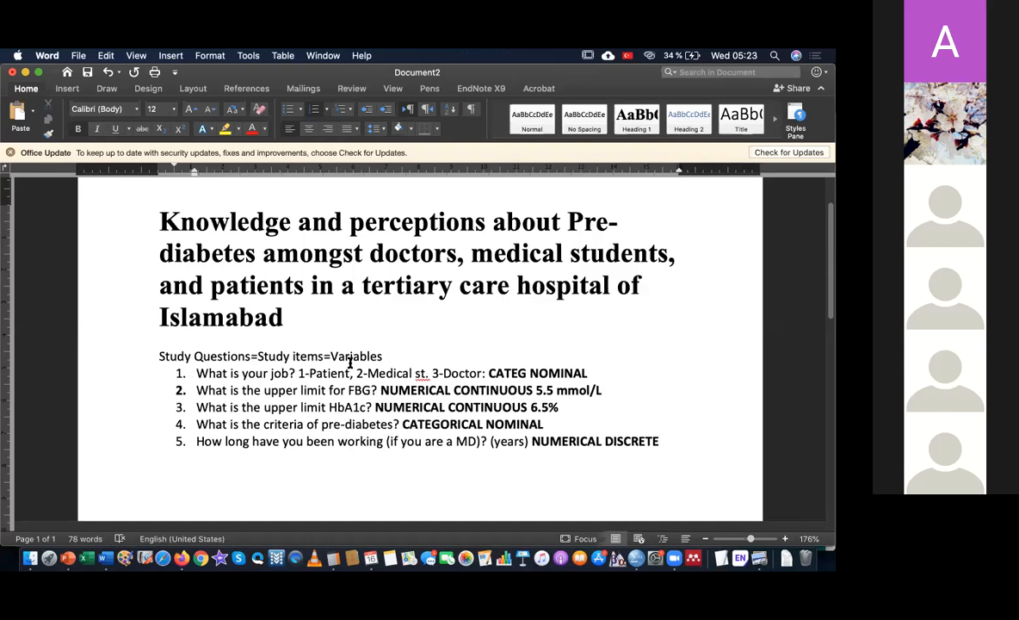
pyautogui.click(390, 353)
pyautogui.press('Return')
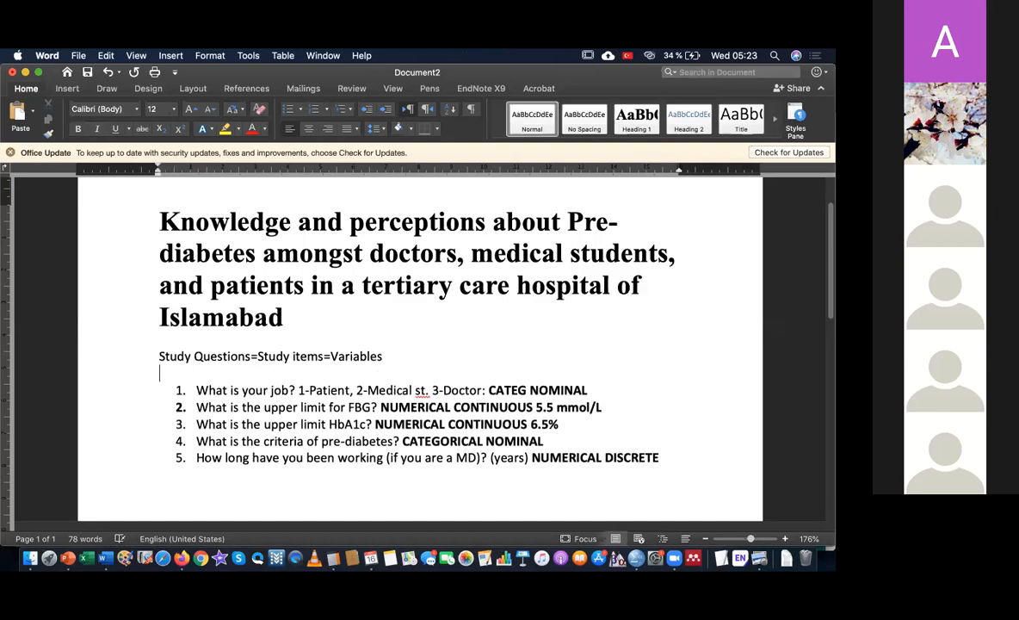
pyautogui.write('PArticipant ID')
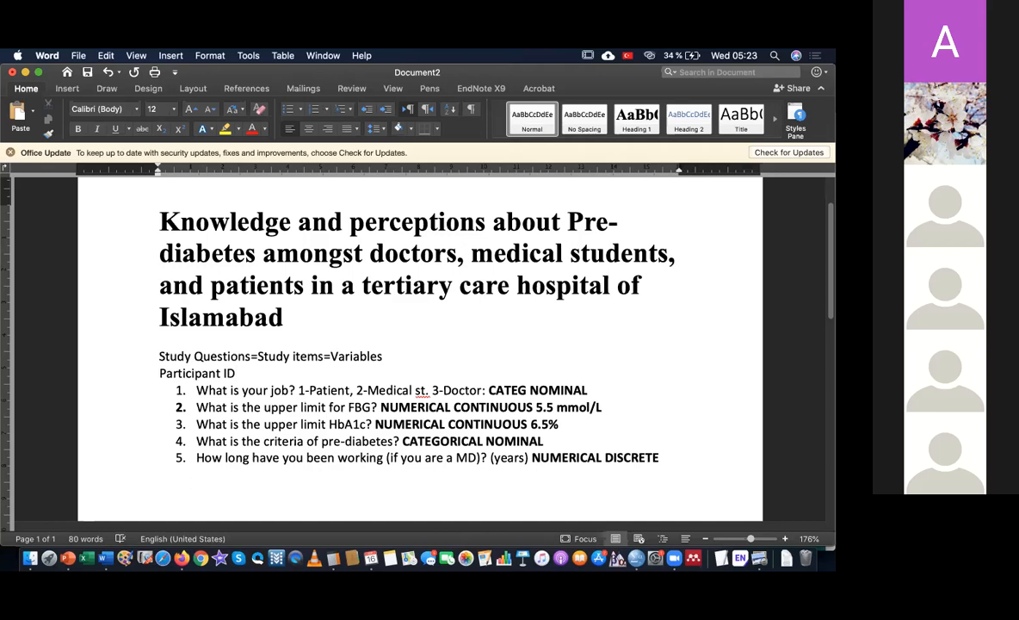
pyautogui.write(':')
# Switch to SPSS and, consulting the first study question in Word, add a variable named Q1Job below ID.
pyautogui.press('super+Tab')
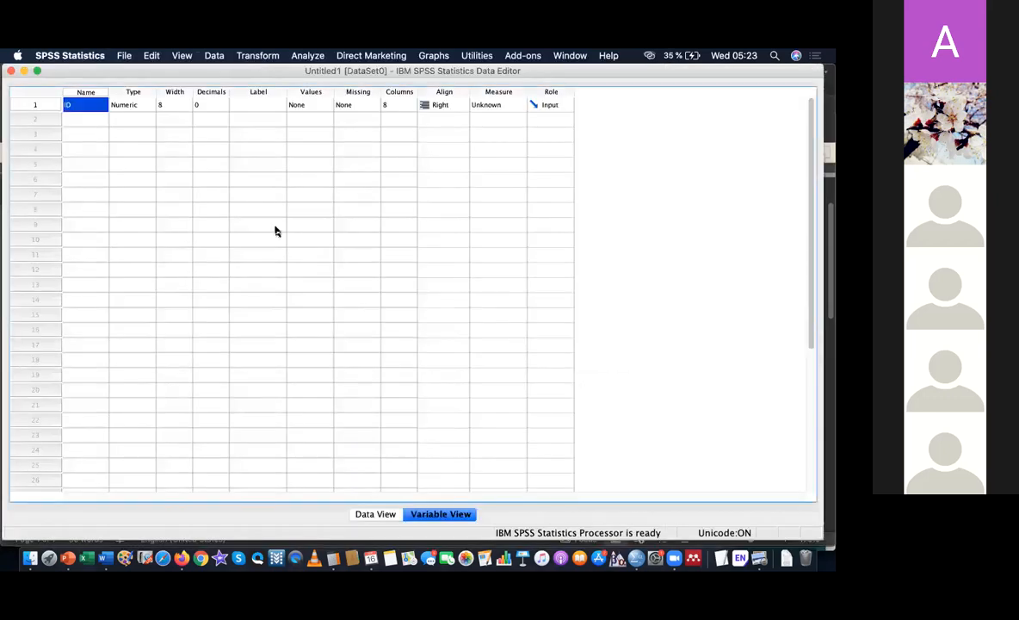
pyautogui.click(87, 118)
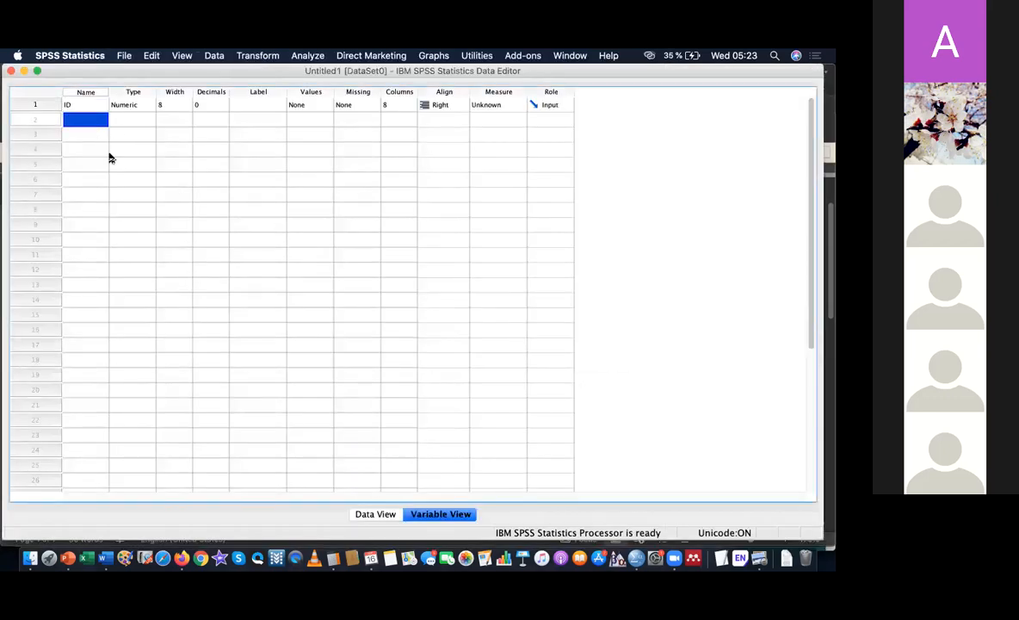
pyautogui.press('super+Tab')
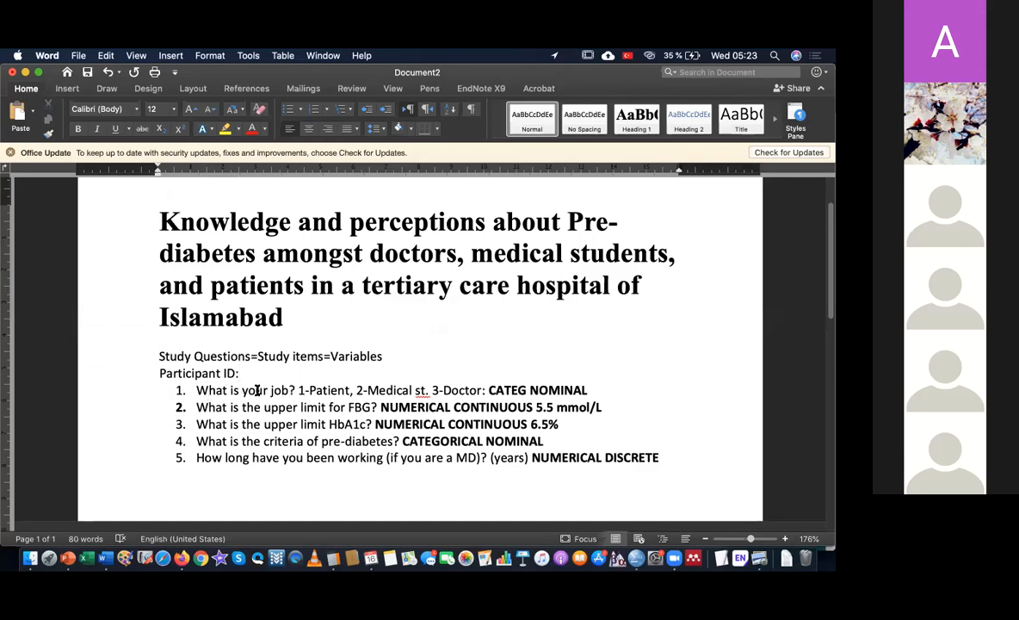
pyautogui.press('super+Tab')
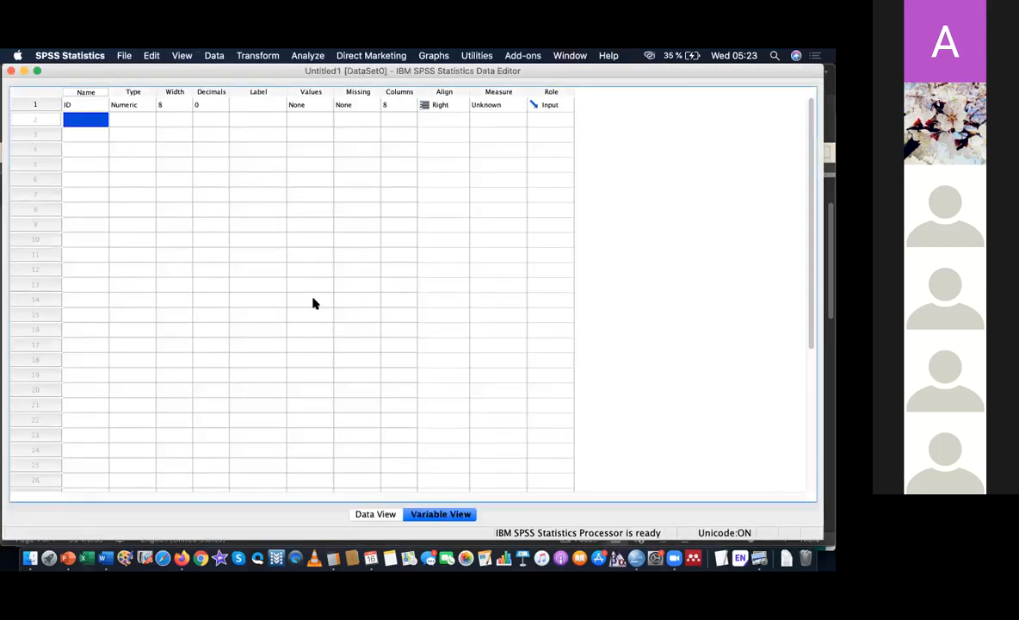
pyautogui.write('S')
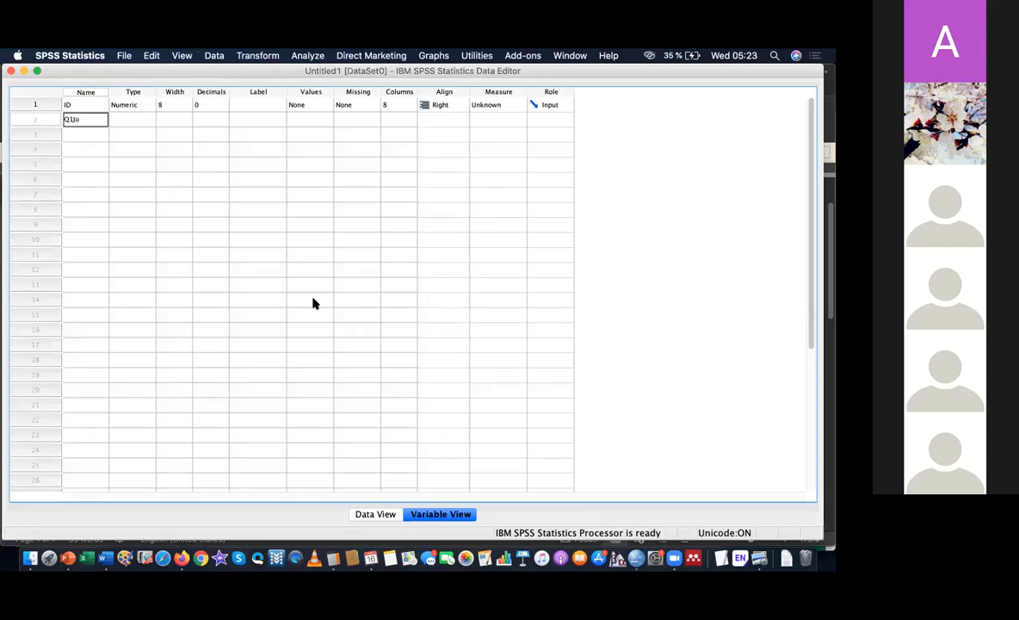
pyautogui.press('Return')
# Consult the study questions in Word and add variables named Q2FBG and Q3Hb1c below Q1Job in SPSS.
pyautogui.press('super+Tab')
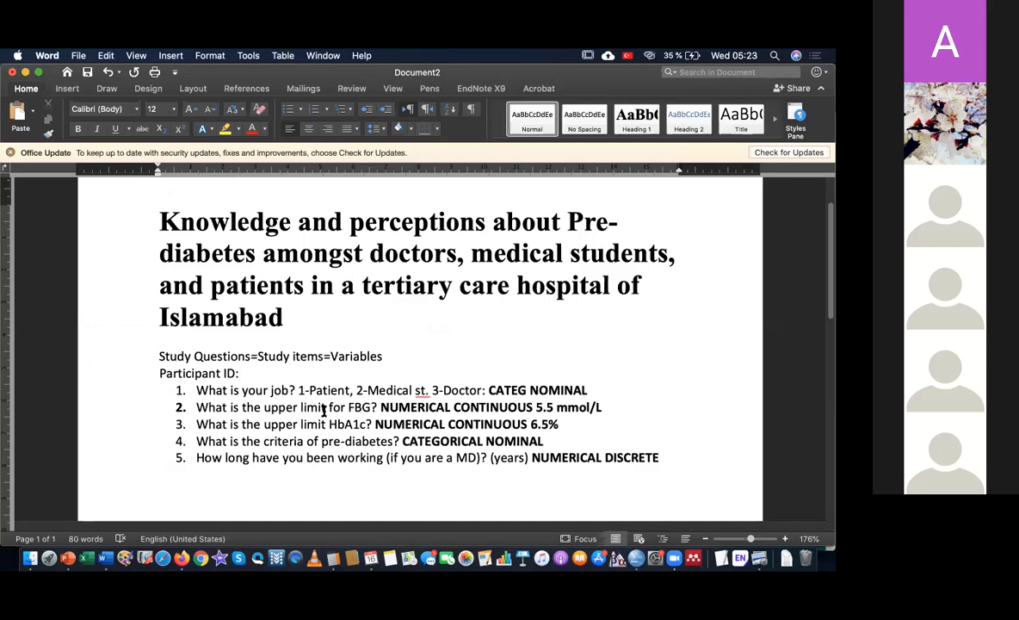
pyautogui.press('super+Tab')
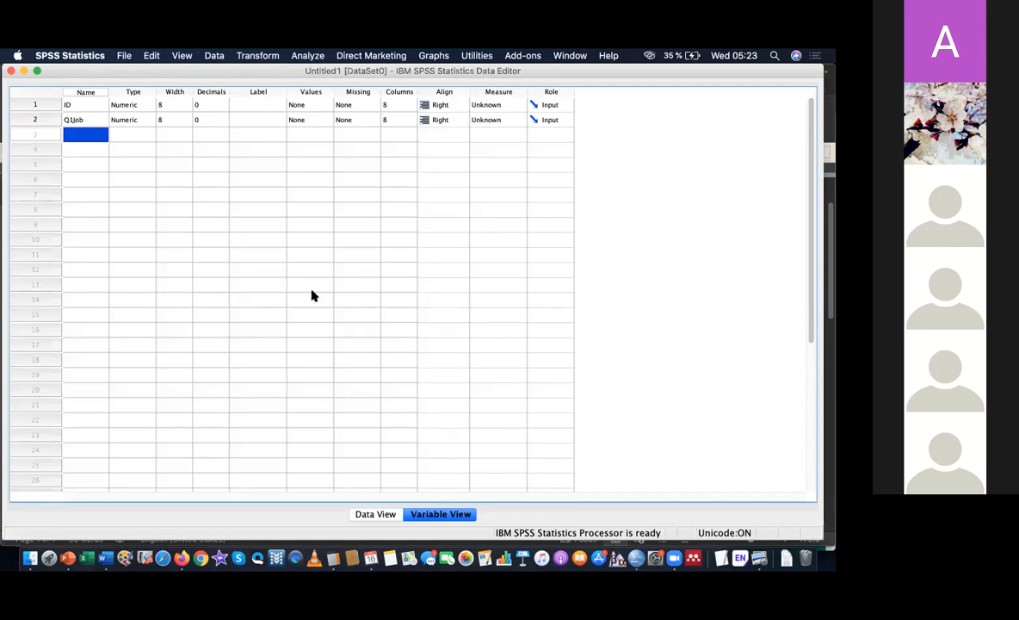
pyautogui.write('Q2FB')
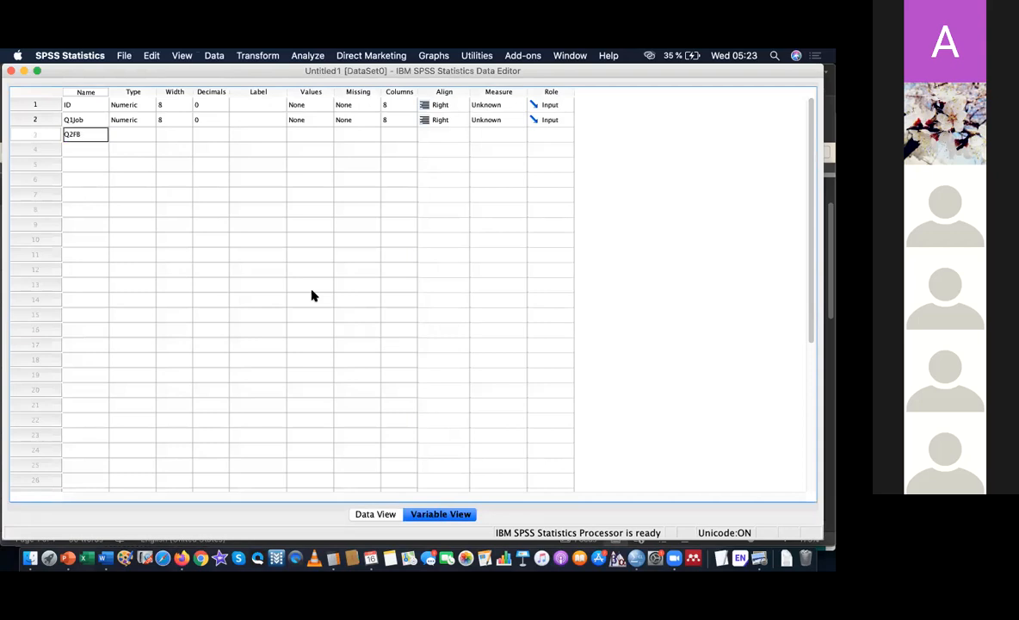
pyautogui.write('G')
pyautogui.press('Return')
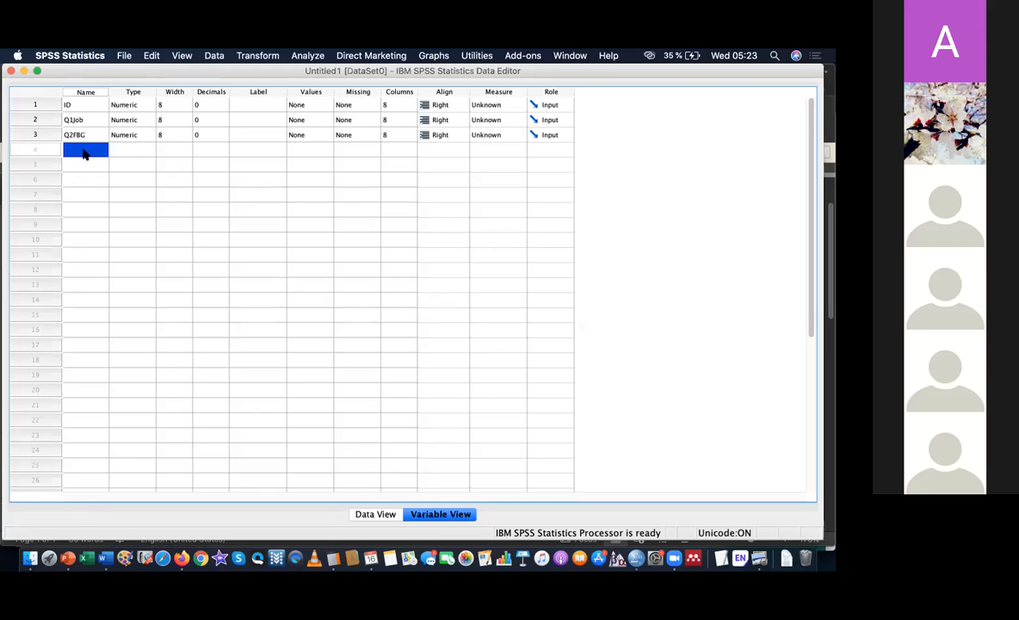
pyautogui.write('Q3Hb1c')
pyautogui.click(87, 169)
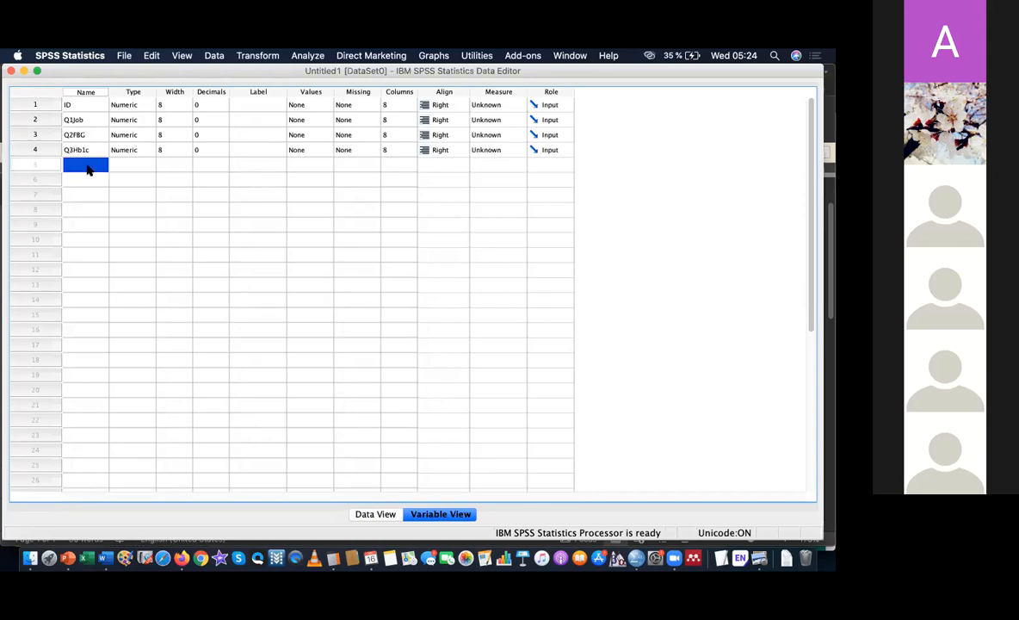
# Add a variable named Q4Criteria in SPSS, consulting the fourth study question in Word for its wording.
pyautogui.write('Q4')
pyautogui.press('super+Tab')
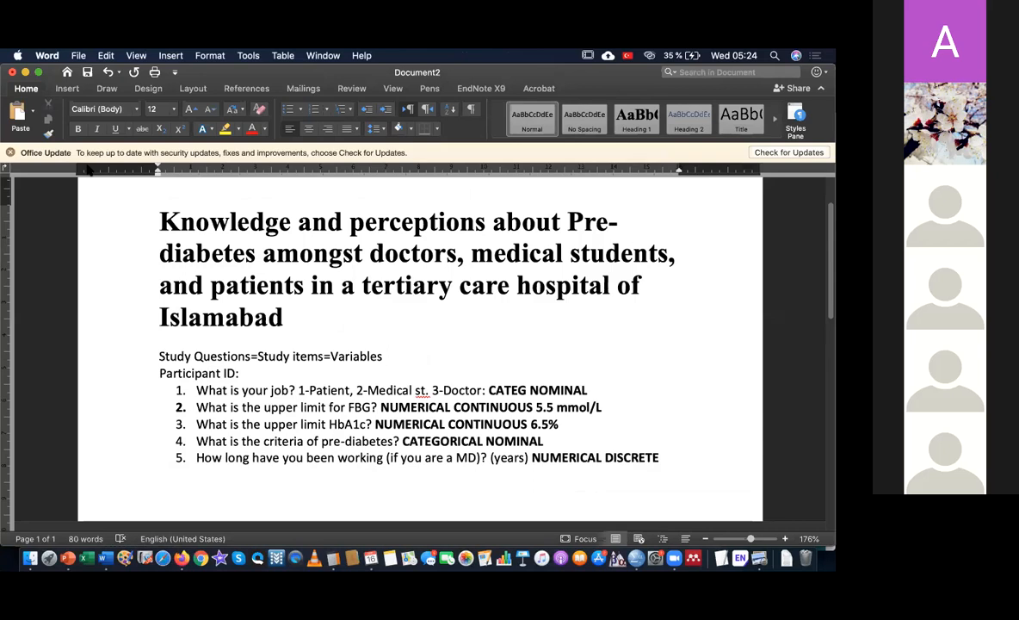
pyautogui.press('super+Tab')
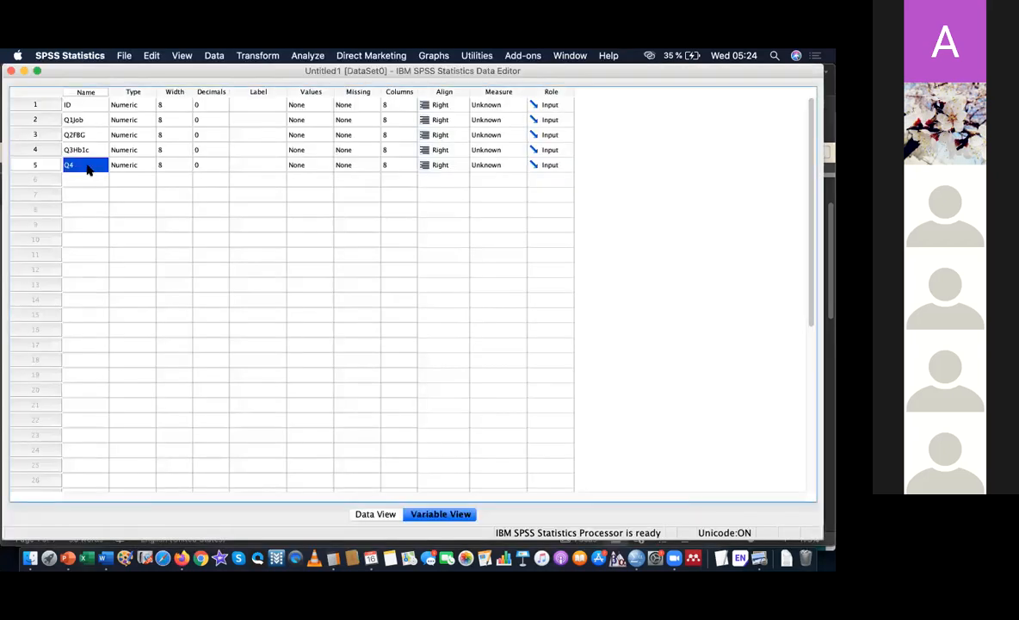
pyautogui.doubleClick(87, 167)
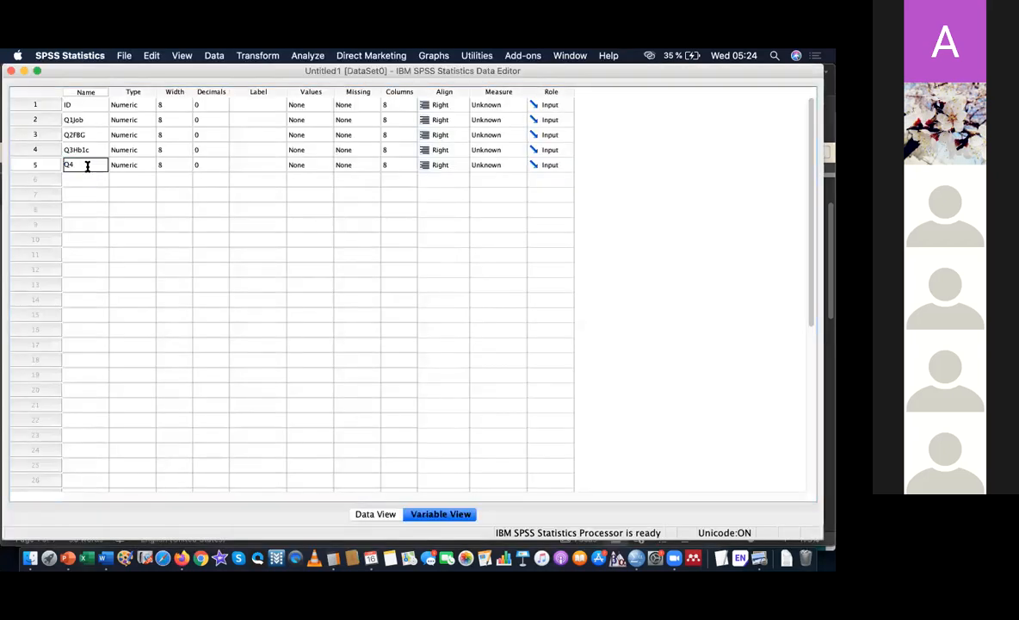
pyautogui.write('Criteria')
pyautogui.click(93, 182)
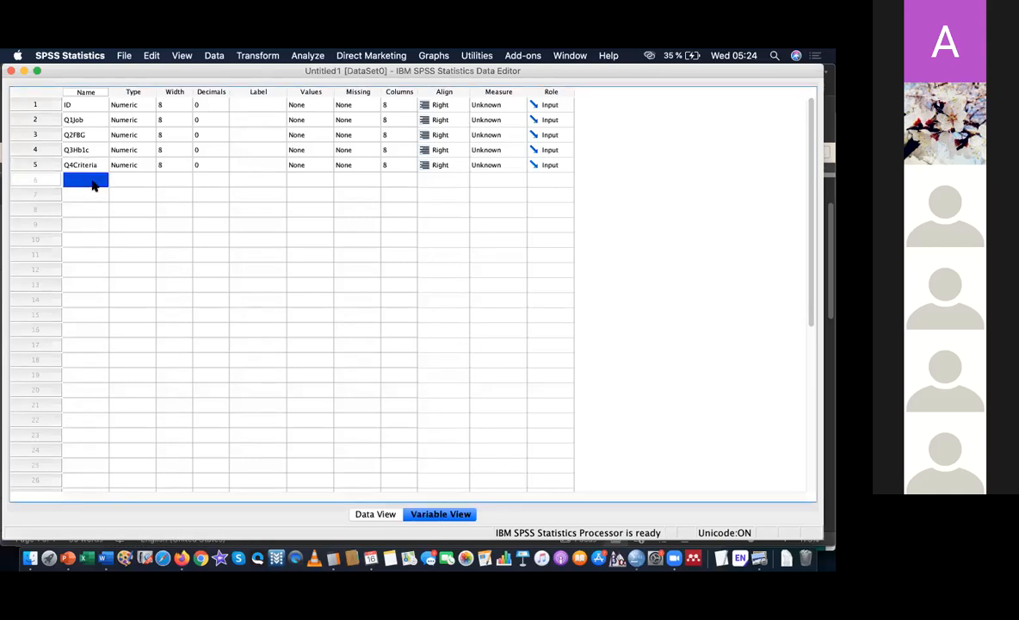
# Add a variable named Q5Experience in the sixth row.
pyautogui.write('Q')
pyautogui.write('5Experience')
pyautogui.click(107, 191)
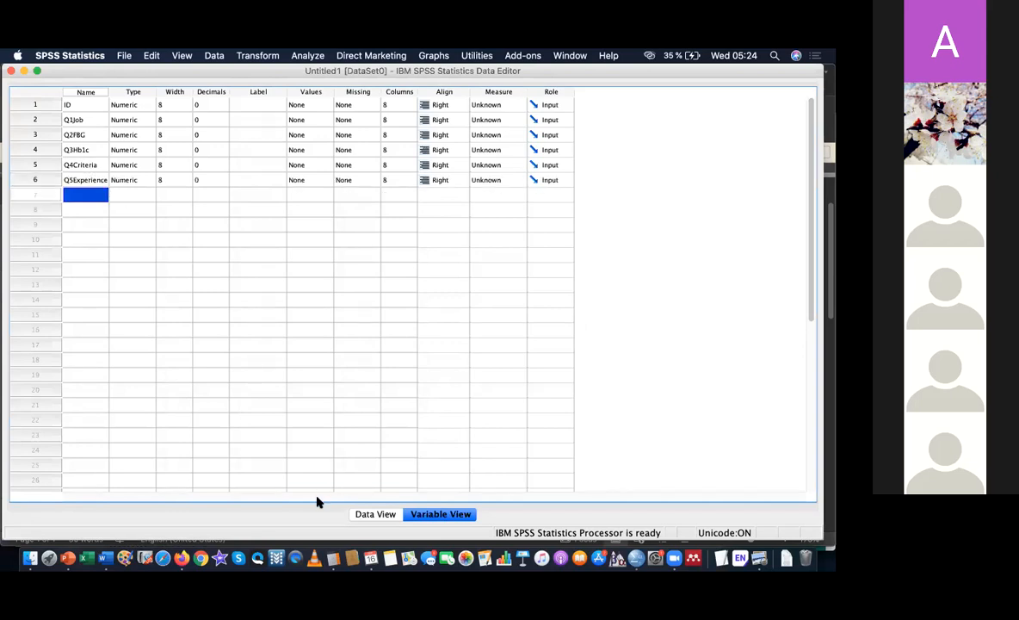
# Examine the columns of the defined variables in the Data View and return to the Variable View.
pyautogui.click(372, 514)
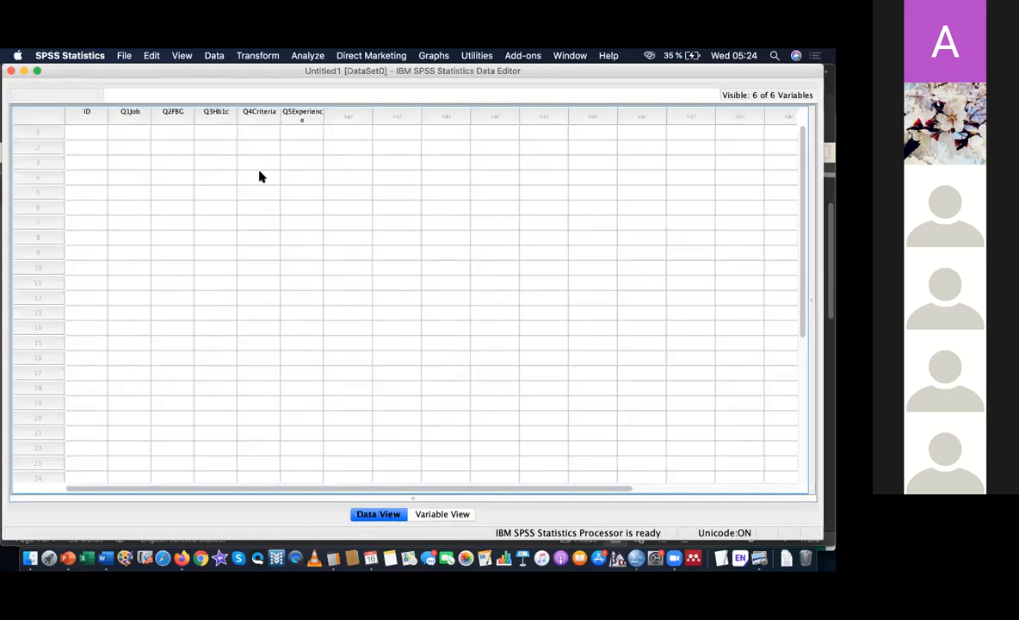
pyautogui.moveTo(84, 114); pyautogui.dragTo(305, 119)
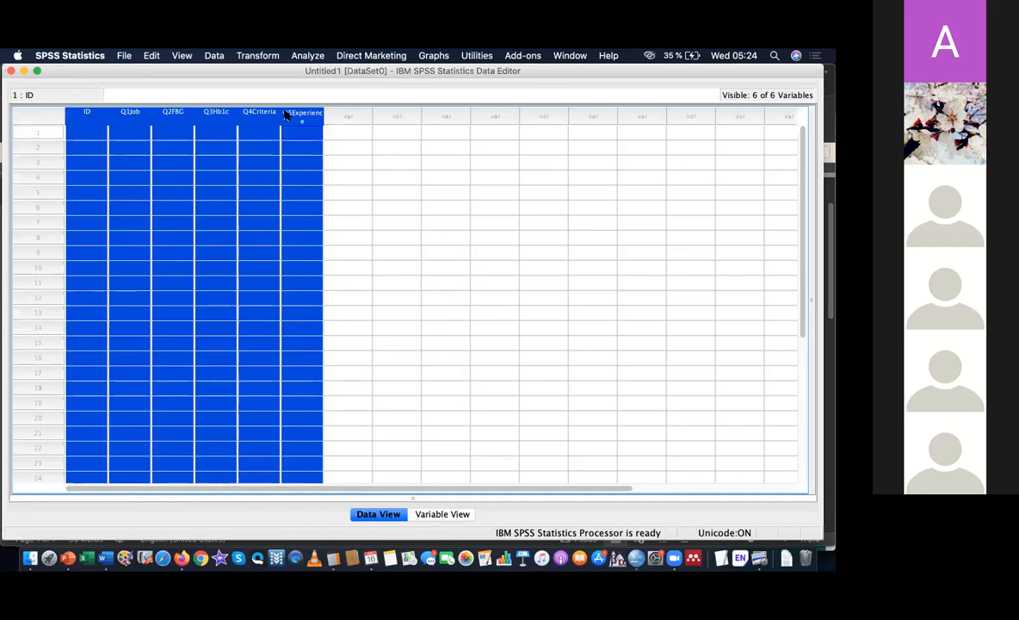
pyautogui.click(246, 146)
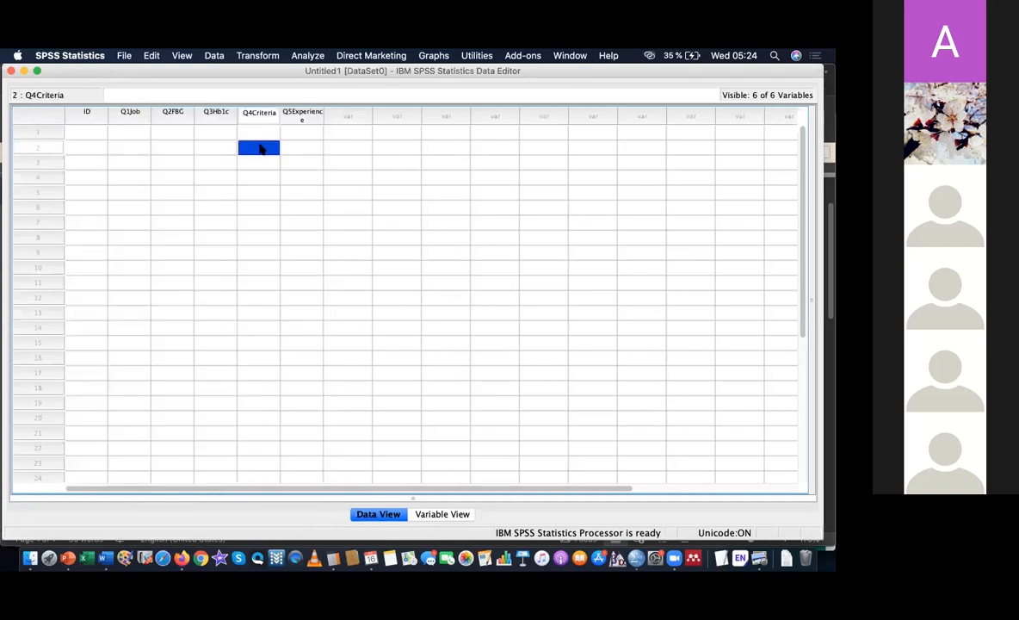
pyautogui.click(441, 513)
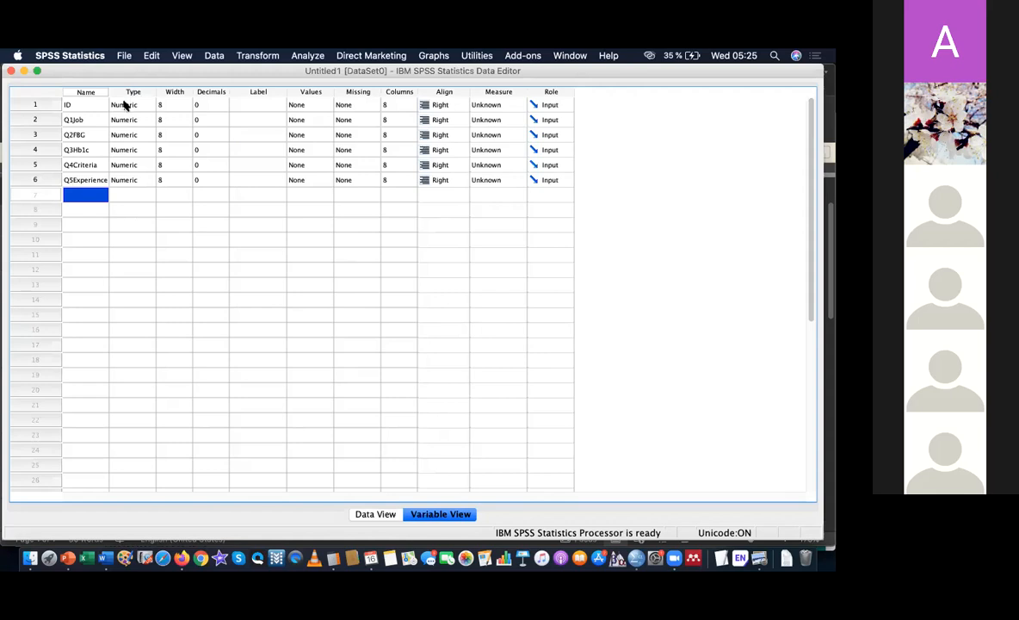
# Consult the diagram of variable types in the Medical Statistics at a Glance PDF in Preview and return to SPSS.
pyautogui.press('super+Tab')
pyautogui.press('super+Tab')
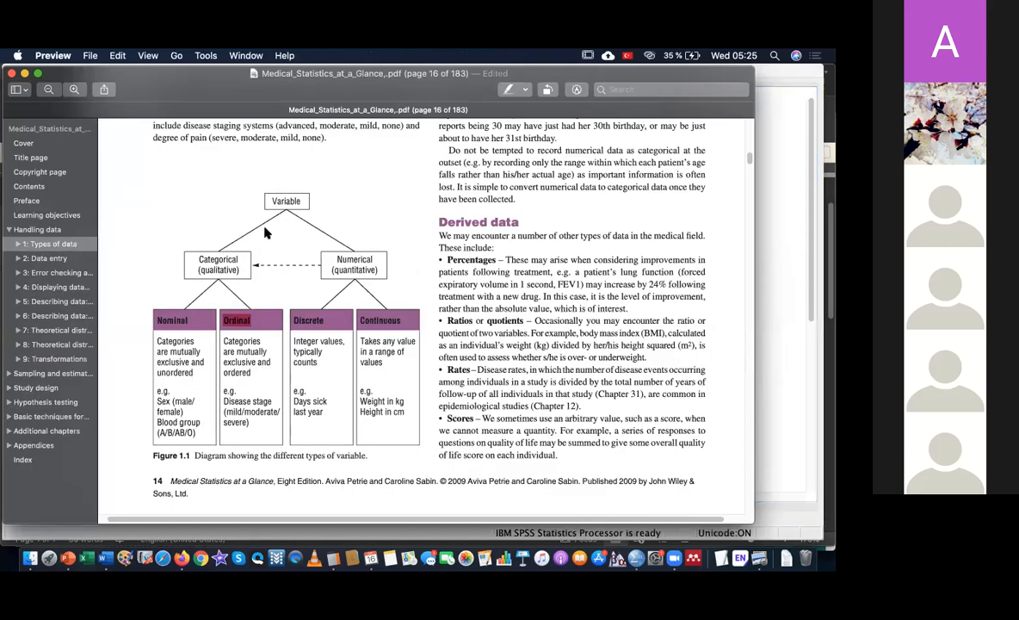
pyautogui.press('super+Tab')
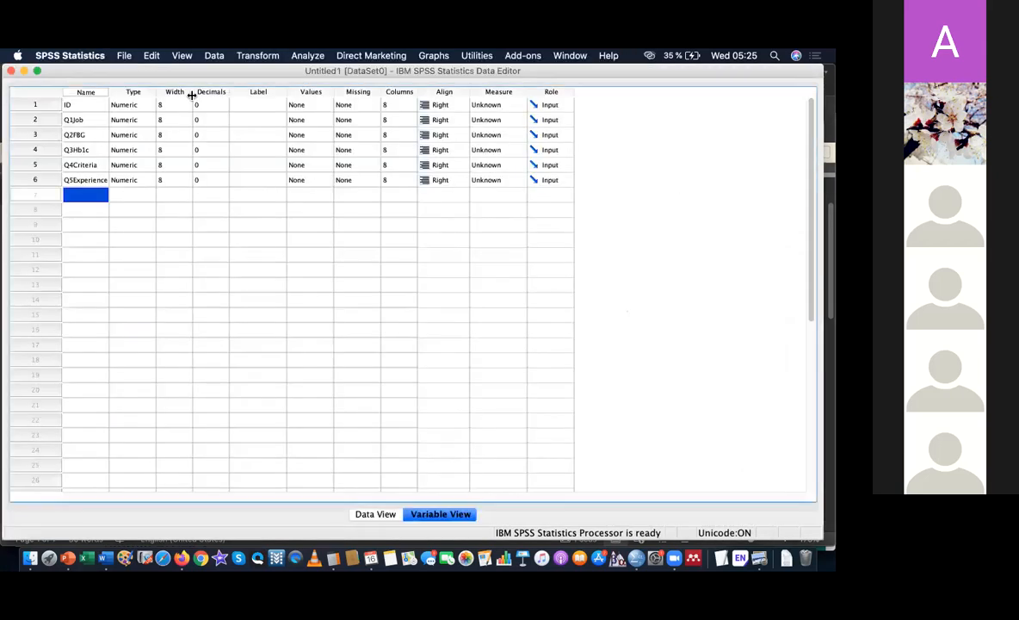
# Examine the Variable Type options for the ID variable and close them without changes.
pyautogui.click(146, 105)
pyautogui.click(146, 105)
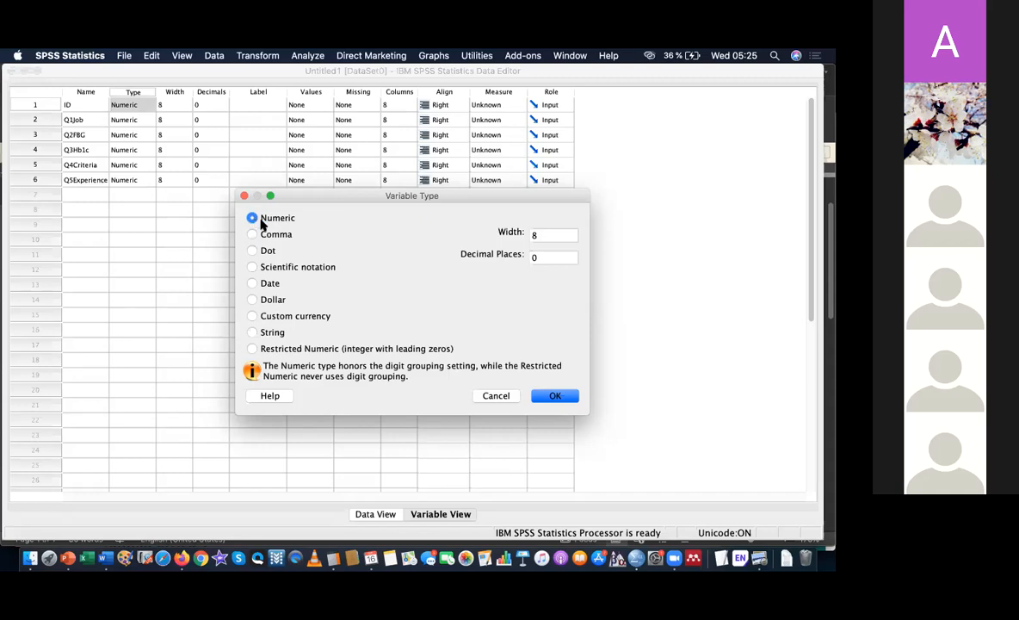
pyautogui.click(494, 395)
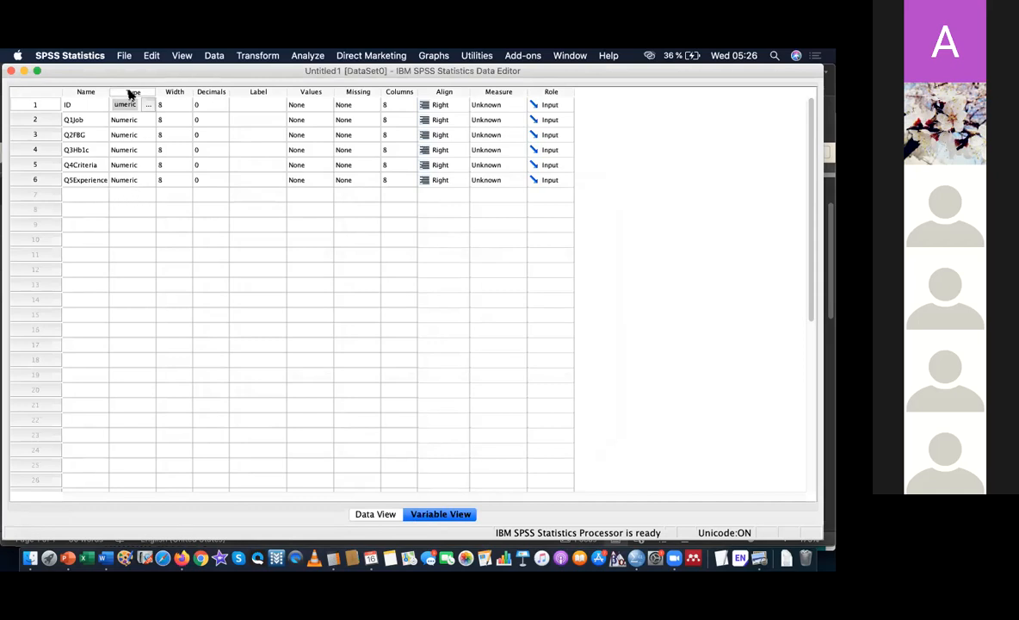
pyautogui.click(147, 104)
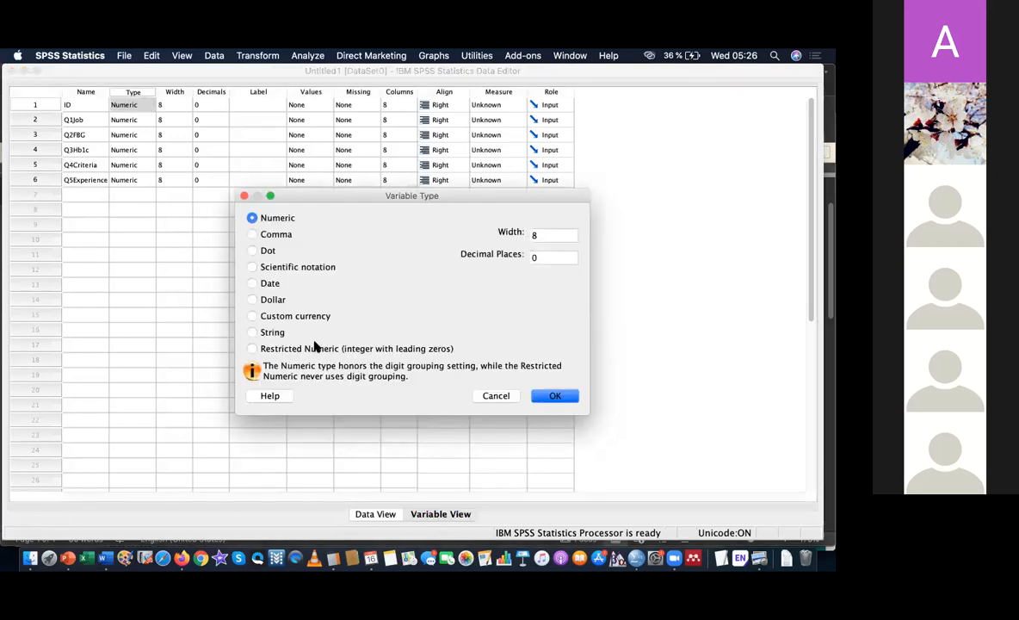
pyautogui.click(499, 394)
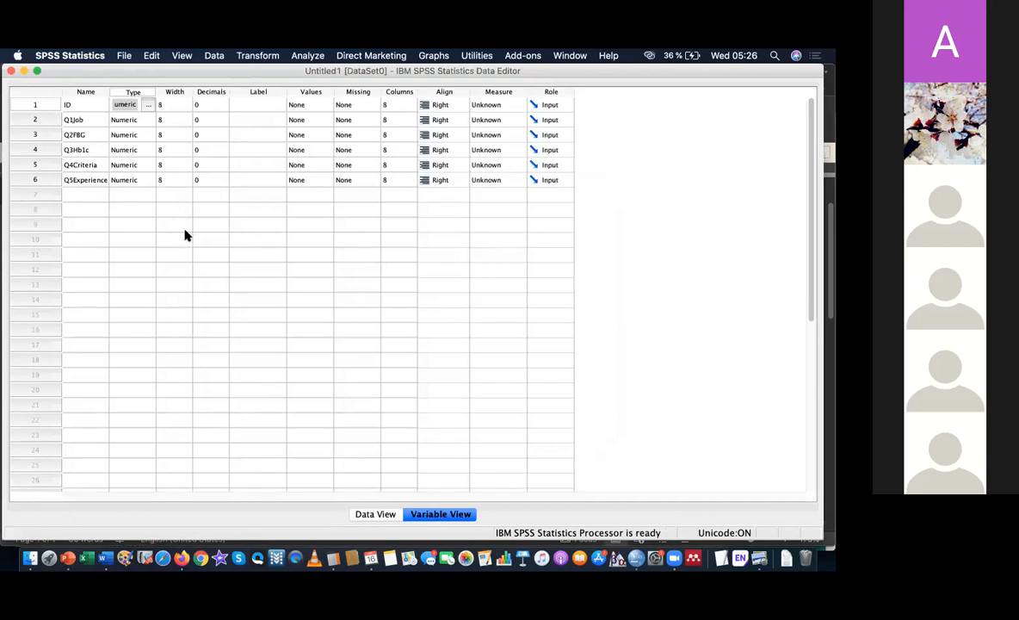
# Widen the Q5Experience column to 16 in the Data View and set that variable's width to 2 in the Variable View.
pyautogui.click(366, 513)
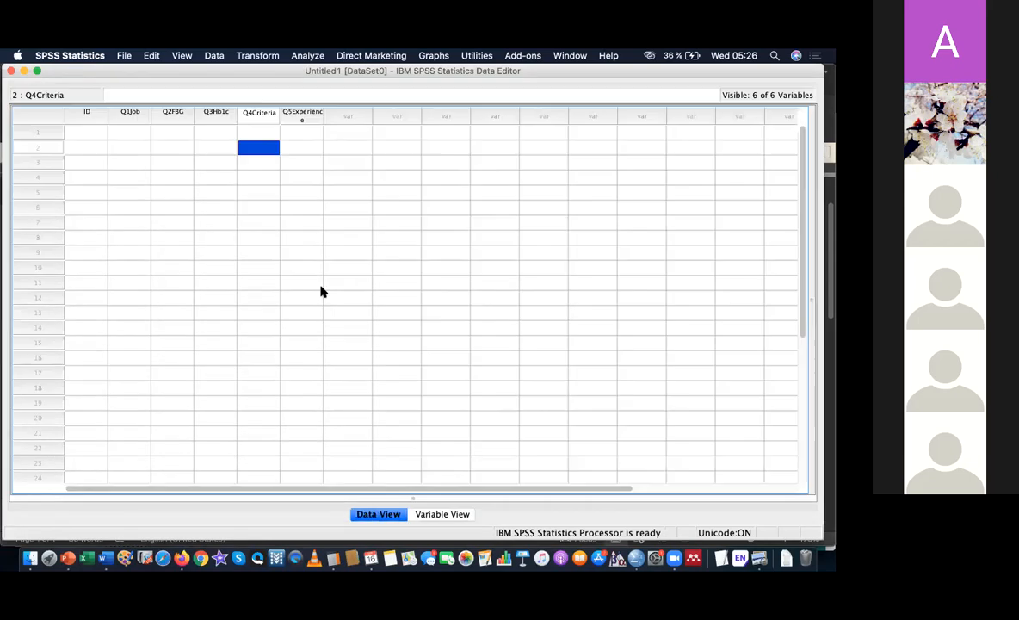
pyautogui.moveTo(322, 113); pyautogui.dragTo(360, 113)
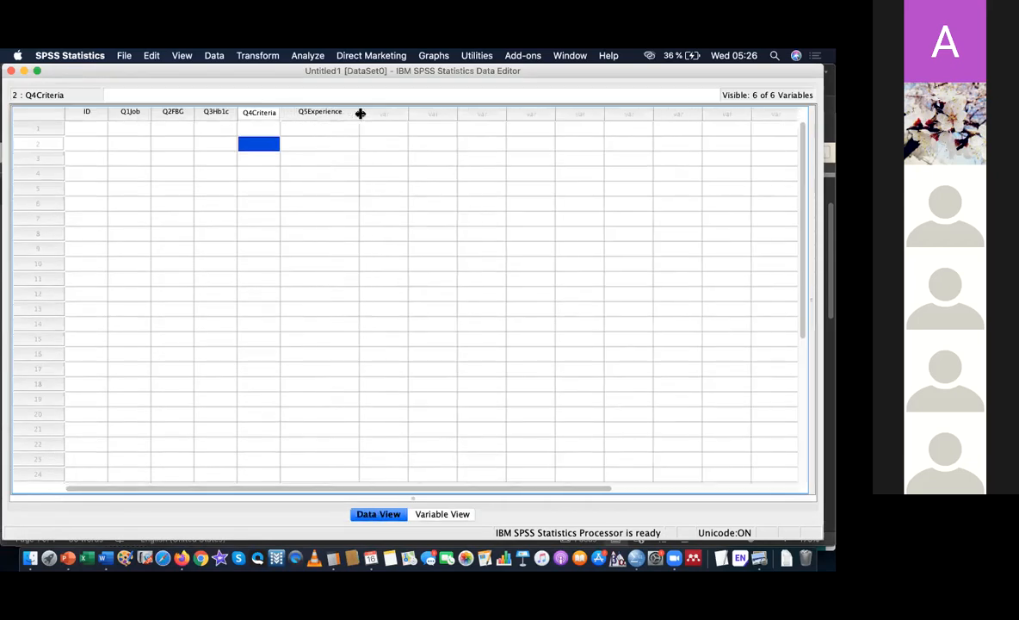
pyautogui.click(432, 515)
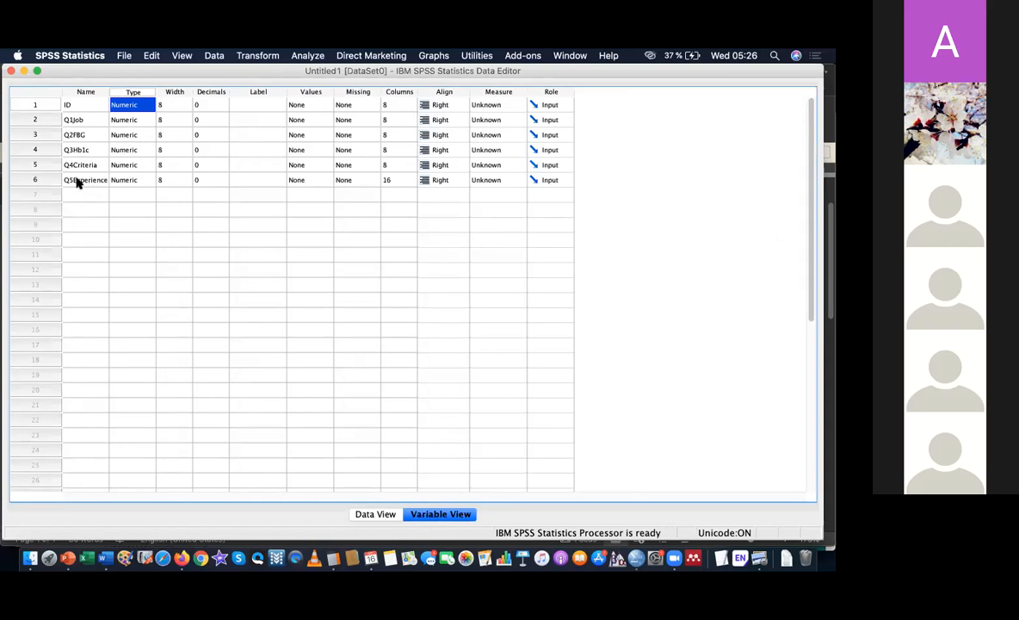
pyautogui.click(172, 179)
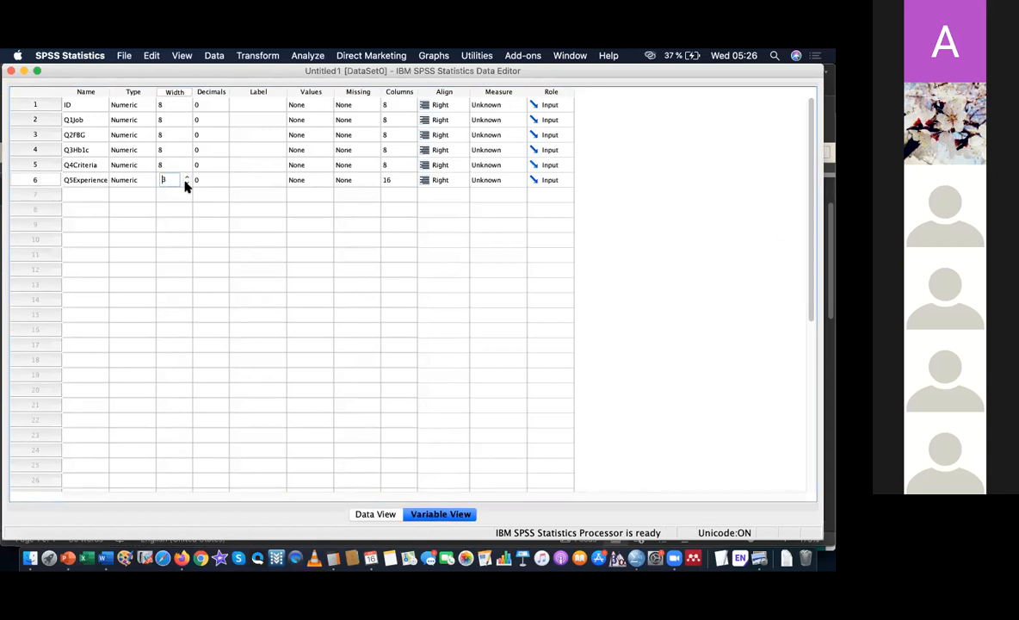
pyautogui.click(186, 182)
# Review the variable columns in the Data View, consult the FBG and HbA1c questions in the Word document, and return to SPSS.
pyautogui.click(212, 91)
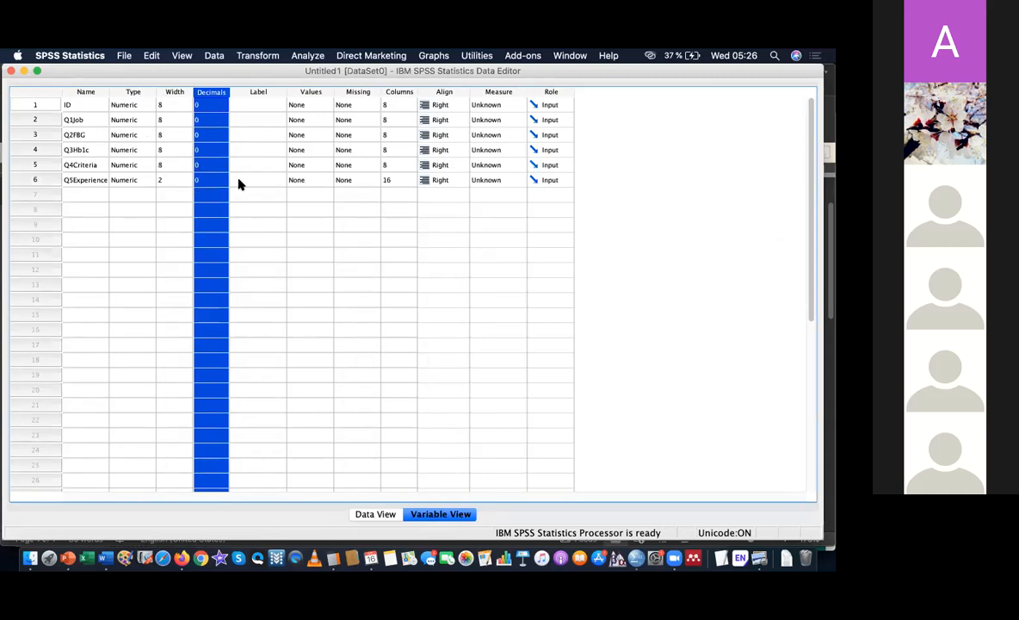
pyautogui.click(375, 514)
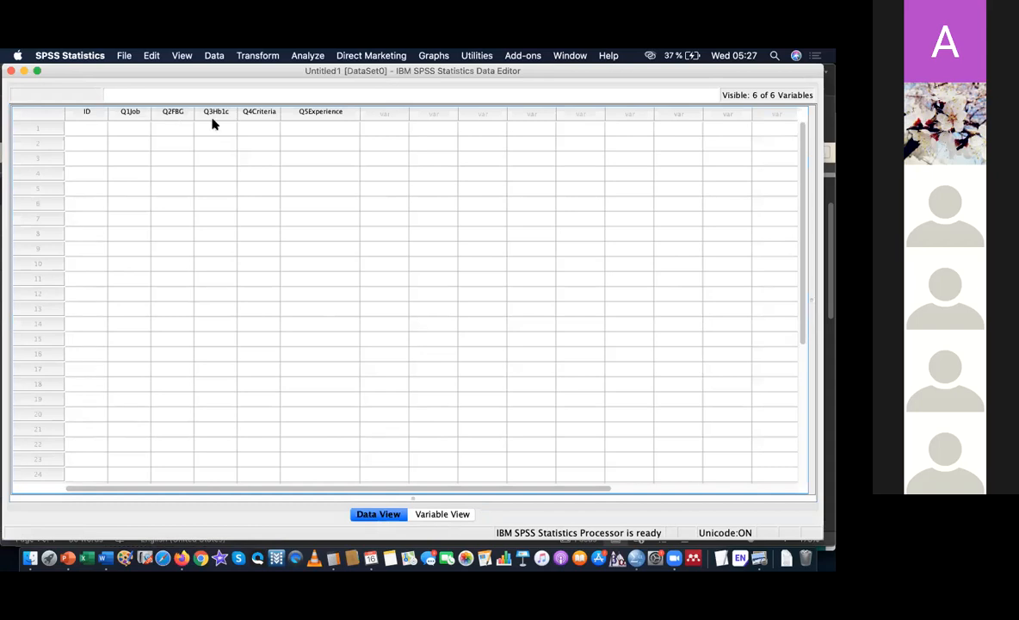
pyautogui.click(434, 514)
pyautogui.press('super+Tab')
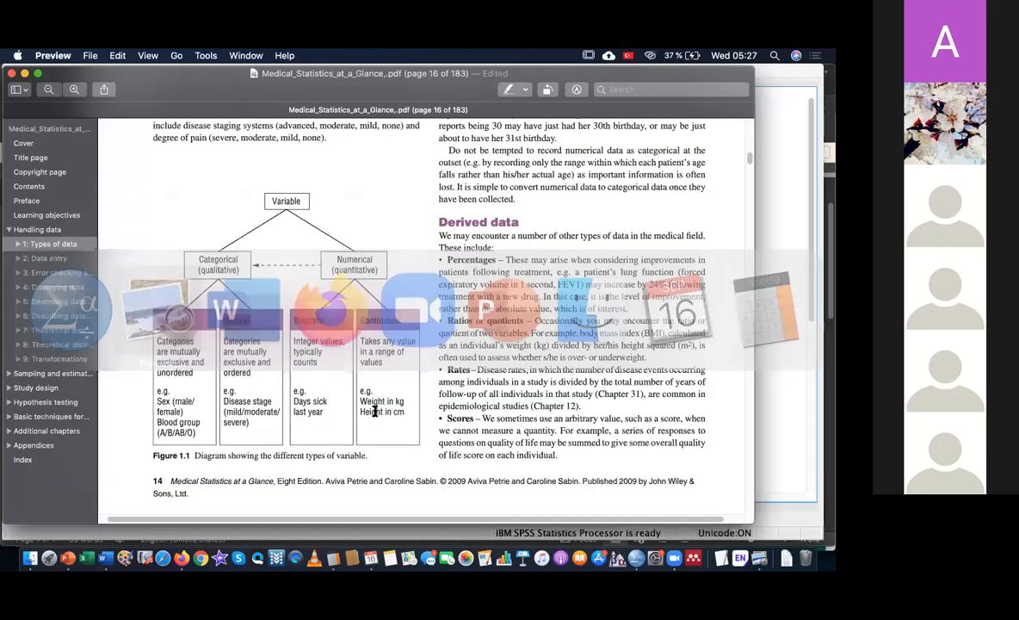
pyautogui.press('super+Tab')
pyautogui.press('super+Tab')
pyautogui.press('Tab')
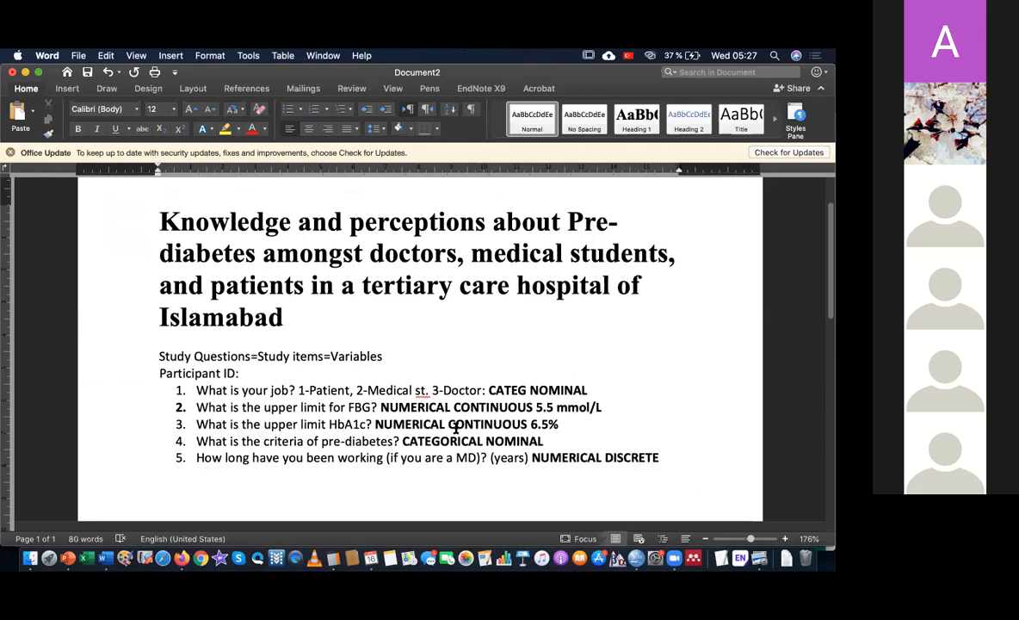
pyautogui.click(246, 411)
pyautogui.moveTo(263, 418); pyautogui.dragTo(275, 425)
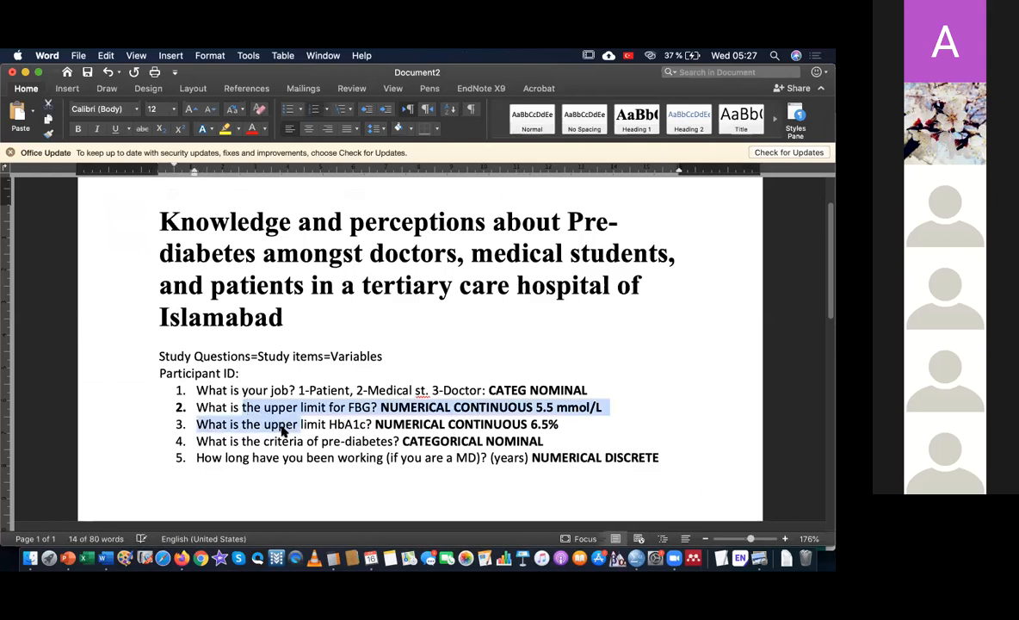
pyautogui.press('super+Tab')
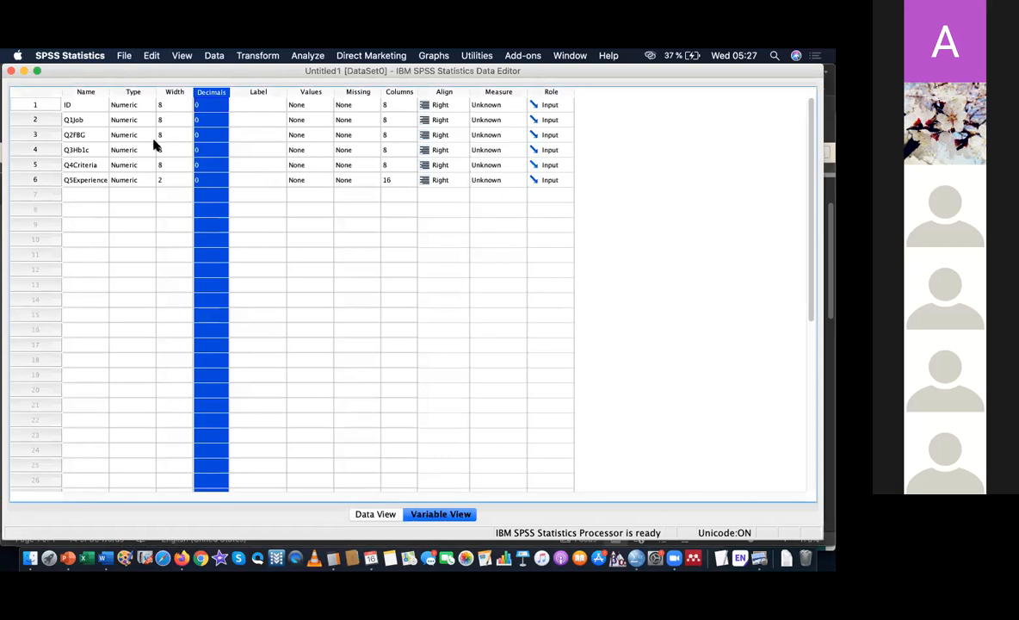
# Set the decimals of the Q2FBG and Q3Hb1c variables to 1.
pyautogui.click(205, 135)
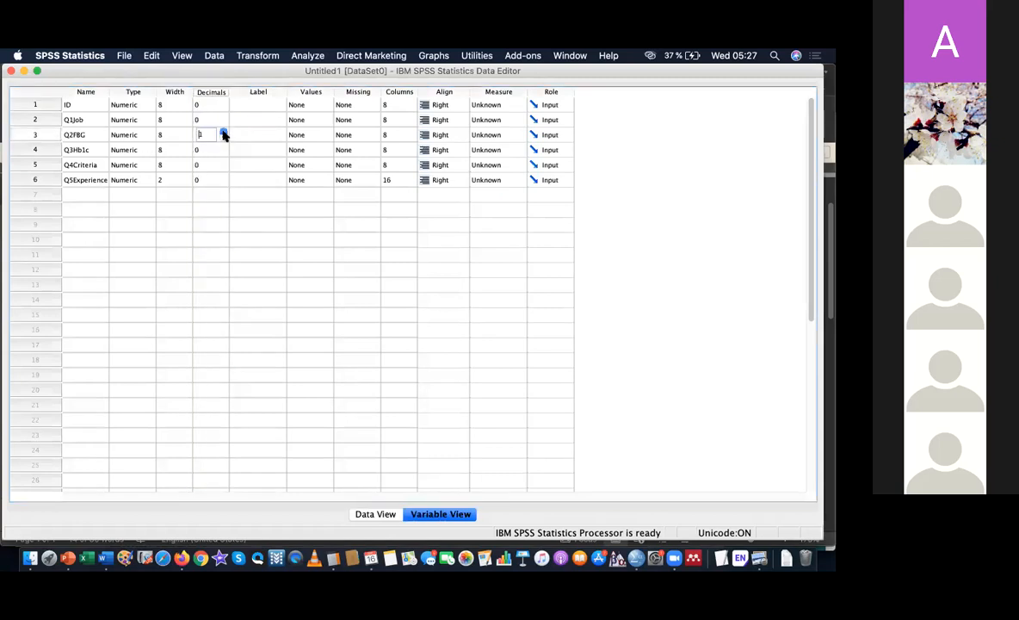
pyautogui.click(222, 147)
pyautogui.click(223, 147)
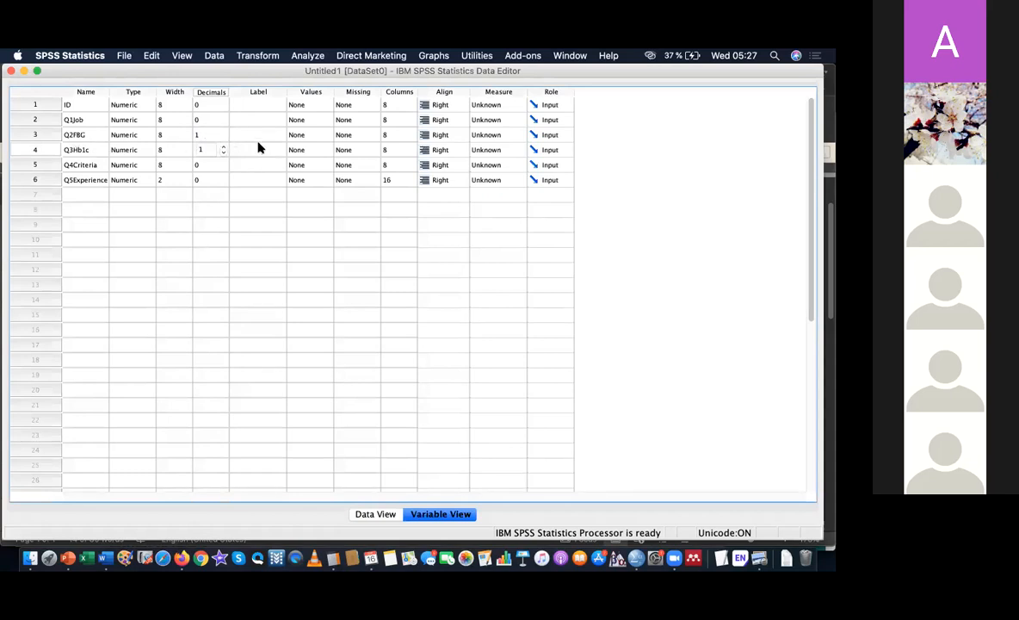
# Switch to the Word document and copy the text "What is your job?" from the first study question.
pyautogui.click(244, 105)
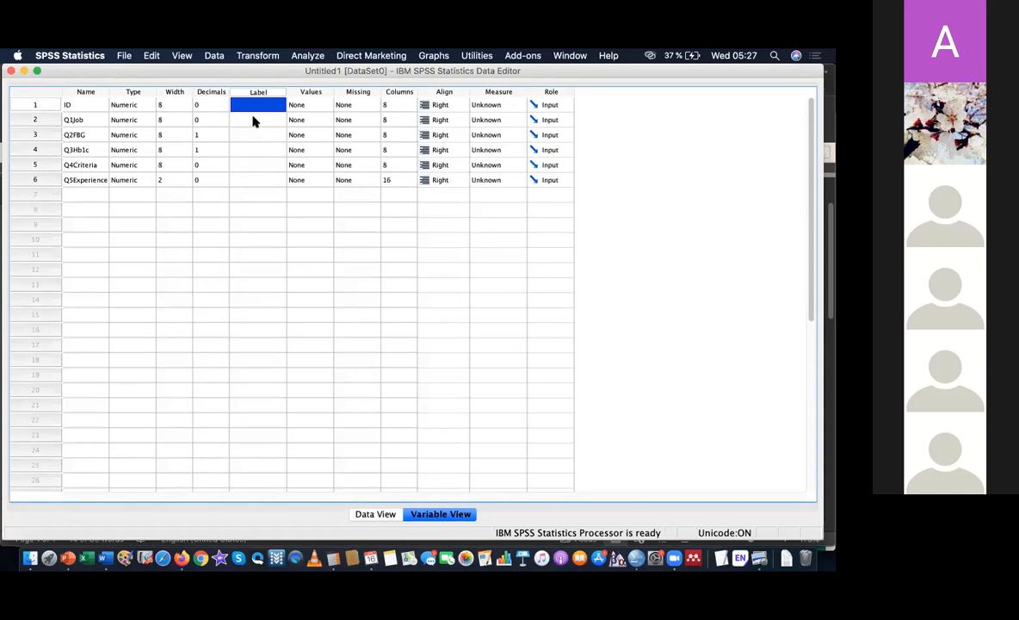
pyautogui.press('super+Tab')
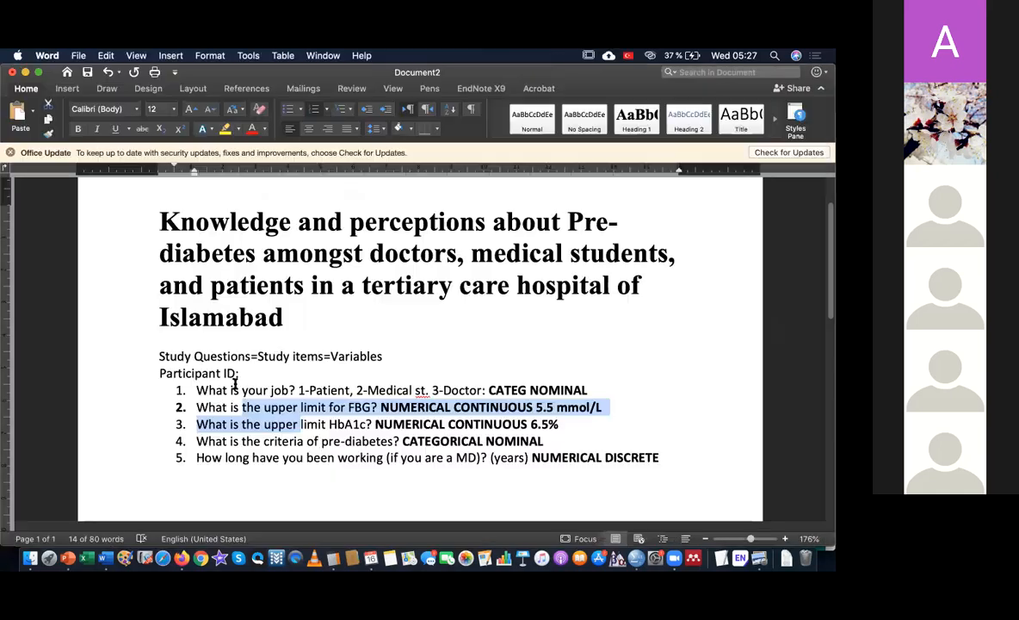
pyautogui.click(197, 409)
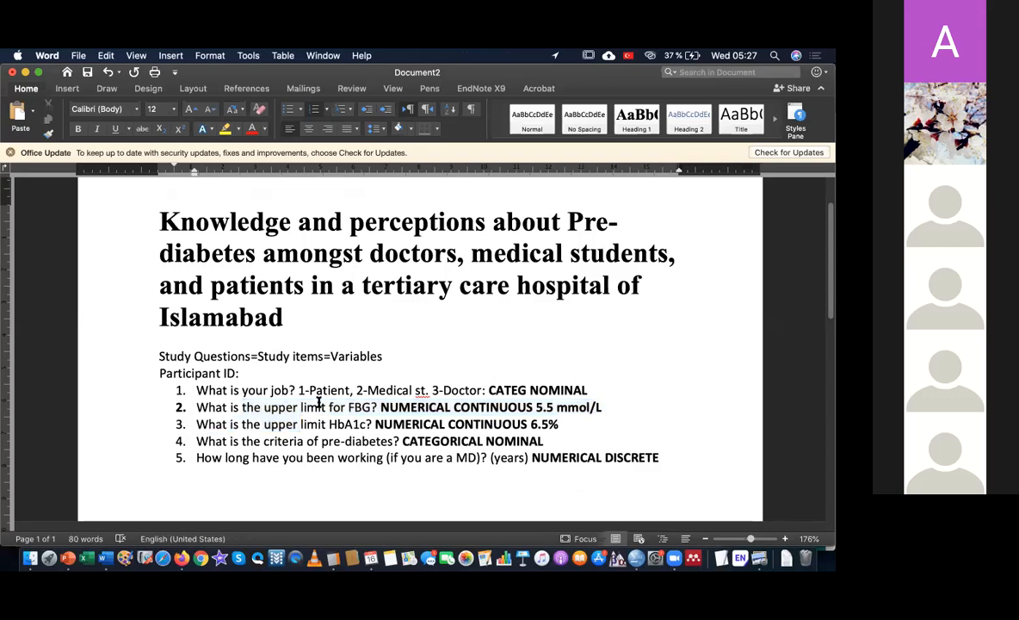
pyautogui.hotkey('alt', 'shift', 'Right')
pyautogui.hotkey('alt', 'shift', 'Right')
pyautogui.hotkey('alt', 'shift', 'Right')
pyautogui.hotkey('alt', 'shift', 'Right')
pyautogui.press('Up')
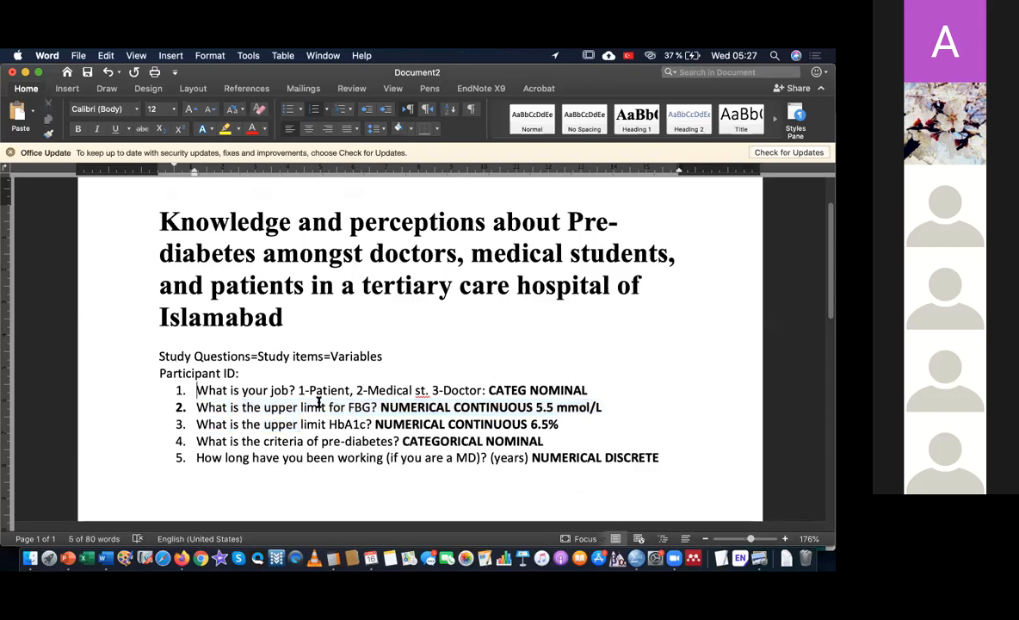
pyautogui.hotkey('alt', 'shift', 'Right')
pyautogui.hotkey('alt', 'shift', 'Right')
pyautogui.hotkey('alt', 'shift', 'Right')
pyautogui.hotkey('alt', 'shift', 'Right')
pyautogui.hotkey('alt', 'shift', 'Right')
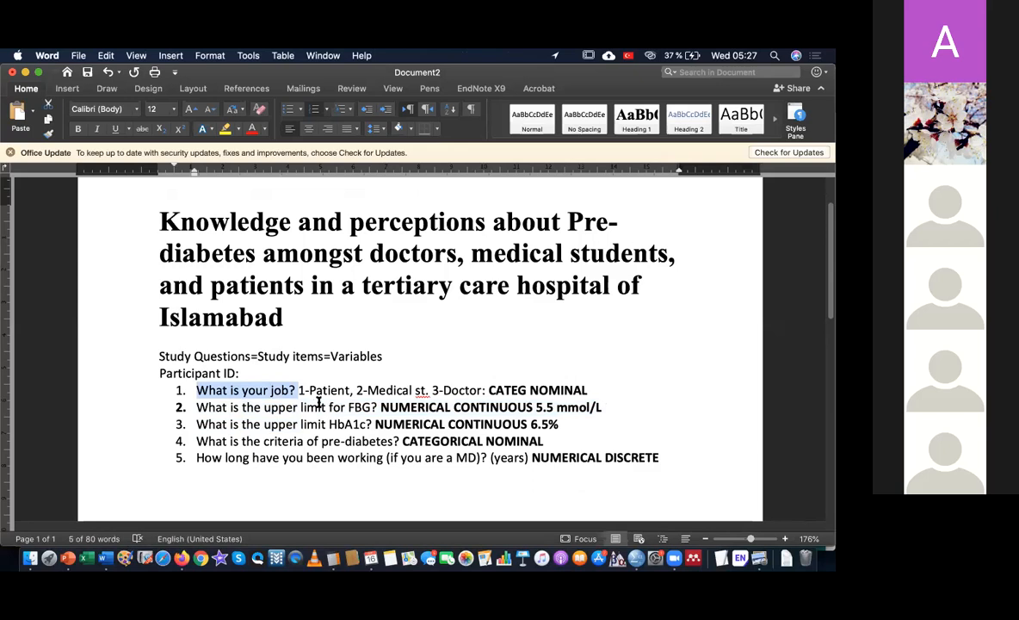
pyautogui.hotkey('alt', 'shift', 'Right')
pyautogui.press('super+c')
# Return to SPSS and paste "What is your job?" as the label of Q1Job, removing the pasted list number.
pyautogui.press('super+Tab')
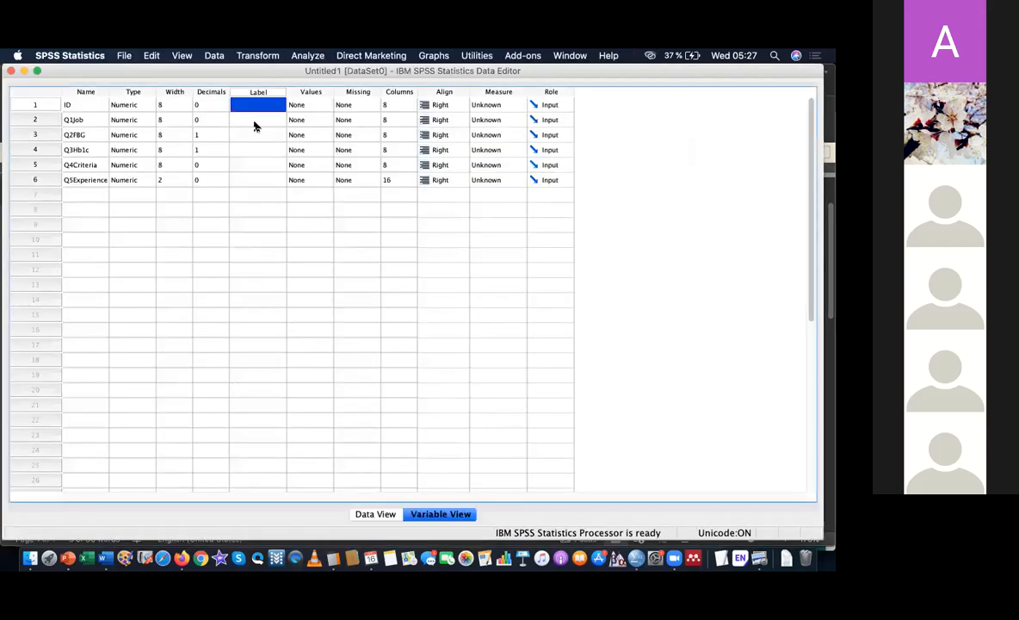
pyautogui.click(254, 120)
pyautogui.press('super+v')
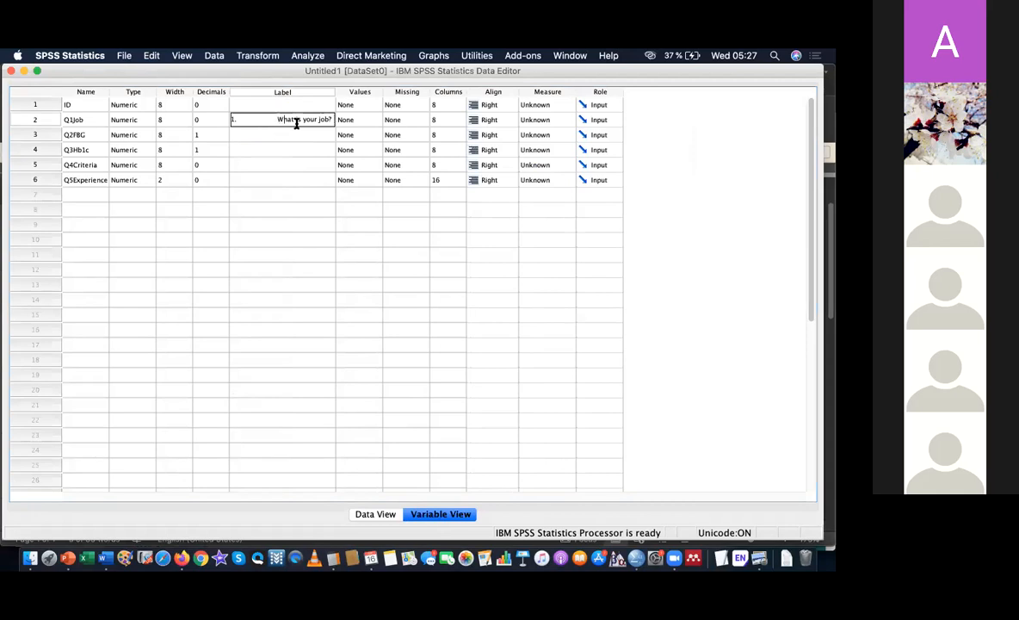
pyautogui.press('BackSpace')
pyautogui.press('BackSpace')
pyautogui.press('BackSpace')
# Switch to Word and copy the text "What is the upper limit for FBG?" from the second study question.
pyautogui.press('super+Tab')
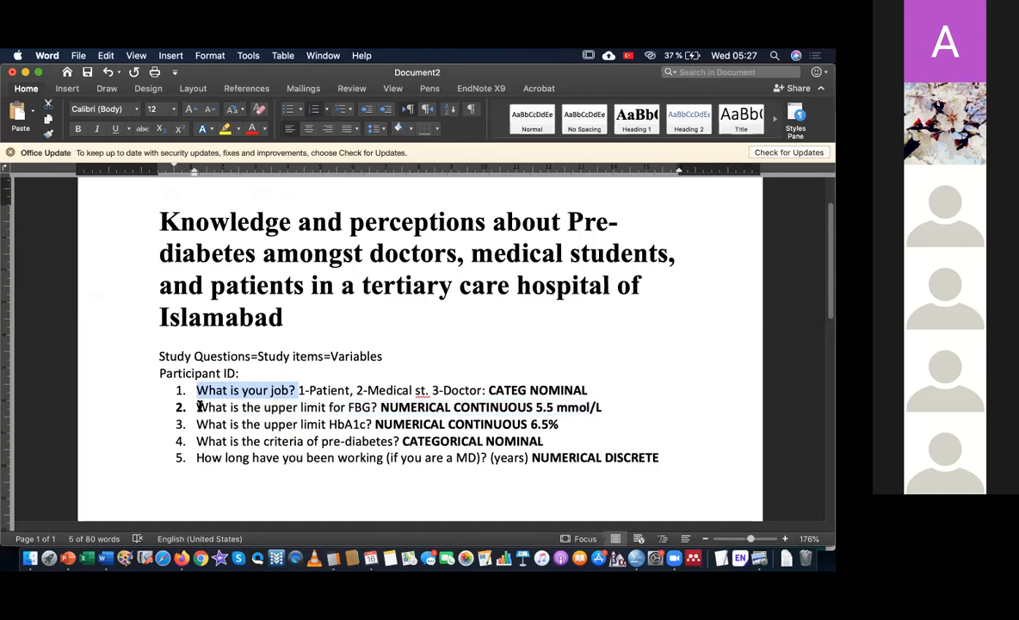
pyautogui.click(197, 408)
pyautogui.hotkey('shift', 'alt', 'Right')
pyautogui.hotkey('shift', 'alt', 'Right')
pyautogui.hotkey('shift', 'alt', 'Right')
pyautogui.hotkey('shift', 'alt', 'Right')
pyautogui.hotkey('shift', 'alt', 'Right')
pyautogui.hotkey('shift', 'alt', 'Right')
pyautogui.hotkey('shift', 'alt', 'Right')
pyautogui.hotkey('shift', 'alt', 'Right')
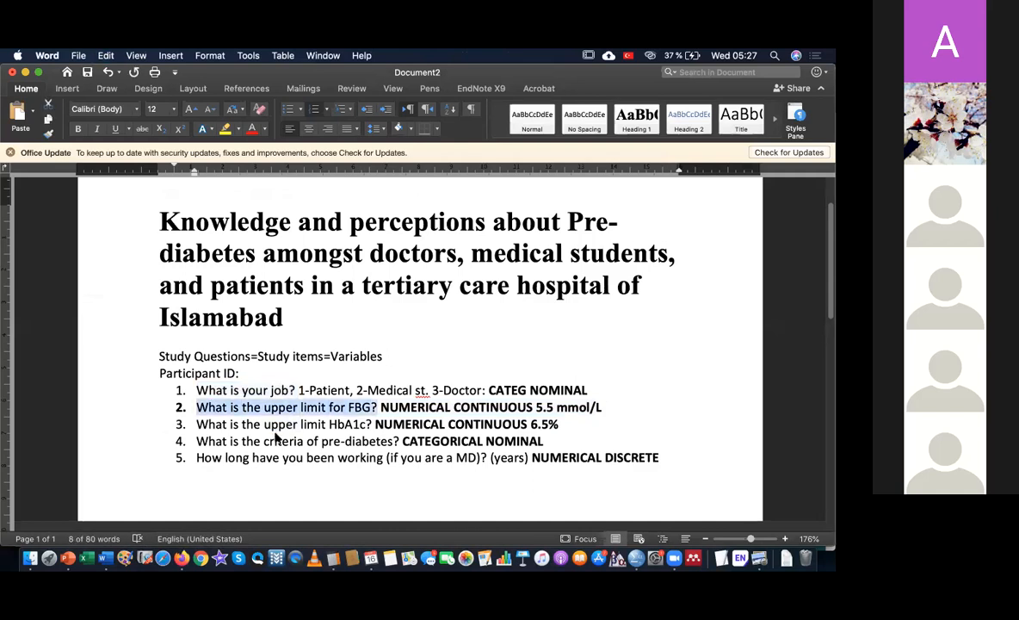
# Return to SPSS and label Q2FBG "What is the upper limit for FBG?", removing the pasted list number.
pyautogui.press('super+Tab')
pyautogui.click(254, 135)
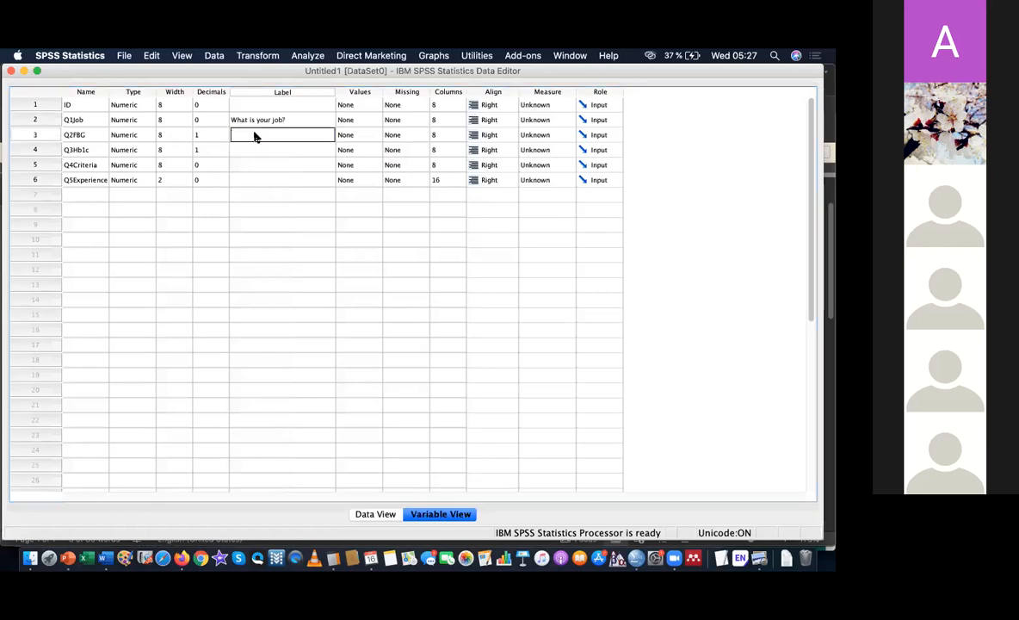
pyautogui.write('2.\tWhat is the upper limit for FBG?')
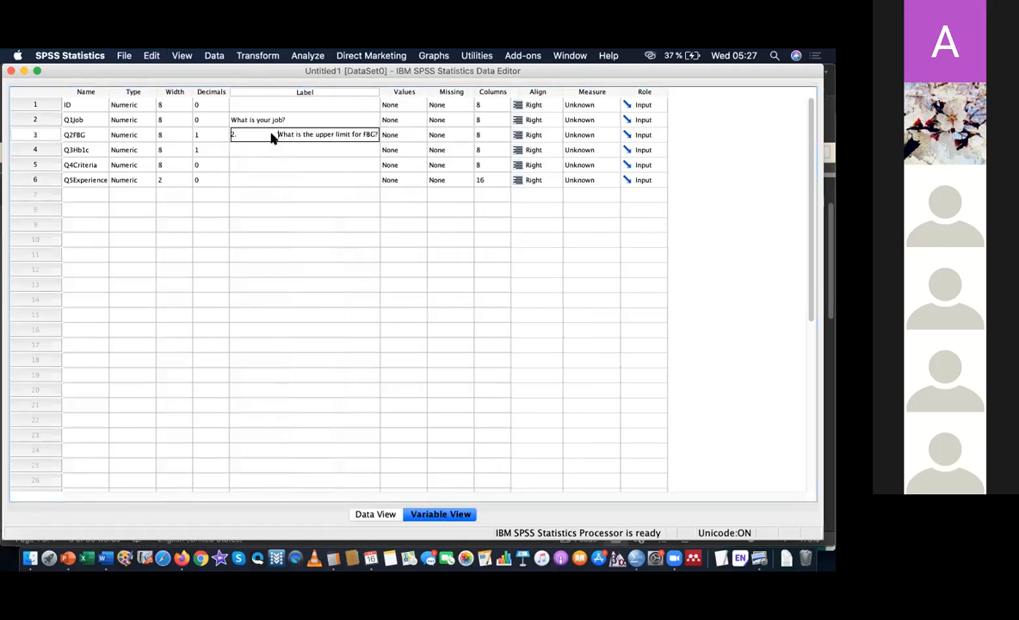
pyautogui.press('BackSpace')
pyautogui.press('BackSpace')
pyautogui.press('BackSpace')
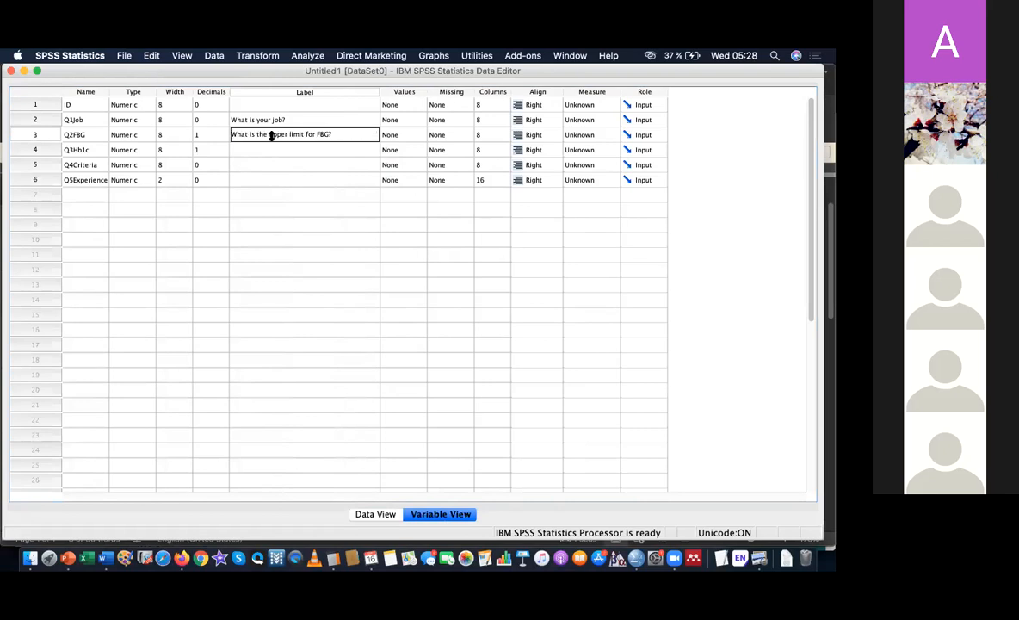
# Switch to Word and copy the text "What is the upper limit HbA1c?" from the third study question.
pyautogui.press('super+Tab')
pyautogui.click(372, 425)
pyautogui.hotkey('shift', 'alt', 'Left')
pyautogui.hotkey('shift', 'alt', 'Left')
pyautogui.hotkey('shift', 'alt', 'Left')
pyautogui.hotkey('shift', 'alt', 'Left')
pyautogui.hotkey('shift', 'alt', 'Left')
pyautogui.hotkey('shift', 'alt', 'Left')
pyautogui.hotkey('shift', 'alt', 'Left')
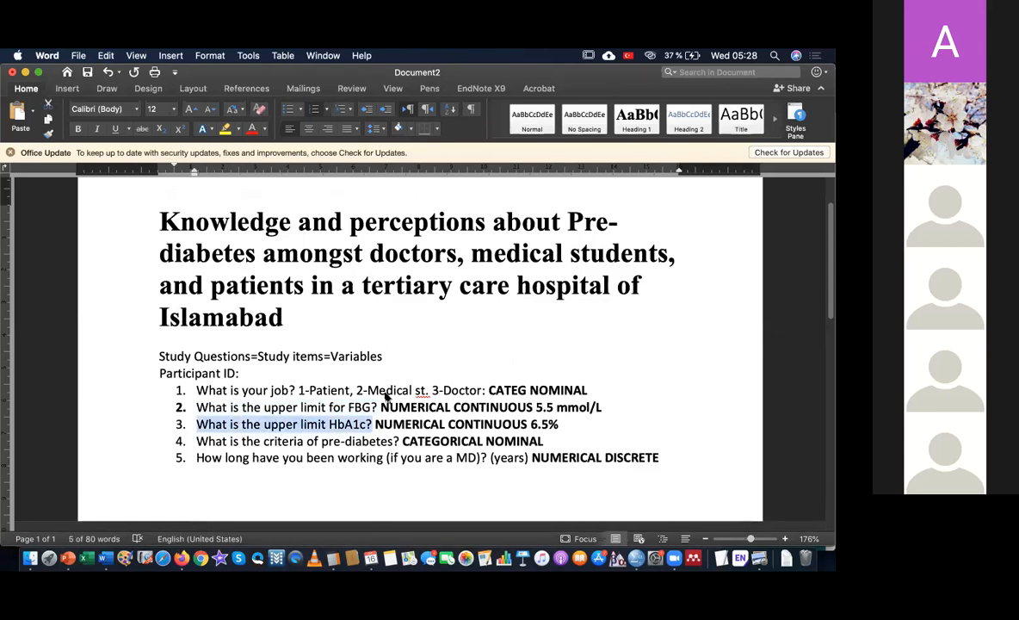
# Return to SPSS and label Q3Hb1c "What is the upper limit HbA1c?", removing the pasted list number.
pyautogui.press('super+Tab')
pyautogui.doubleClick(303, 149)
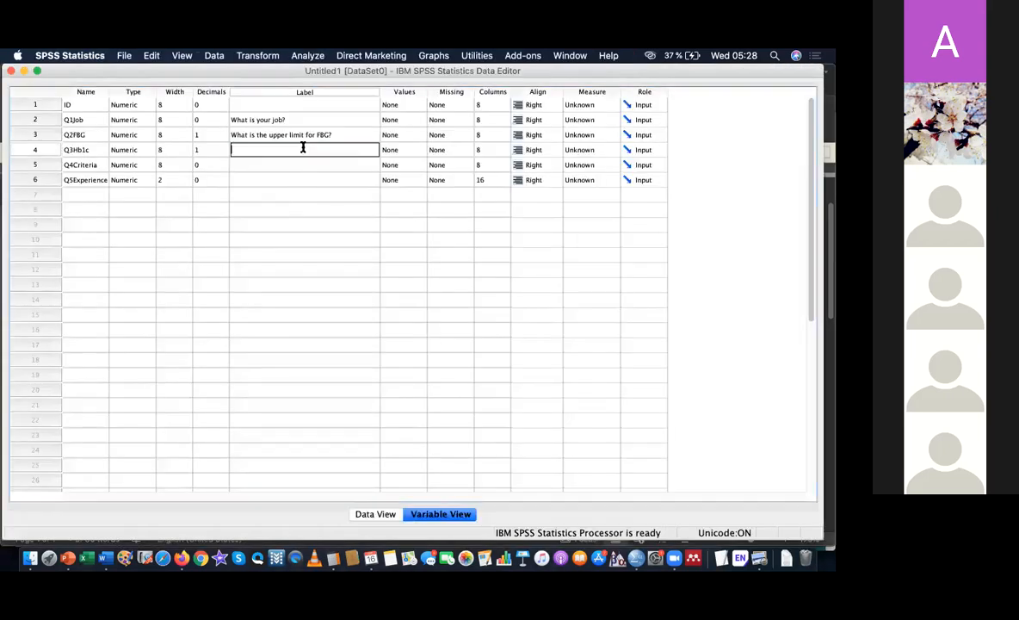
pyautogui.write('3.\tWhat is the upper limit HbA1c?')
pyautogui.click(279, 150)
pyautogui.press('BackSpace')
pyautogui.press('BackSpace')
pyautogui.press('BackSpace')
# Switch to Word and copy the text "What is the criteria of pre-diabetes?" from the fourth study question.
pyautogui.press('super+Tab')
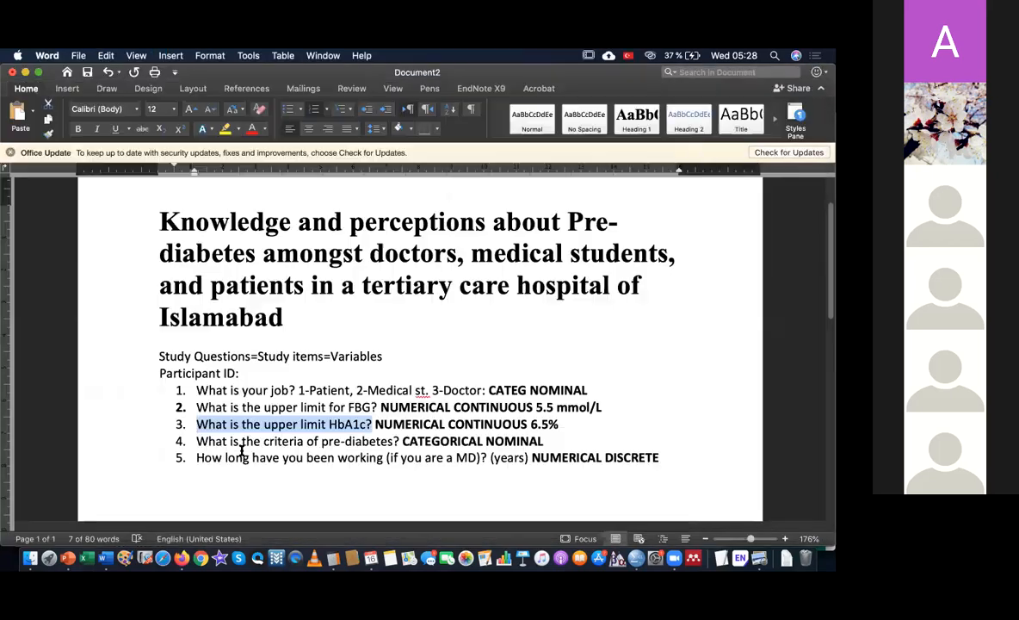
pyautogui.click(196, 440)
pyautogui.hotkey('shift', 'alt', 'Right')
pyautogui.hotkey('shift', 'alt', 'Right')
pyautogui.hotkey('shift', 'alt', 'Right')
pyautogui.hotkey('shift', 'alt', 'Right')
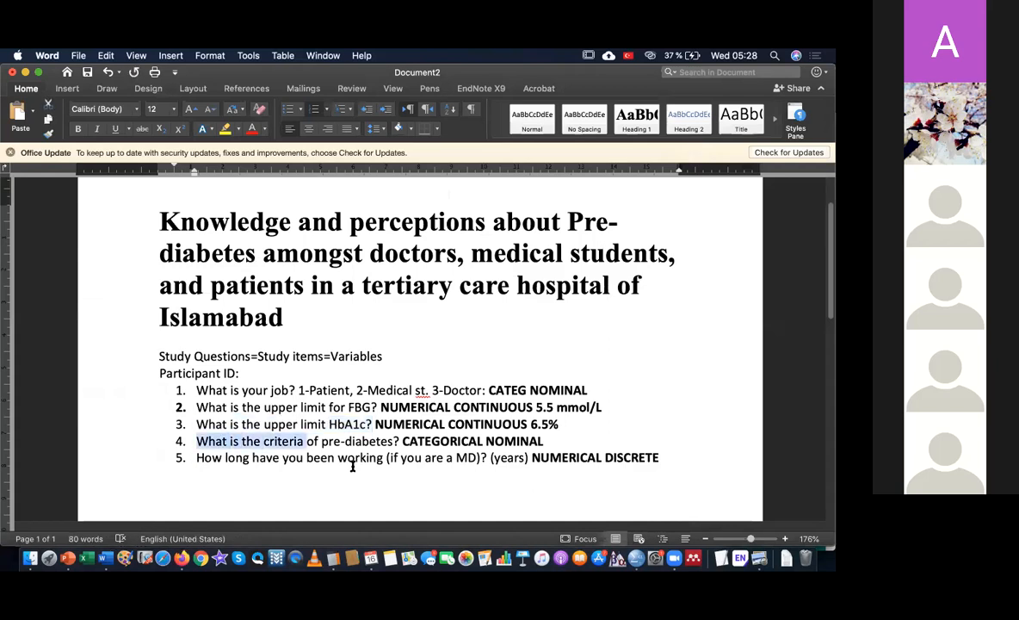
pyautogui.hotkey('shift', 'alt', 'Right')
pyautogui.hotkey('shift', 'alt', 'Right')
pyautogui.hotkey('shift', 'alt', 'Right')
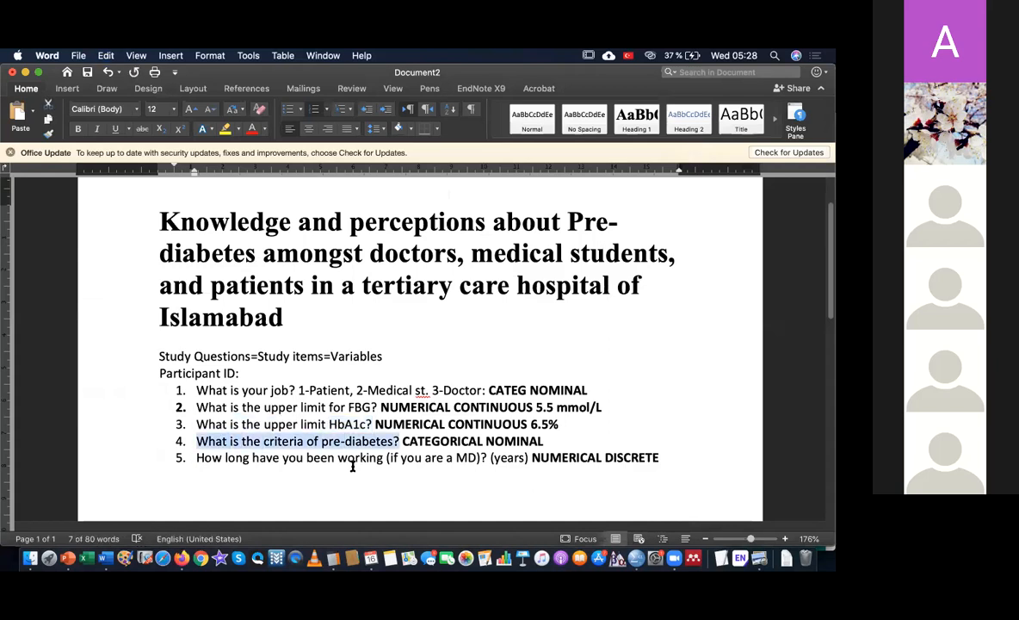
# Return to SPSS and label Q4Criteria "What is the criteria of pre-diabetes?", removing the pasted list number.
pyautogui.press('super+Tab')
pyautogui.doubleClick(264, 164)
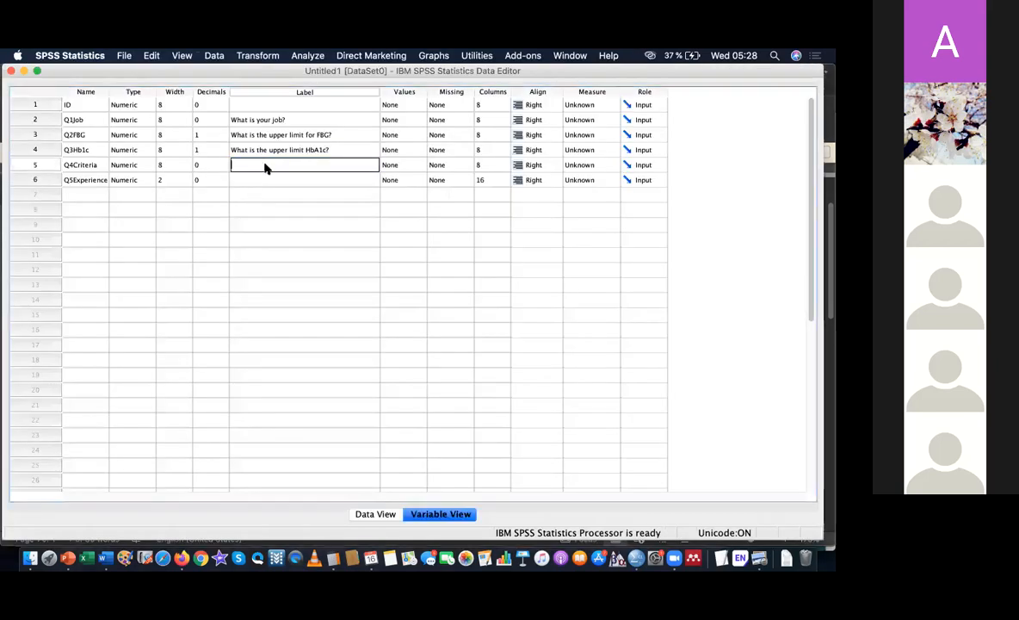
pyautogui.write('4.\tWhat is the criteria of pre-diabetes?')
pyautogui.click(277, 164)
pyautogui.press('BackSpace')
pyautogui.press('BackSpace')
pyautogui.press('BackSpace')
# Copy "How long have you been working" from Word's fifth question into the Q5Experience label in SPSS, append "(years)" and remove the list number.
pyautogui.press('super+Tab')
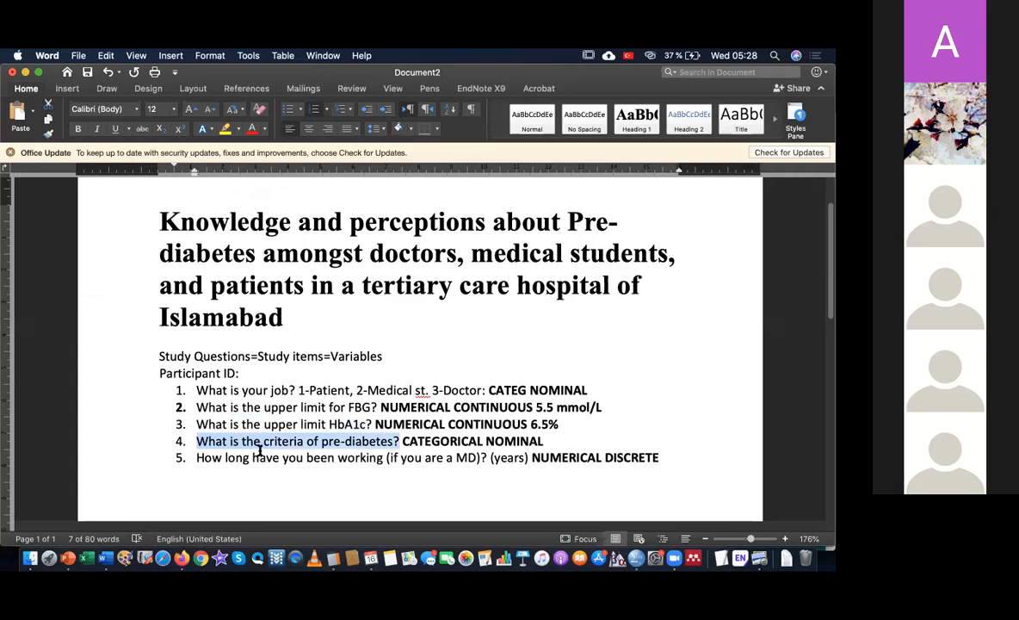
pyautogui.moveTo(196, 457); pyautogui.dragTo(370, 457)
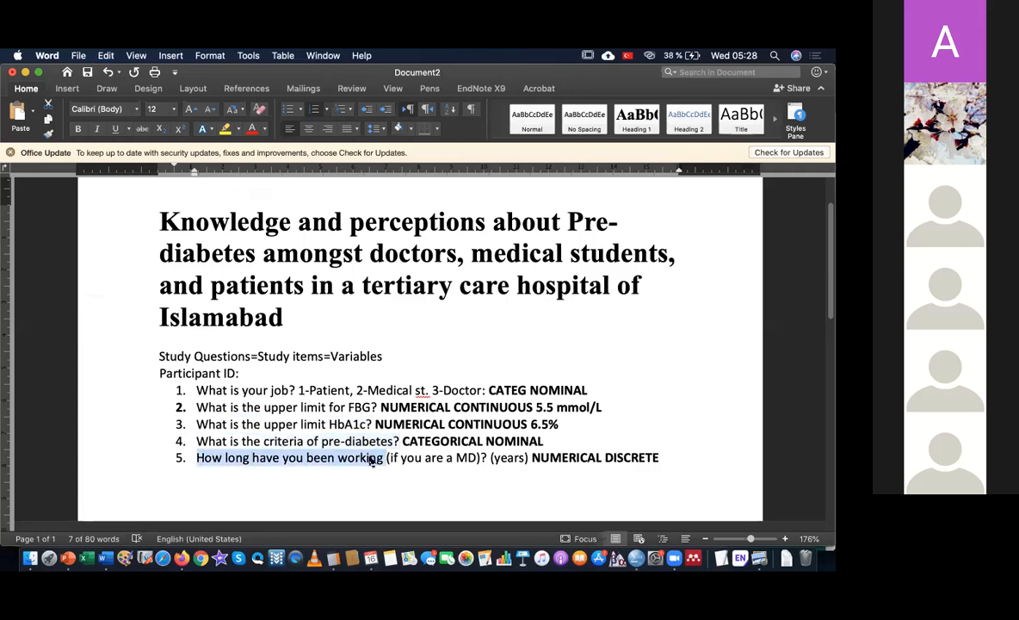
pyautogui.press('super+Tab')
pyautogui.doubleClick(279, 181)
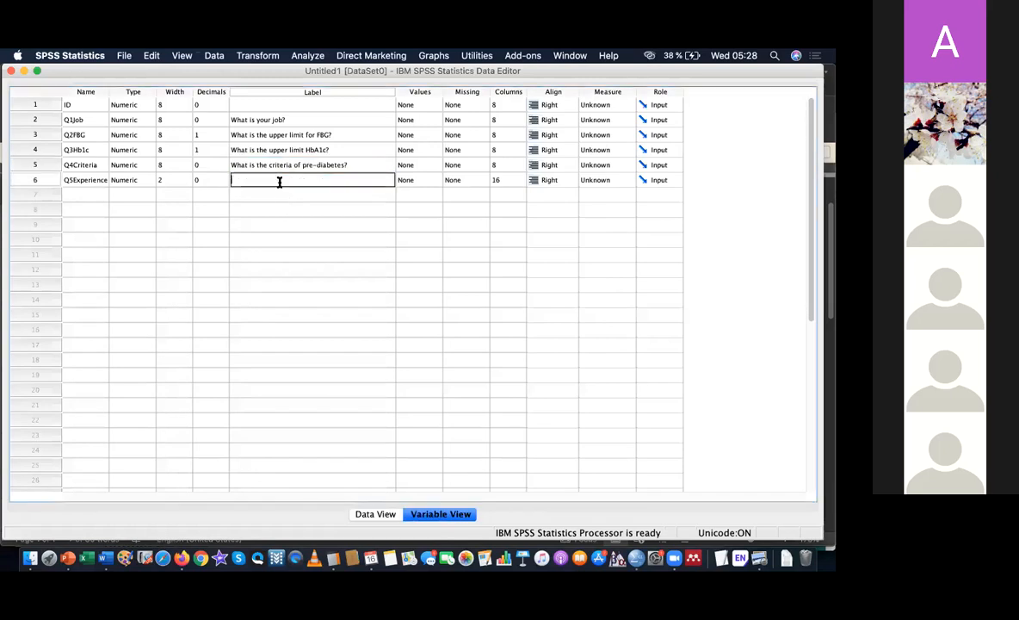
pyautogui.write('5.\tHow long have you been working')
pyautogui.write('(years)')
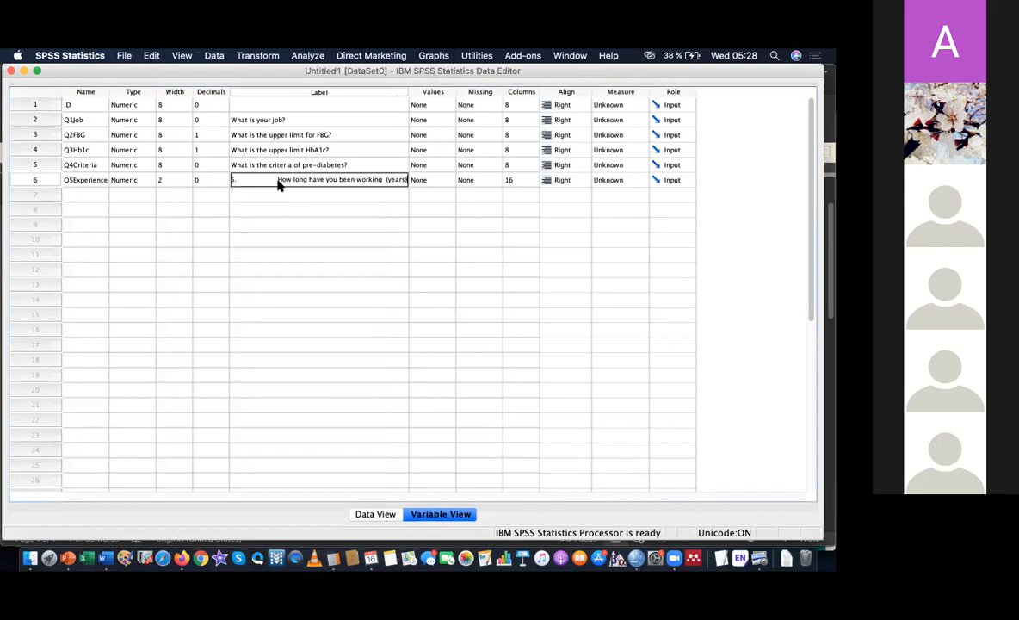
pyautogui.click(277, 179)
pyautogui.press('BackSpace')
pyautogui.press('BackSpace')
pyautogui.press('BackSpace')
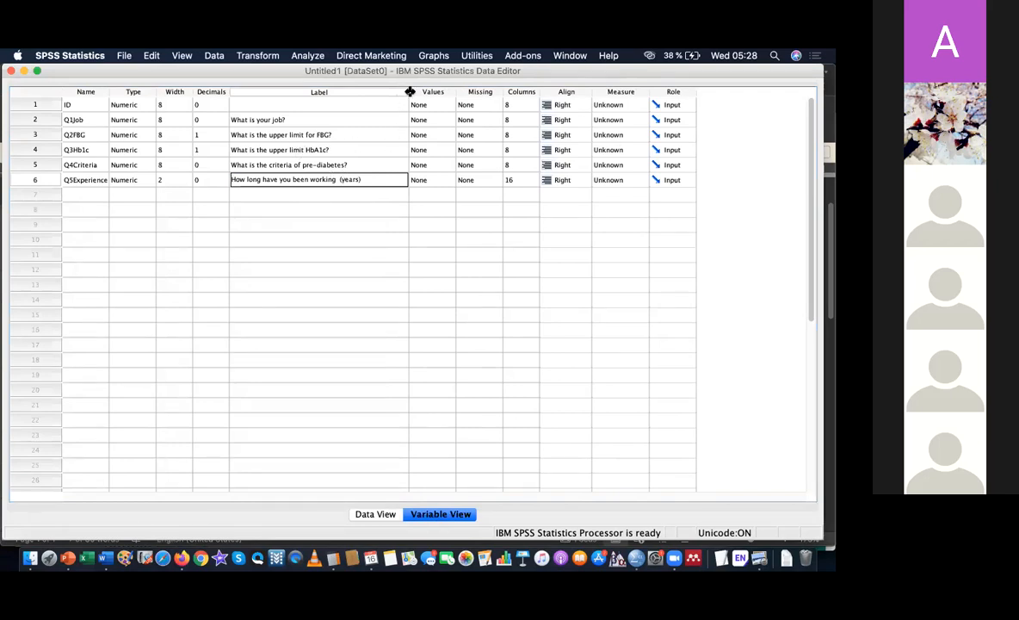
# Narrow the Label column and check in Word which study questions are categorical nominal before coding their values.
pyautogui.moveTo(409, 91); pyautogui.dragTo(379, 91)
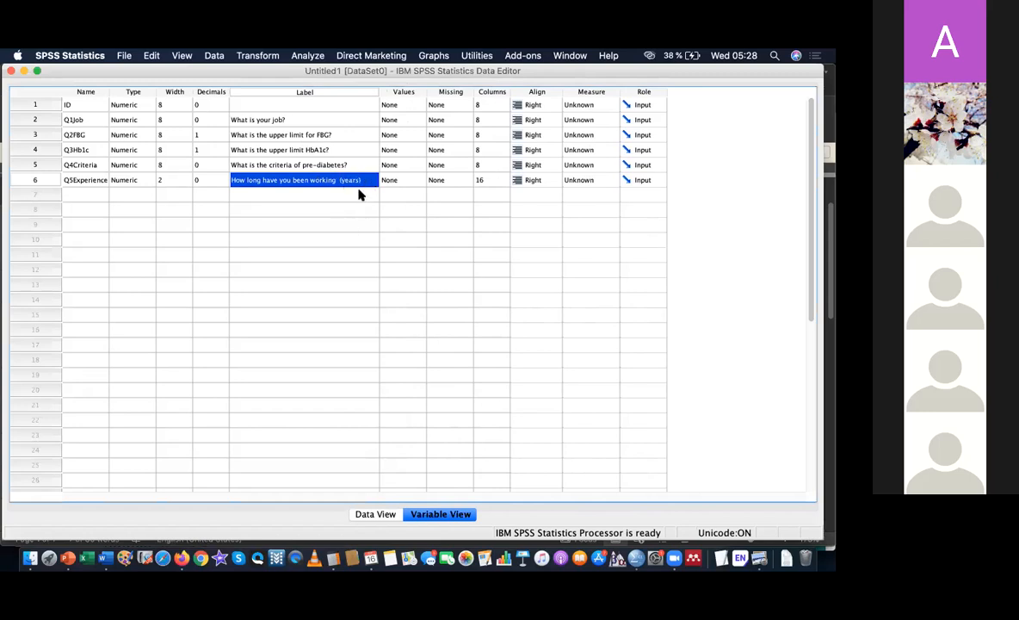
pyautogui.click(394, 92)
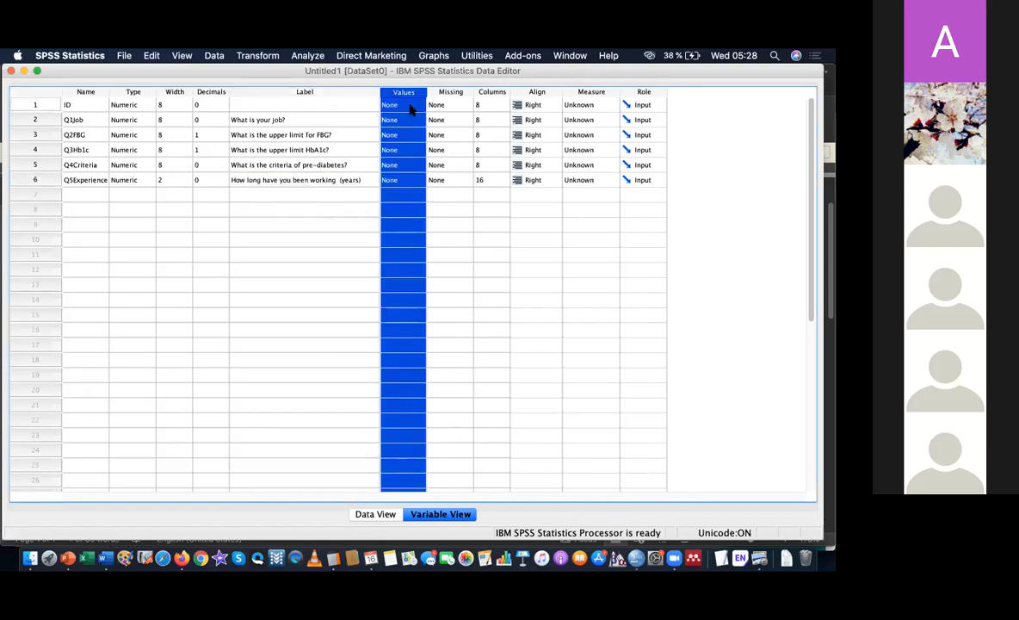
pyautogui.press('super+Tab')
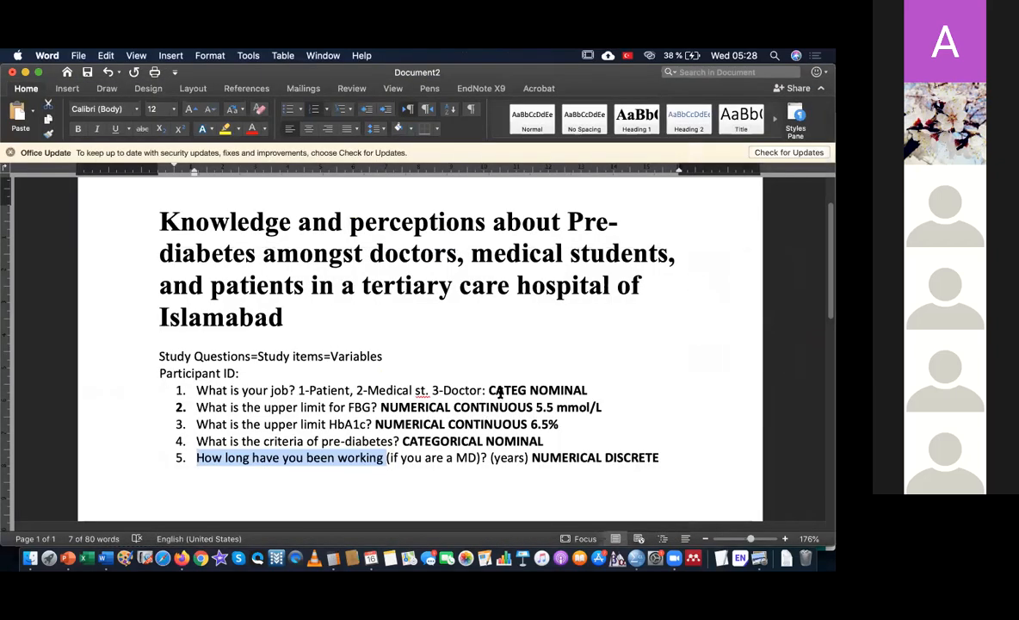
pyautogui.moveTo(500, 392); pyautogui.dragTo(588, 391)
pyautogui.moveTo(448, 441); pyautogui.dragTo(487, 441)
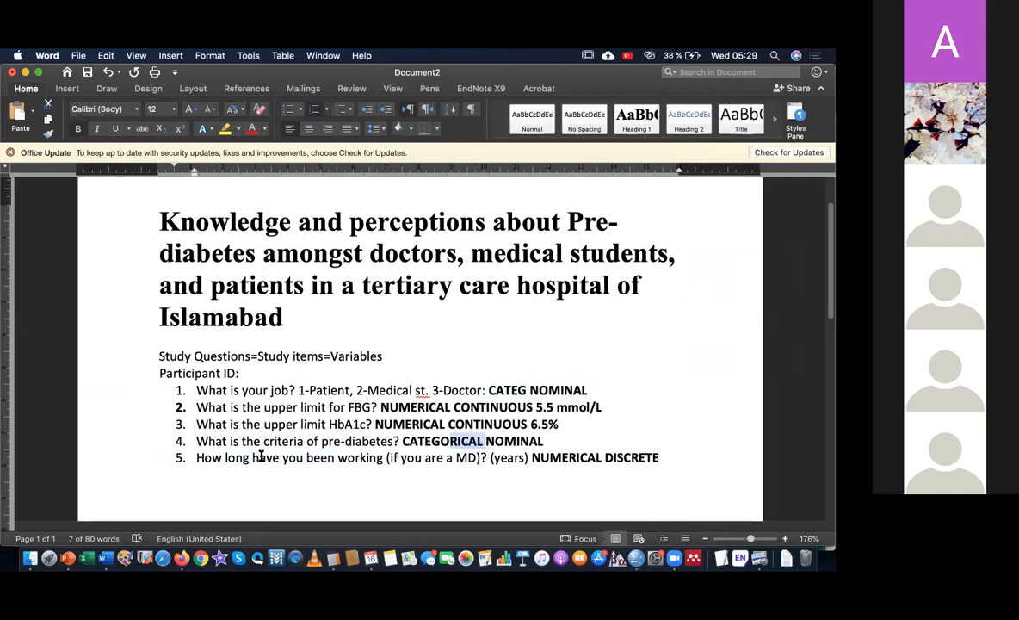
pyautogui.press('super+Tab')
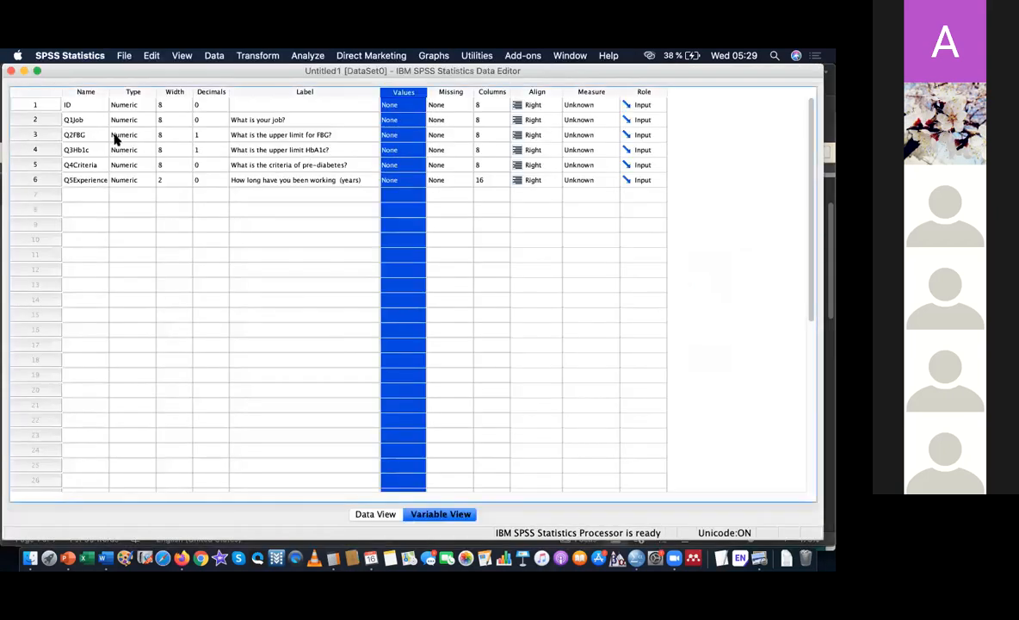
# Start the value labels of Q1Job with 1 = "Patient", checking the job codes in the first question in Word.
pyautogui.click(420, 120)
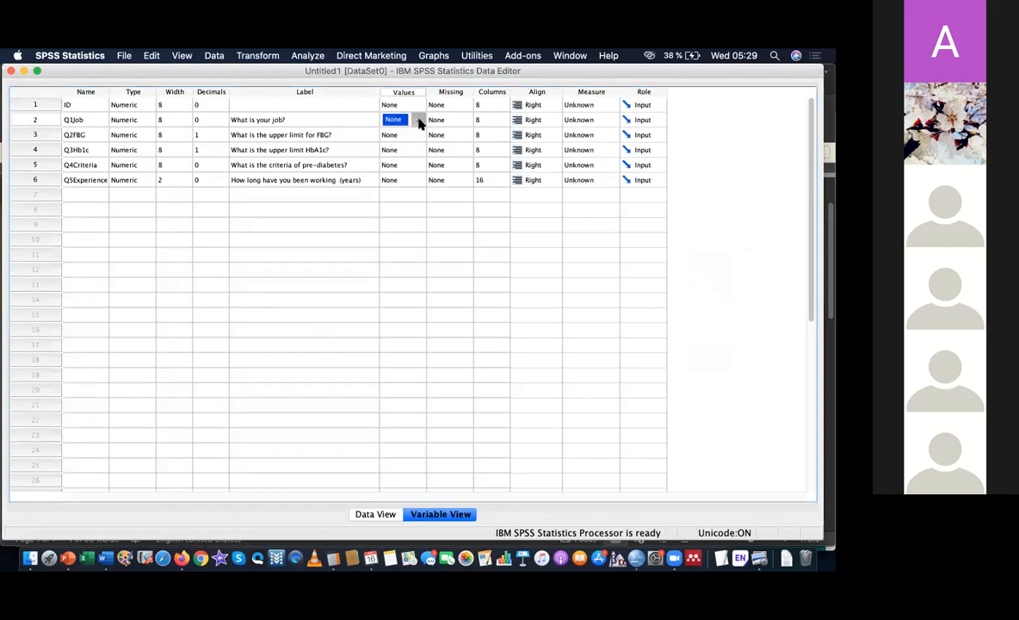
pyautogui.click(420, 120)
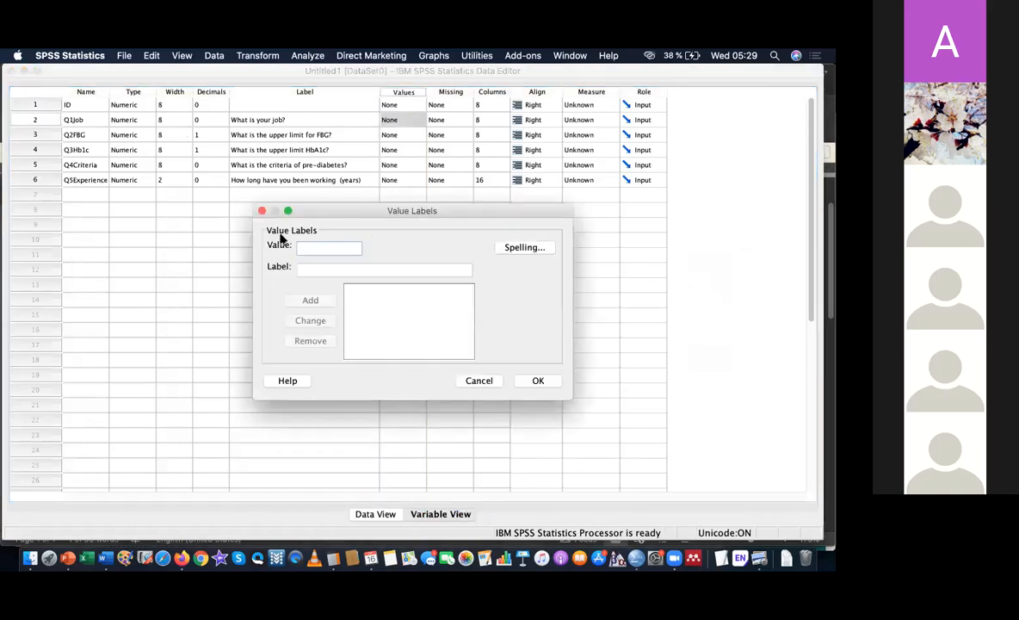
pyautogui.write('1')
pyautogui.press('super+Tab')
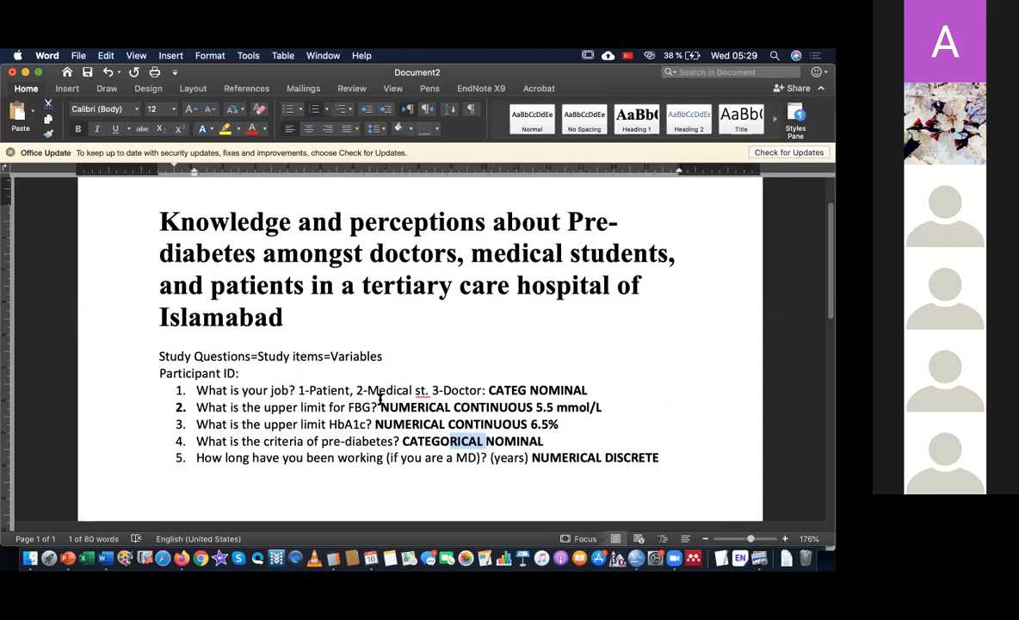
pyautogui.doubleClick(323, 392)
pyautogui.moveTo(368, 391); pyautogui.dragTo(406, 391)
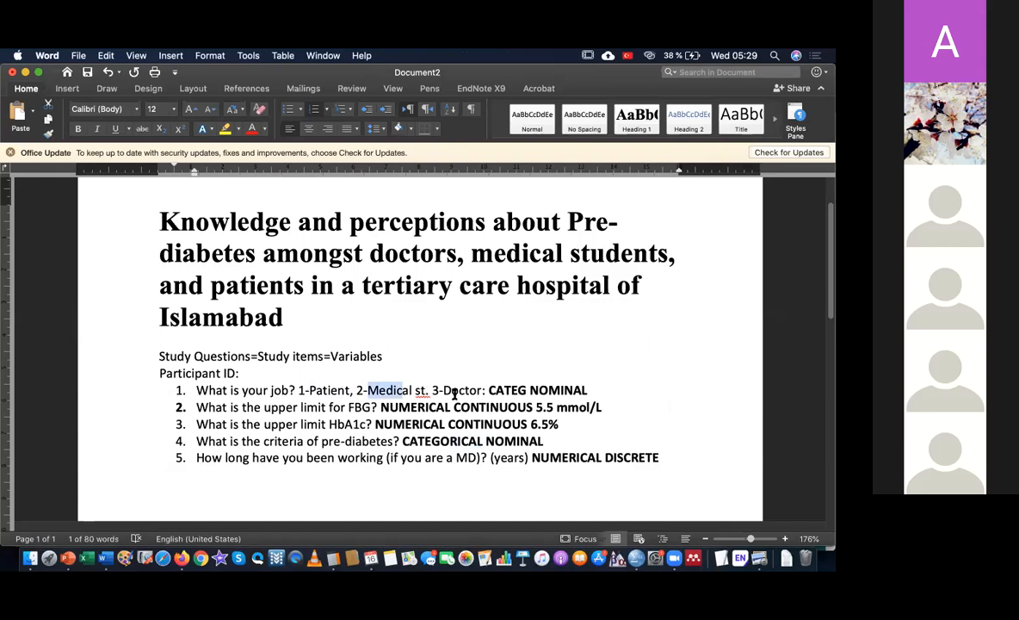
pyautogui.press('super+Tab')
pyautogui.press('Tab')
pyautogui.write('P')
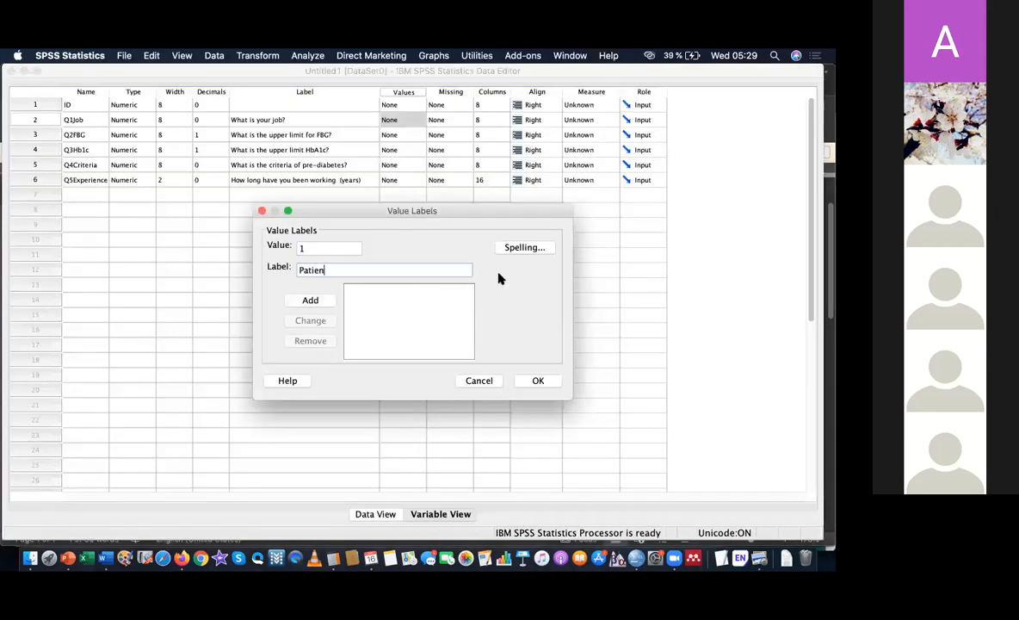
pyautogui.click(302, 301)
# Add the value labels 2 = "Student" and 3 = "MD" to Q1Job and apply the list.
pyautogui.press('Tab')
pyautogui.write('Student')
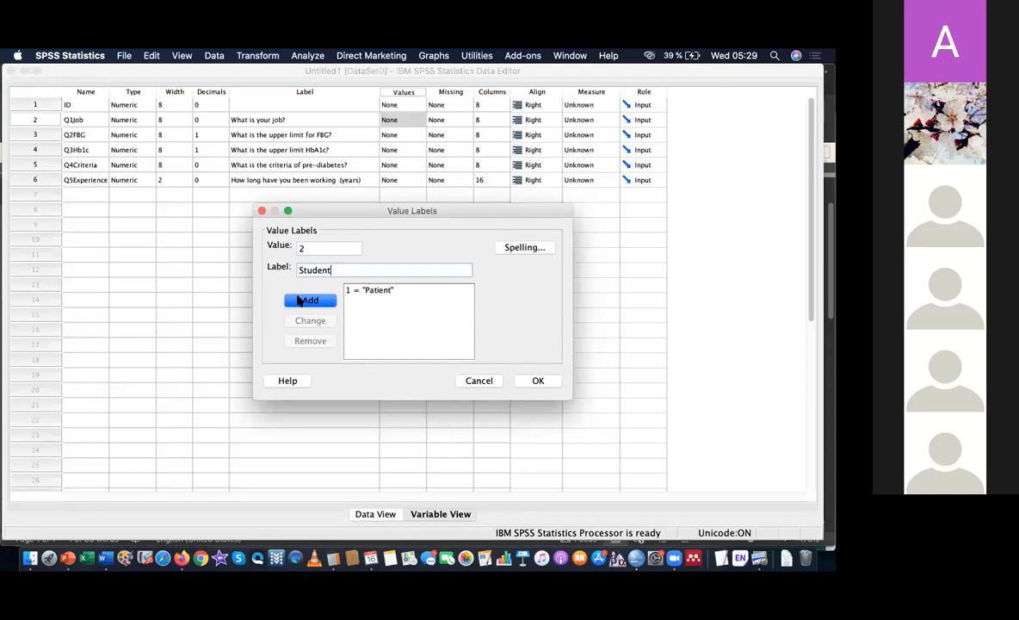
pyautogui.click(301, 300)
pyautogui.press('Tab')
pyautogui.write('M')
pyautogui.click(301, 301)
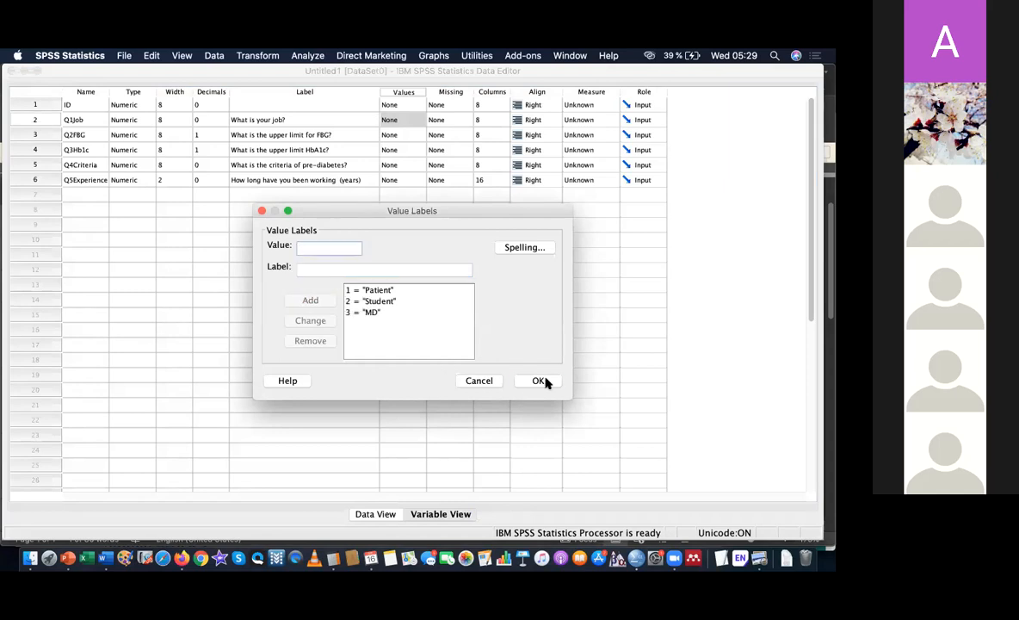
pyautogui.click(540, 380)
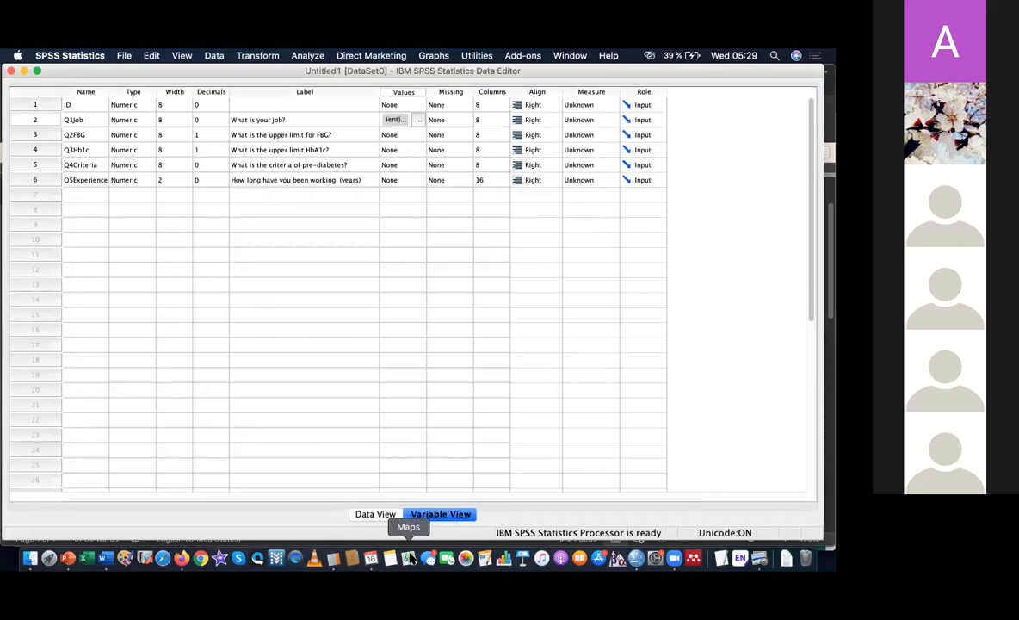
# In Data View, enter ID 1 and Q1Job value 1 for the first case.
pyautogui.click(361, 515)
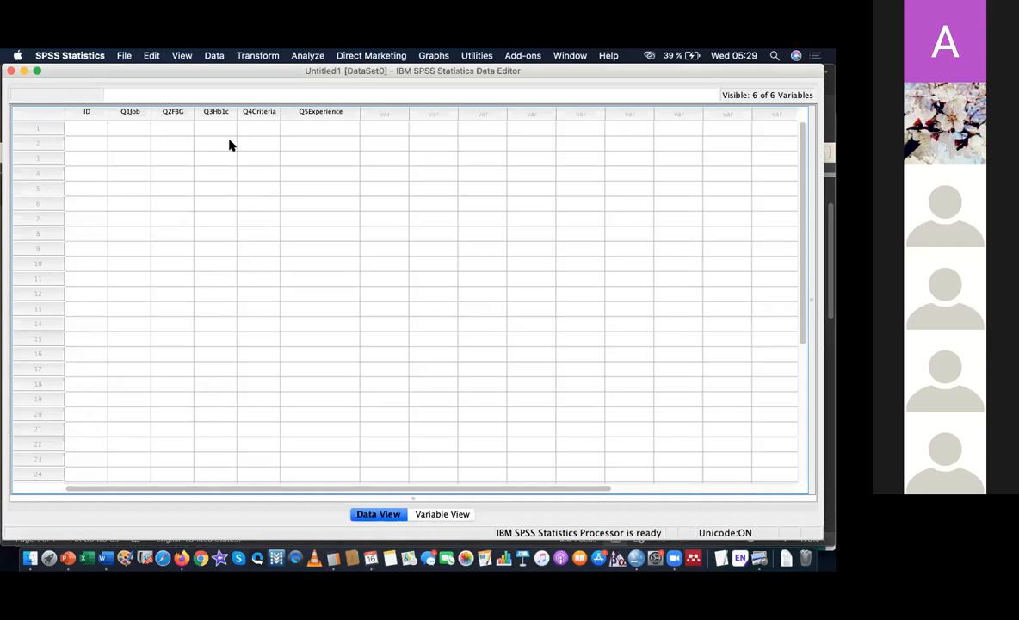
pyautogui.click(96, 130)
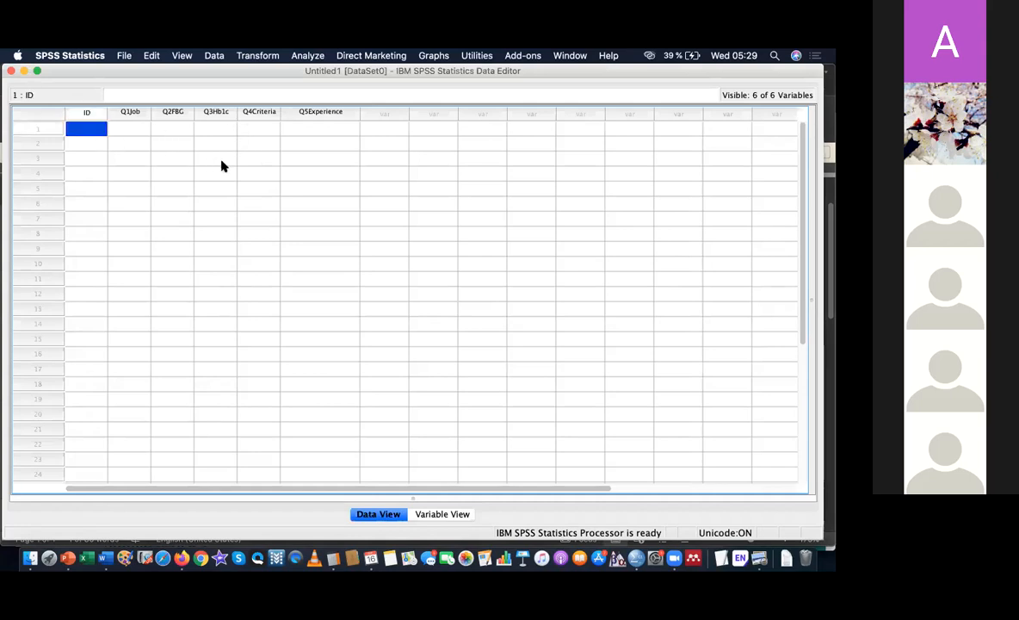
pyautogui.write('1')
pyautogui.press('Tab')
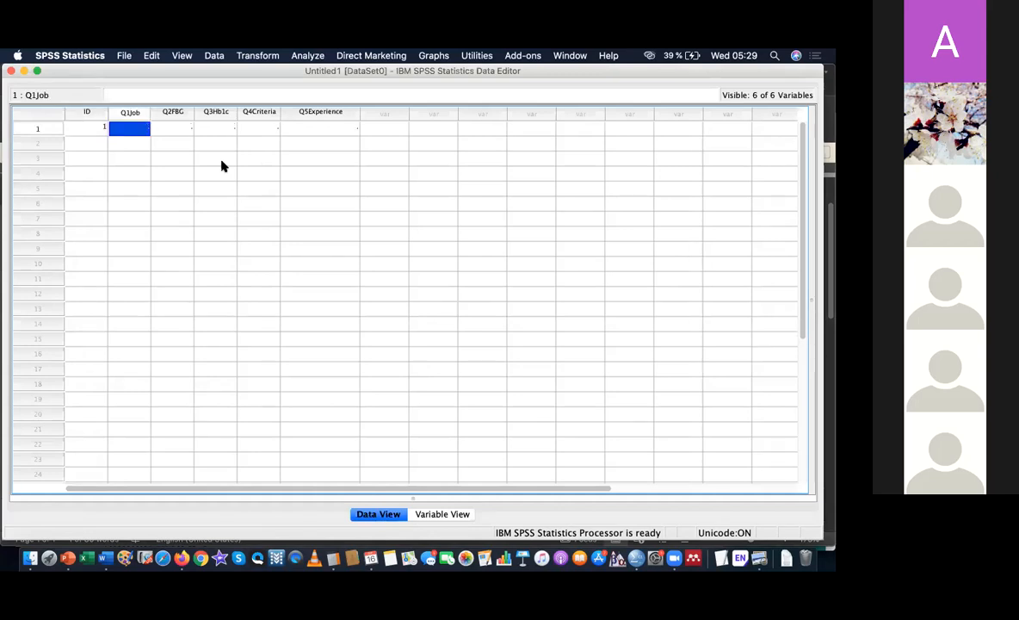
pyautogui.write('1')
pyautogui.press('Return')
pyautogui.press('Up')
# Back in Variable View, reword the Q4Criteria label to "Correct identification of the criteria of pre-diabetes?".
pyautogui.click(441, 514)
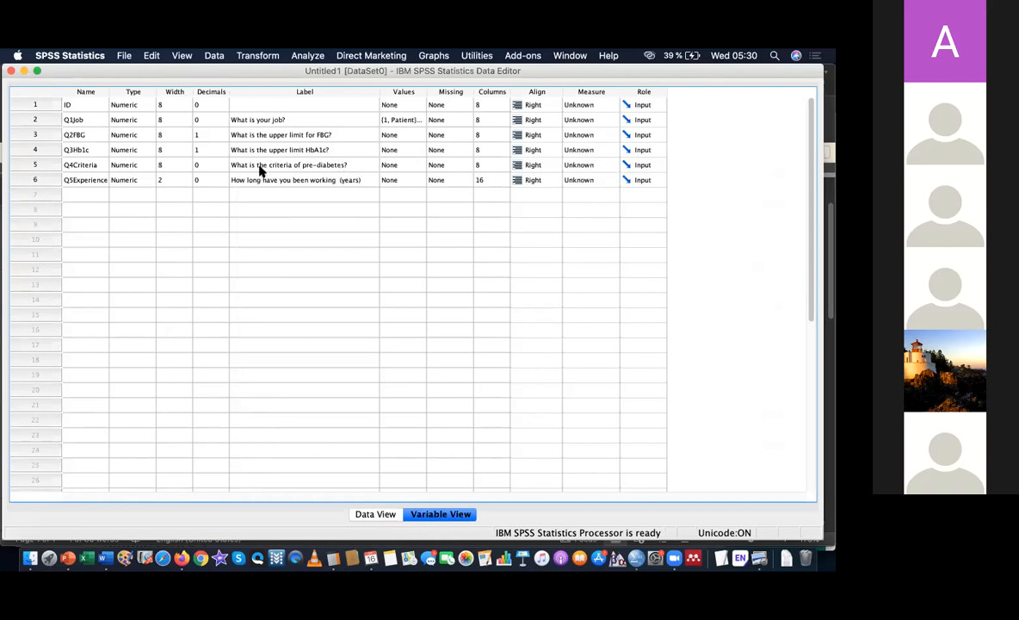
pyautogui.click(311, 166)
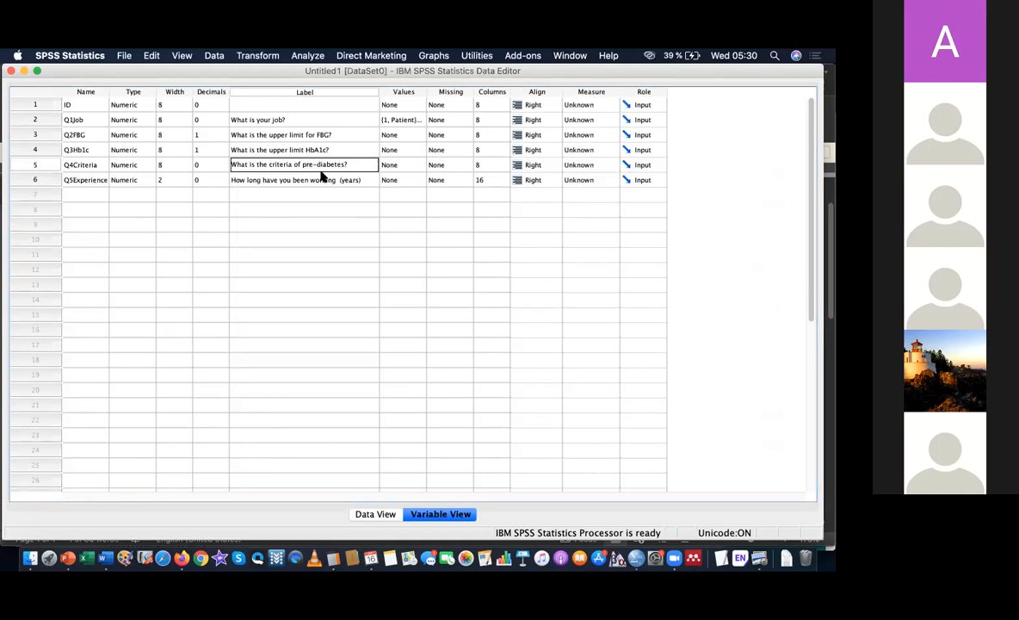
pyautogui.click(303, 165)
pyautogui.moveTo(343, 164); pyautogui.dragTo(232, 164)
pyautogui.click(294, 165)
pyautogui.moveTo(267, 165); pyautogui.dragTo(177, 162)
pyautogui.write('Correct identification of the')
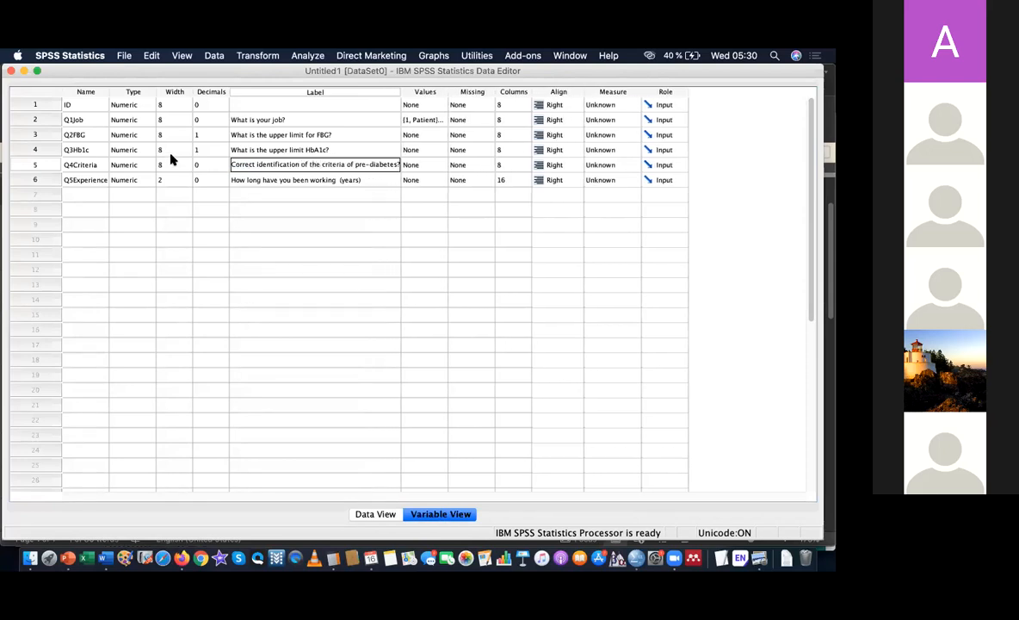
# Replace "of" before "pre-diabetes" with "for" in the Q4Criteria label.
pyautogui.tripleClick(350, 164)
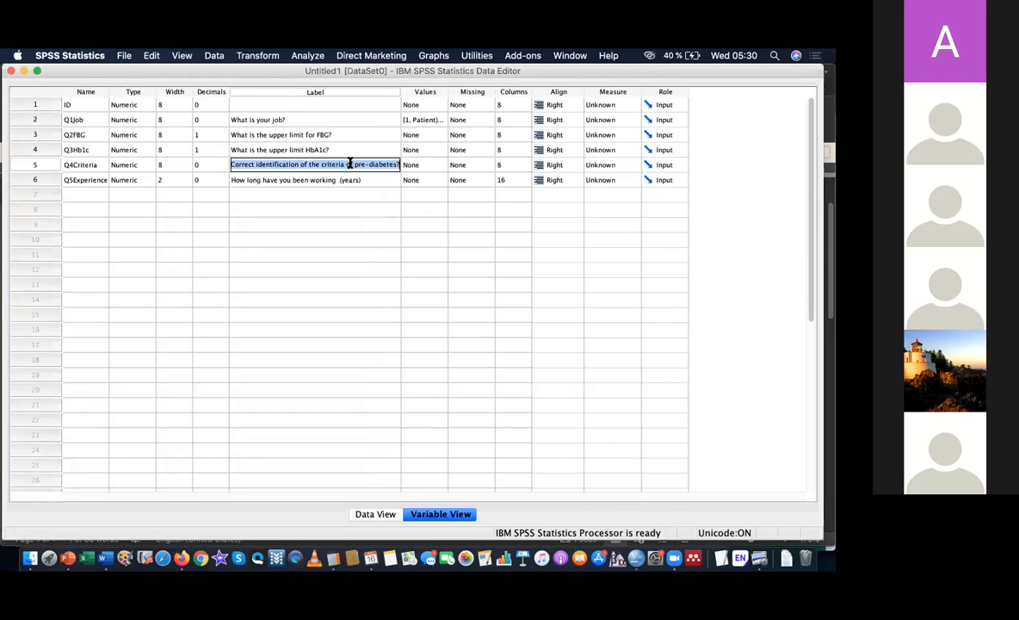
pyautogui.click(350, 163)
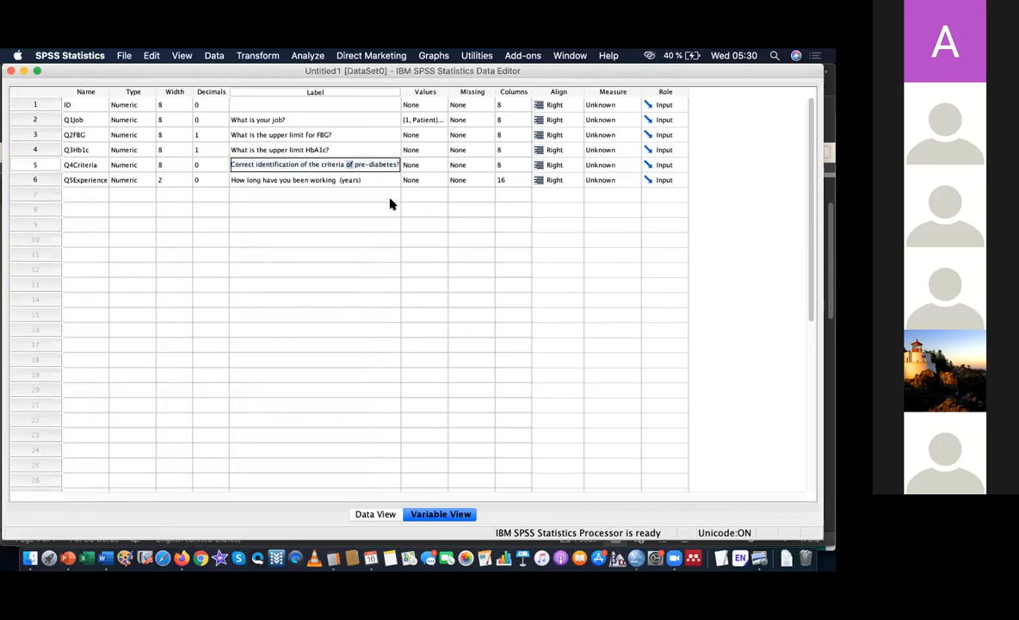
pyautogui.write('or')
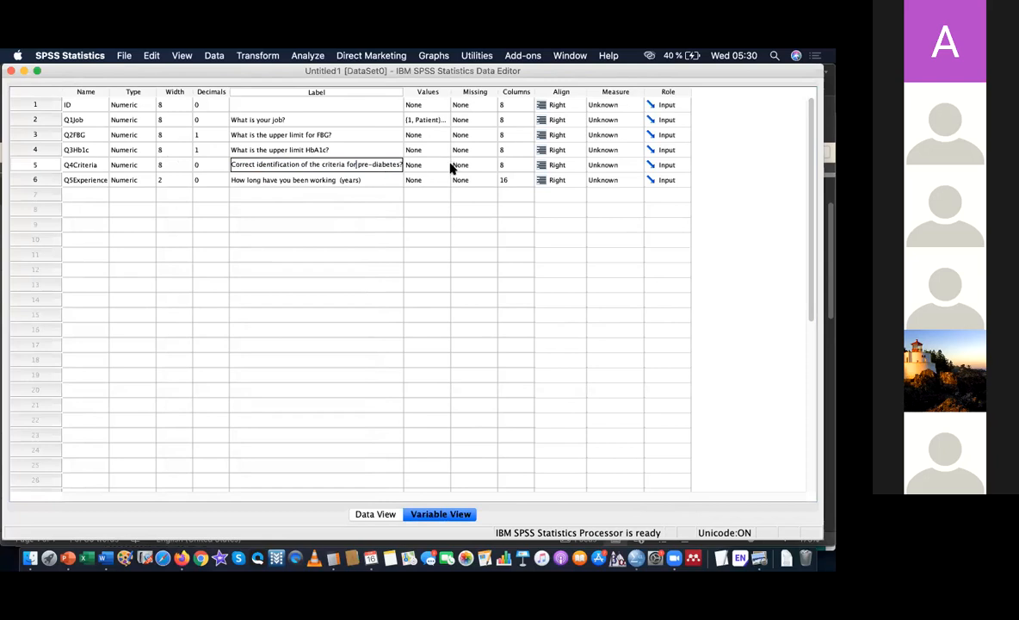
# Switch to Word and append the answer codes "1-Yes 0-No" to the end of the fourth study question.
pyautogui.press('super+Tab')
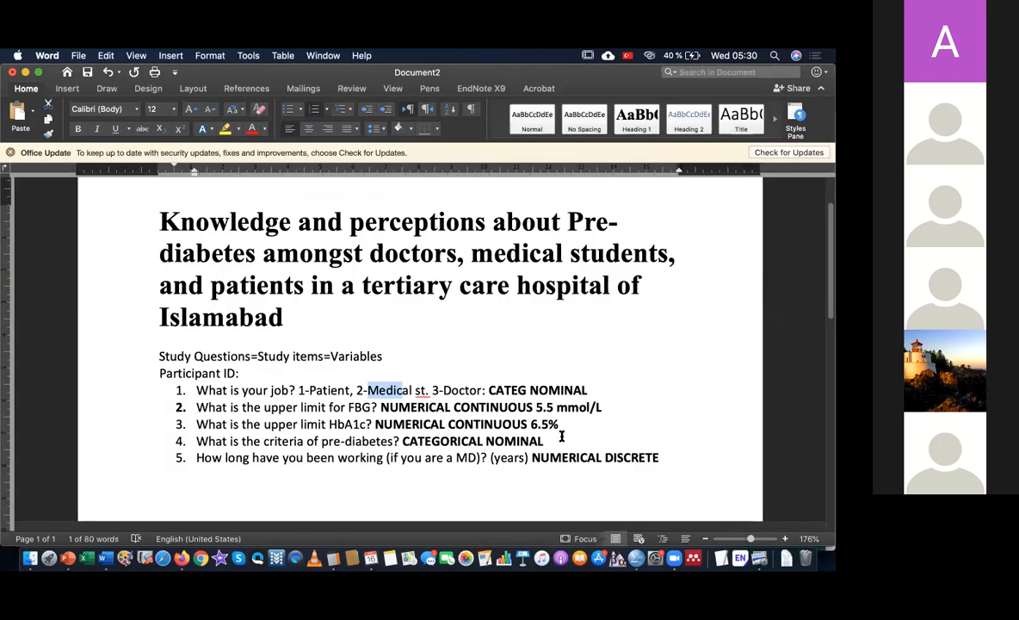
pyautogui.click(580, 432)
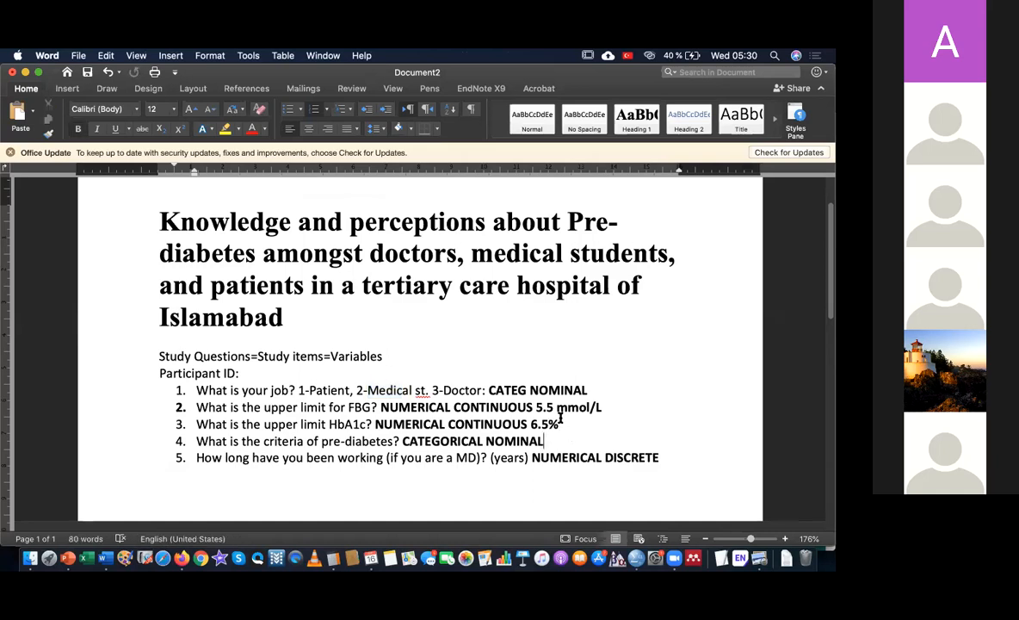
pyautogui.write('1')
pyautogui.write('Yes')
pyautogui.write('-')
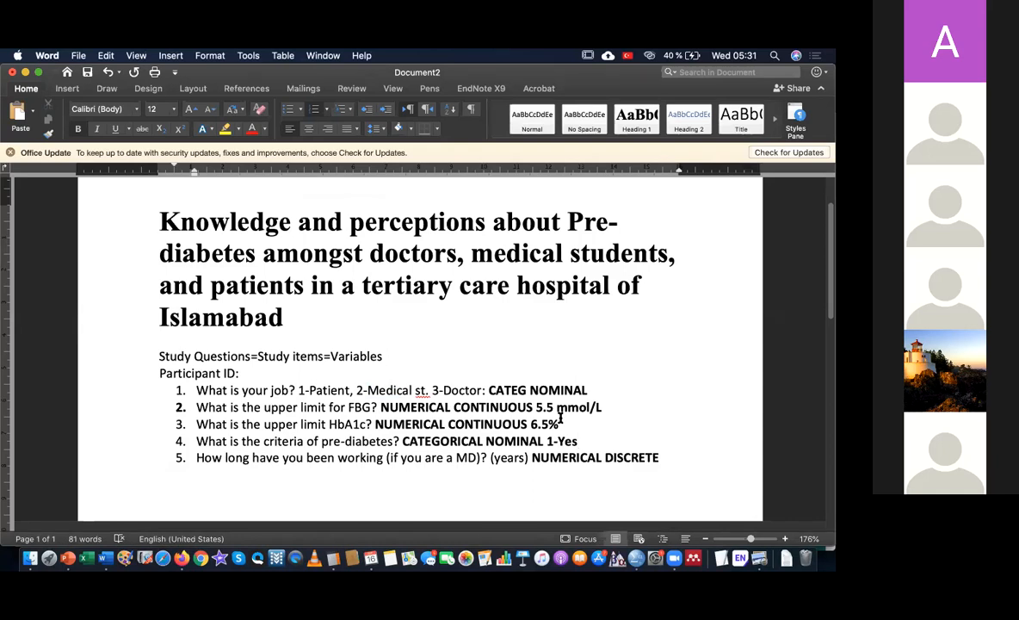
pyautogui.write(' No')
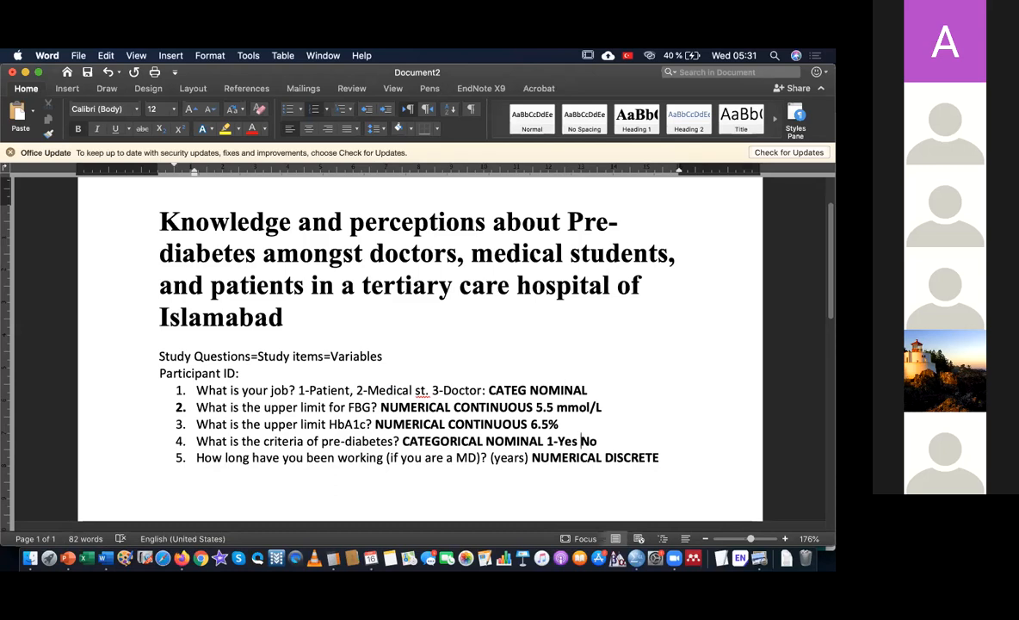
pyautogui.write('0-')
# Return to SPSS and add the value label 0 = "No" to Q4Criteria.
pyautogui.press('super+Tab')
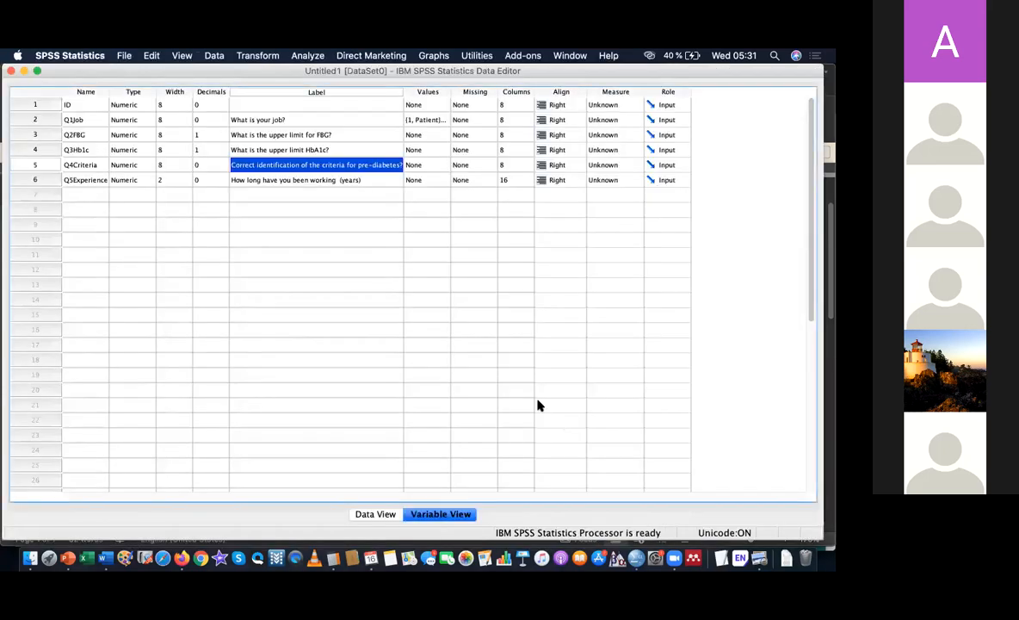
pyautogui.click(441, 165)
pyautogui.click(443, 165)
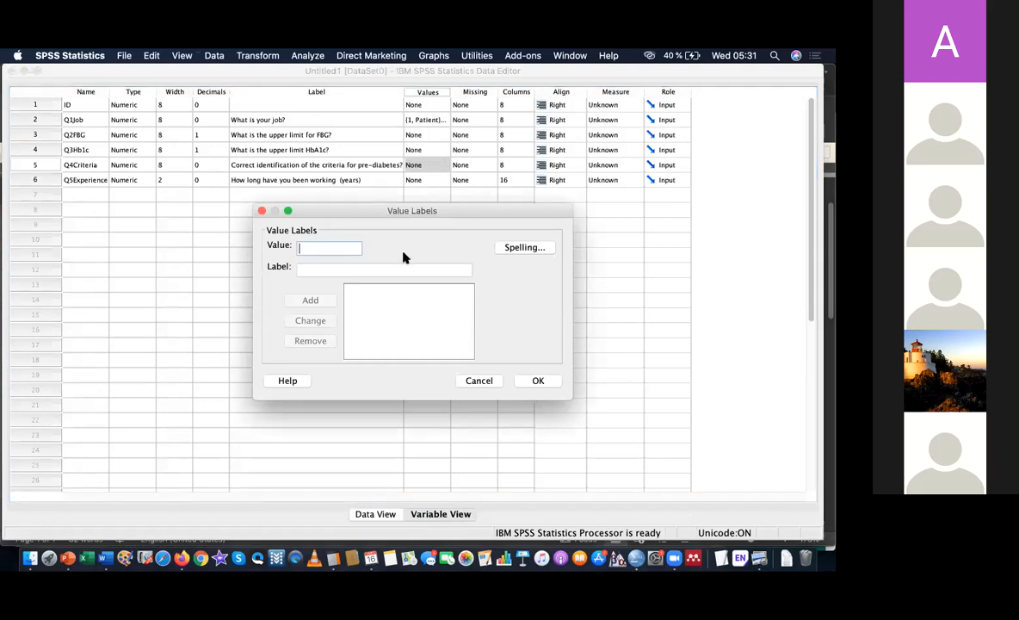
pyautogui.press('Tab')
pyautogui.write('No')
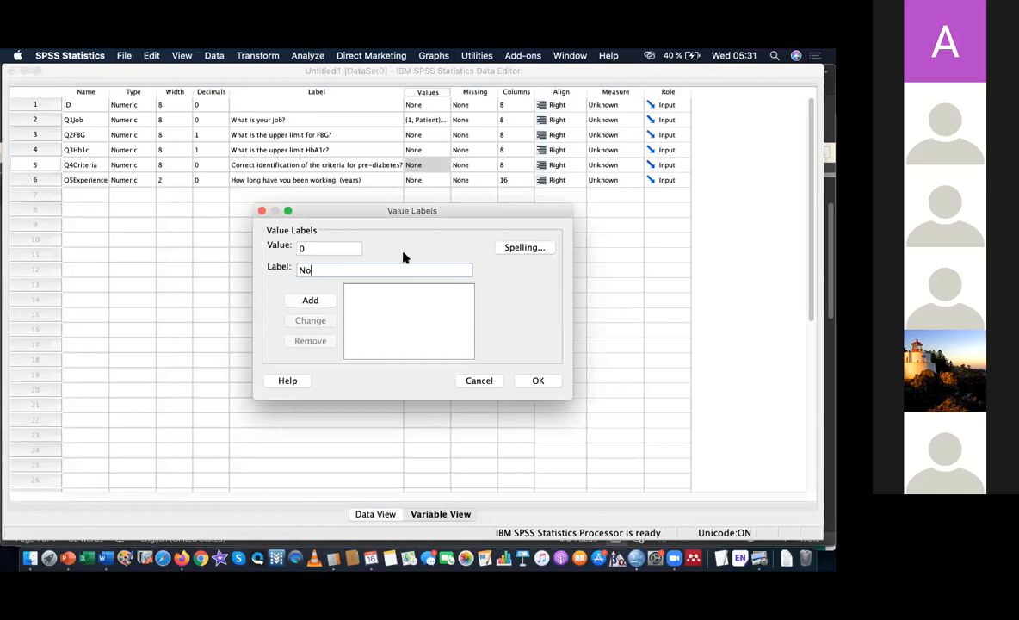
pyautogui.click(329, 302)
# Add the value label 1 = "Yes" to Q4Criteria and apply the value labels.
pyautogui.click(330, 249)
pyautogui.write('1')
pyautogui.click(339, 268)
pyautogui.write('Yes')
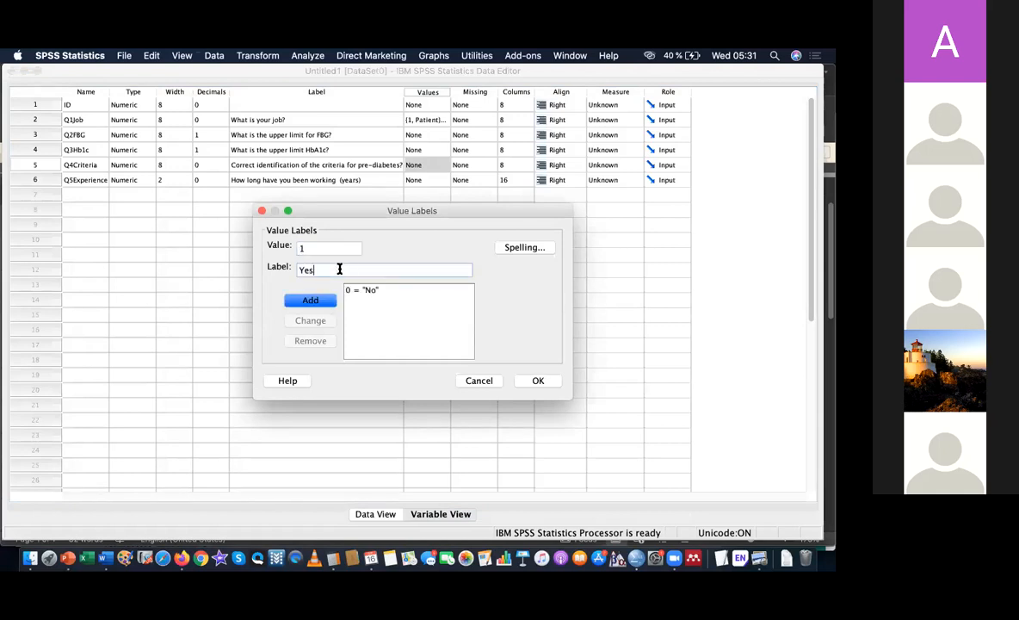
pyautogui.click(334, 298)
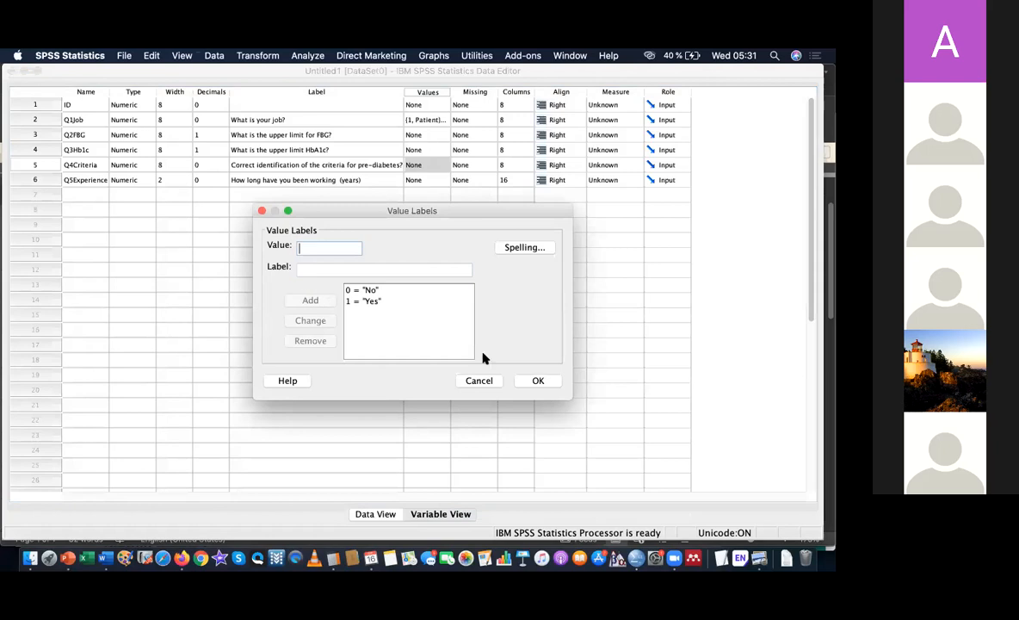
pyautogui.click(536, 380)
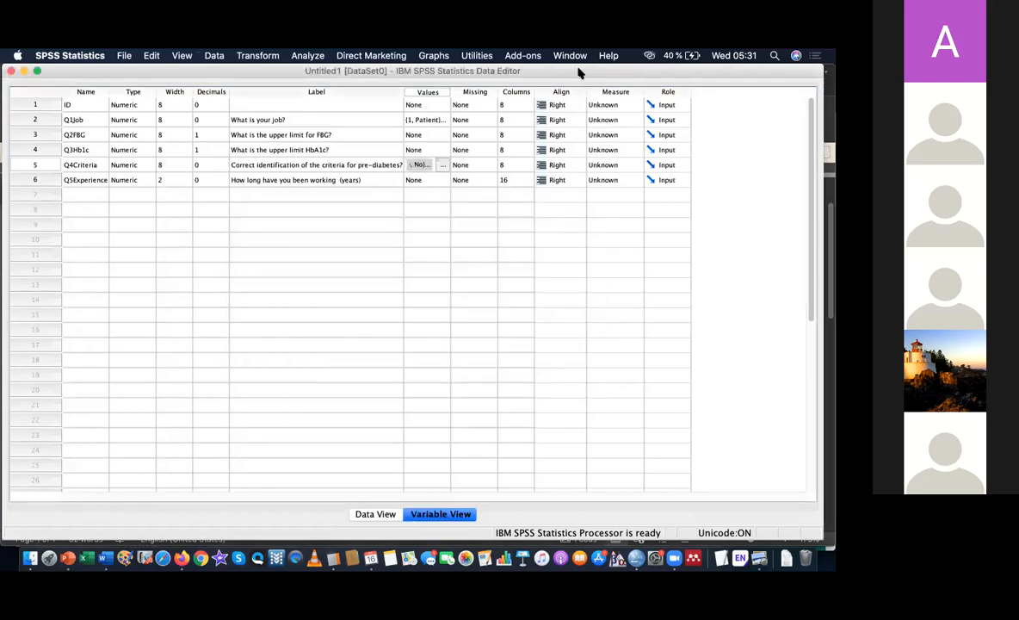
# Move the Data Editor aside to examine the Missing property column and display the entered case data.
pyautogui.moveTo(578, 73); pyautogui.dragTo(442, 78)
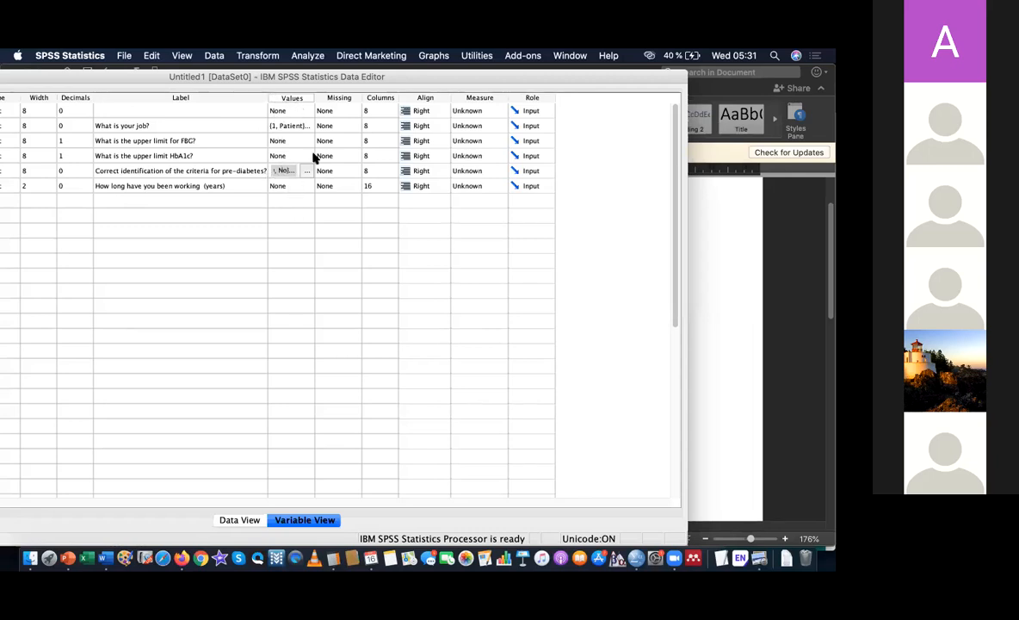
pyautogui.click(340, 98)
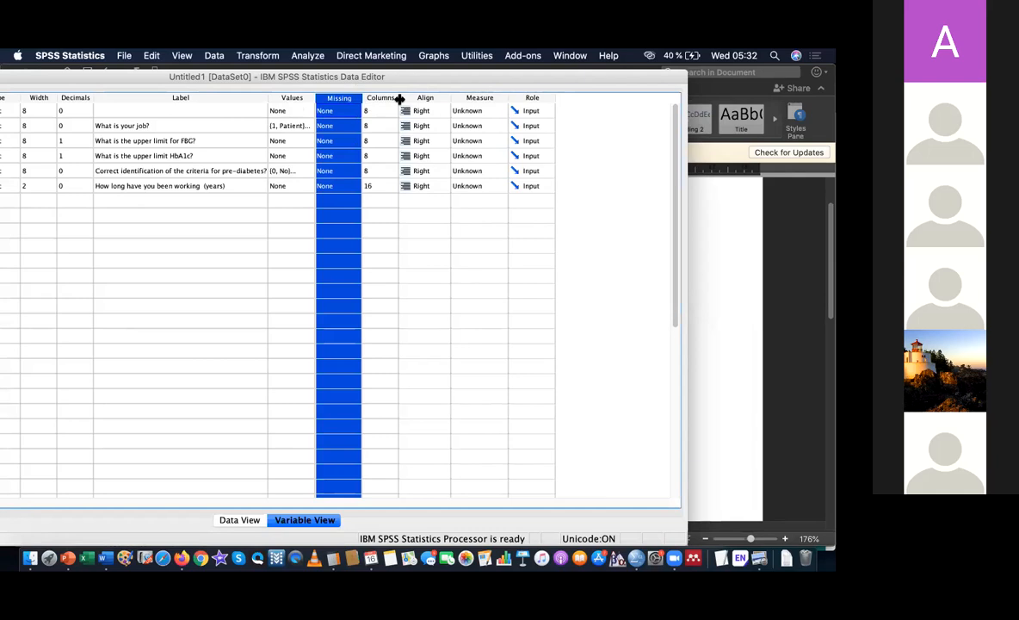
pyautogui.click(238, 522)
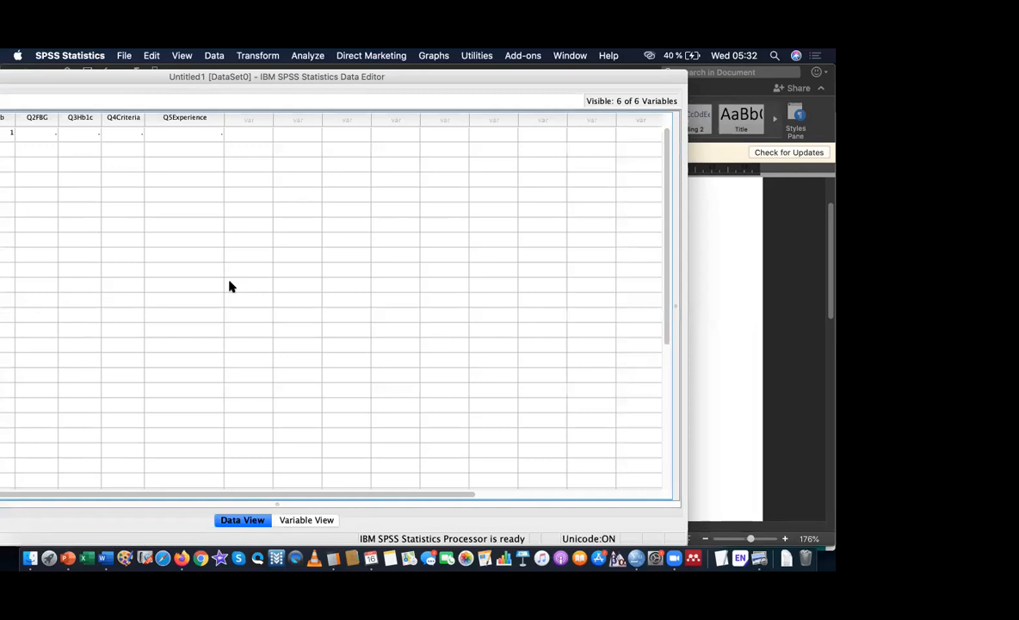
# Widen the Q5Experience column in the data grid to 25 and bring all its variable properties into view.
pyautogui.moveTo(223, 118); pyautogui.dragTo(265, 118)
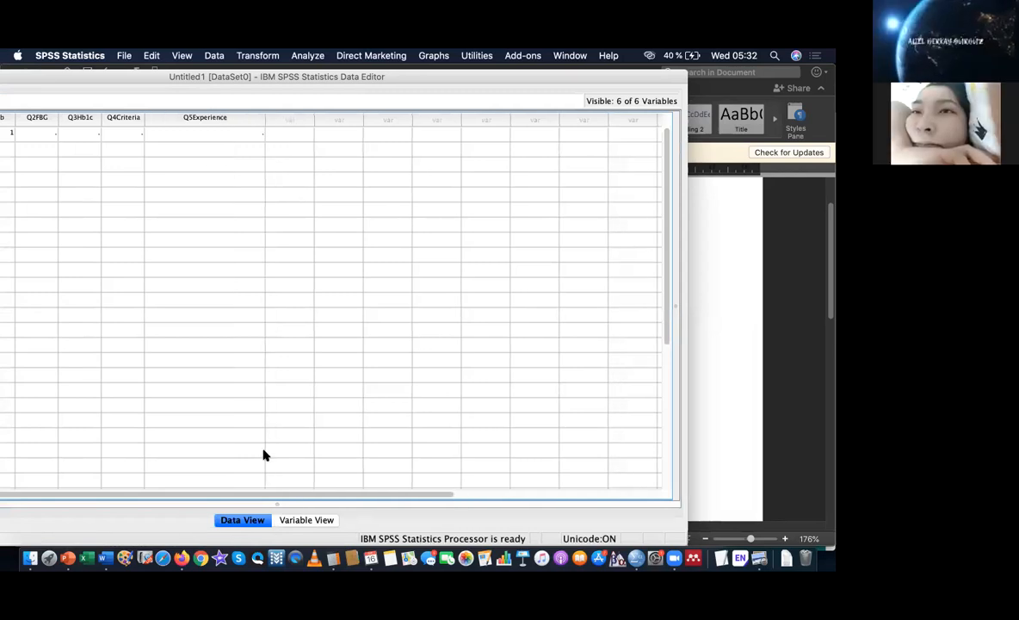
pyautogui.click(303, 521)
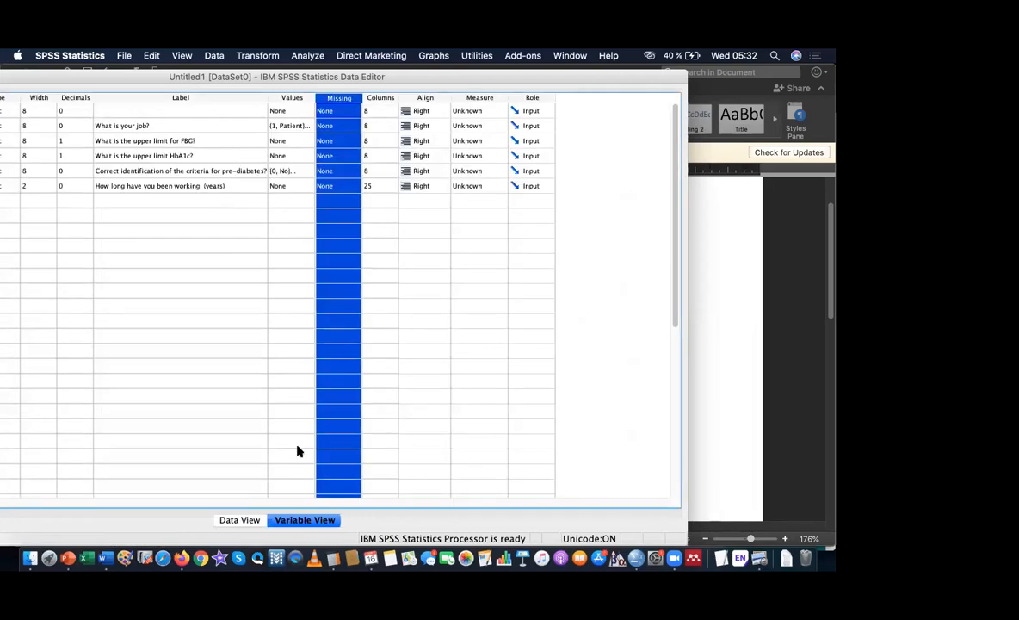
pyautogui.doubleClick(320, 85)
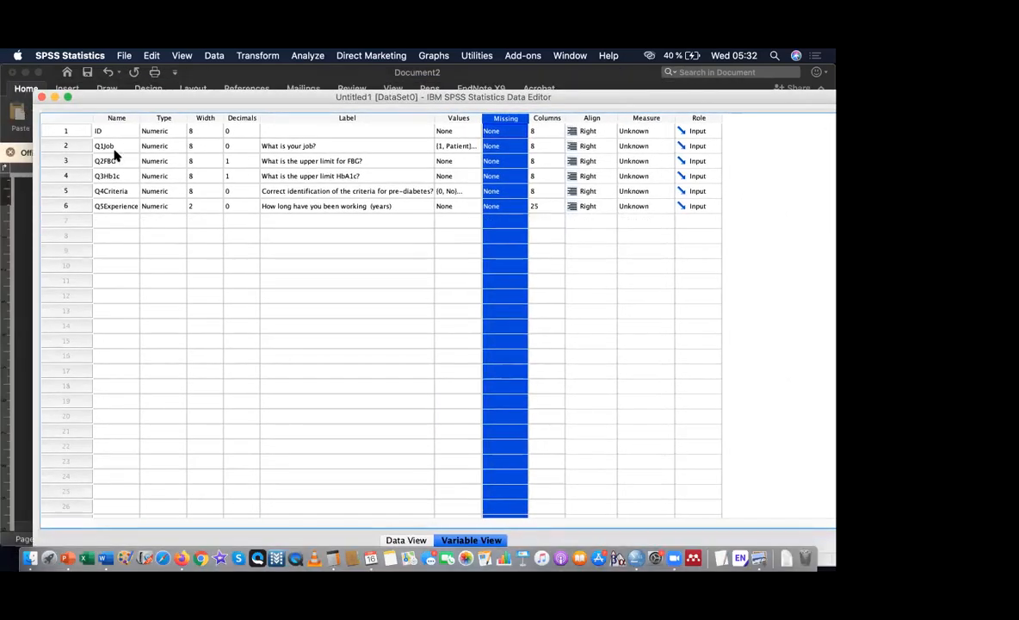
pyautogui.click(105, 223)
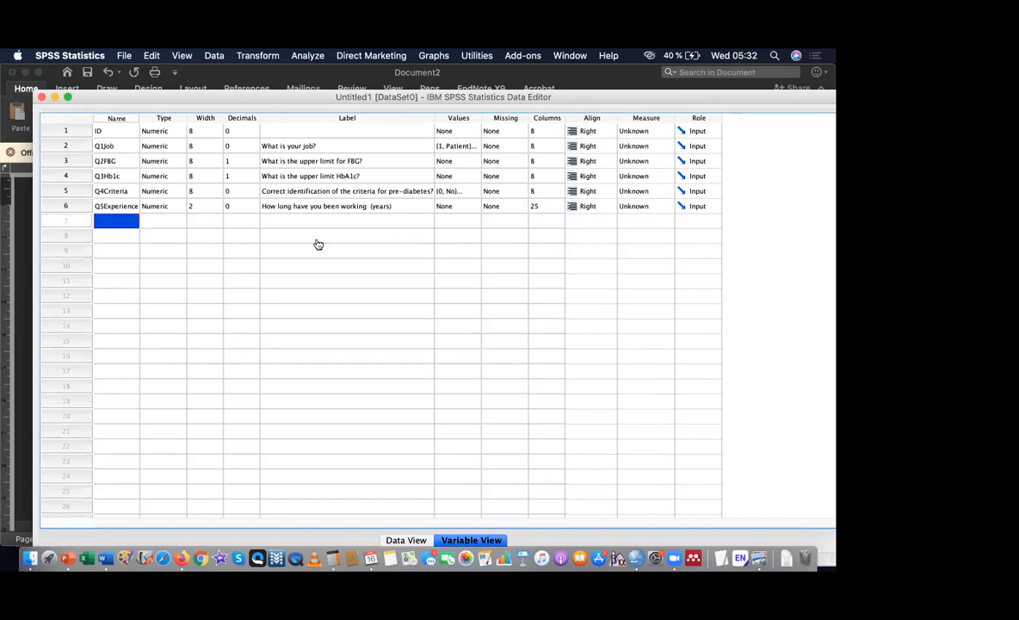
# Switch to Firefox to review the Results paragraph of the pre-diabetes abstract, and return to SPSS.
pyautogui.press('super+Tab')
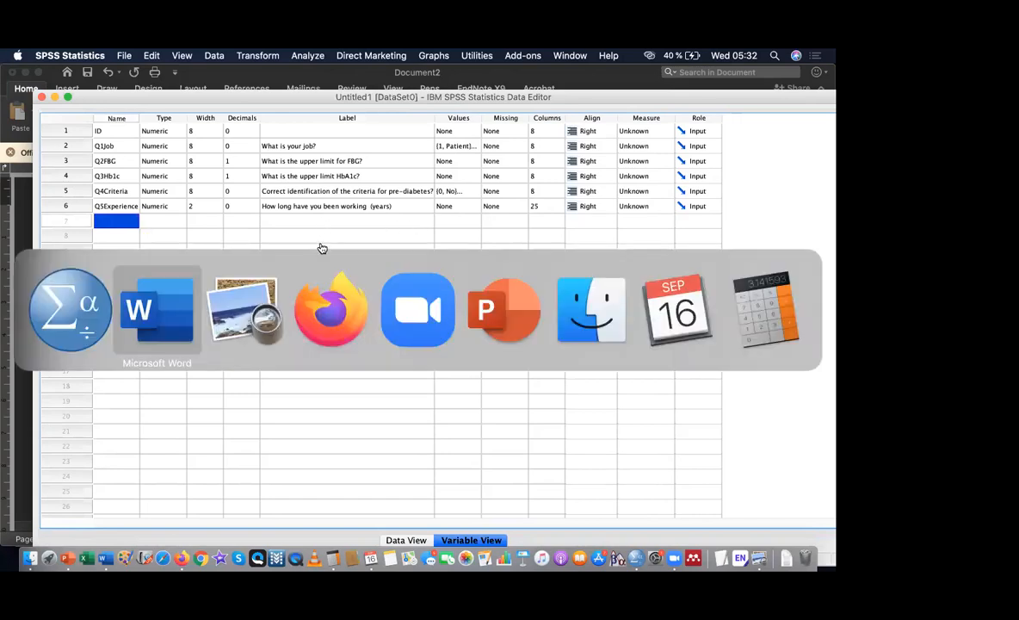
pyautogui.press('super+Tab')
pyautogui.press('super+Tab')
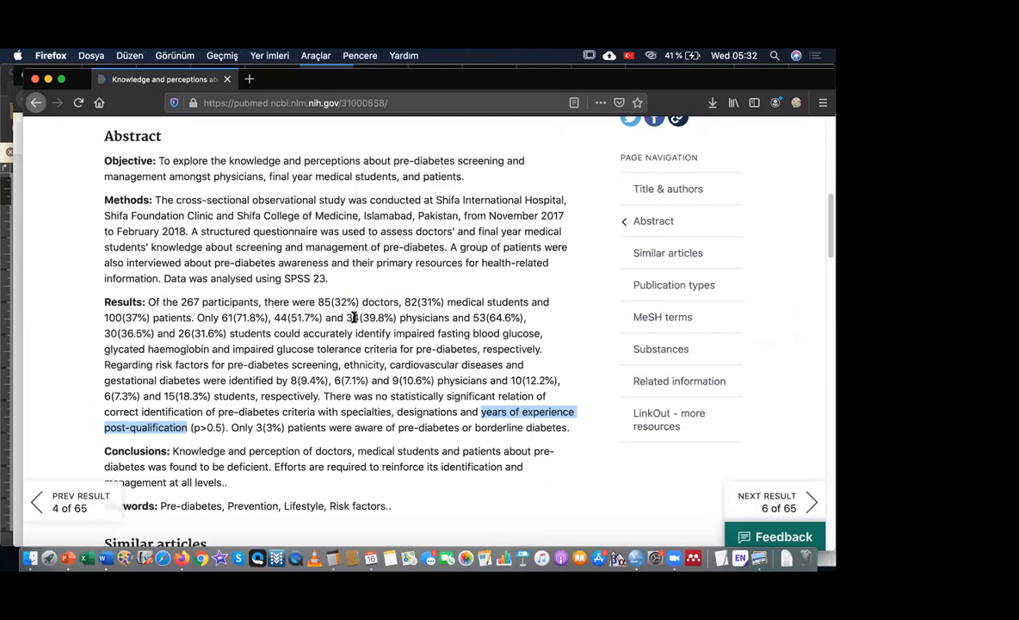
pyautogui.click(392, 321)
pyautogui.moveTo(394, 303); pyautogui.dragTo(376, 422)
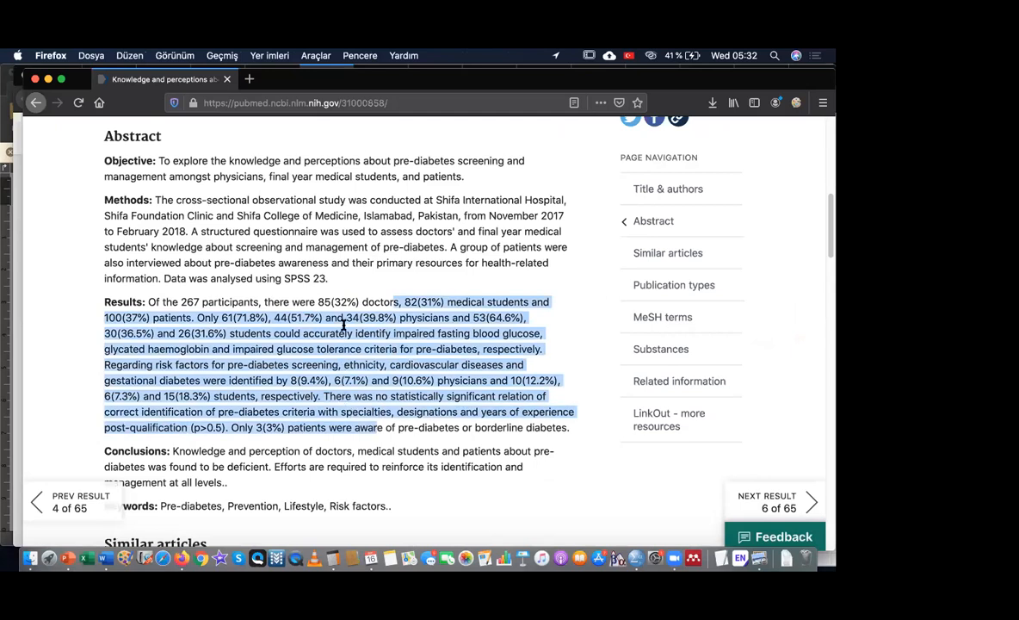
pyautogui.press('super+Tab')
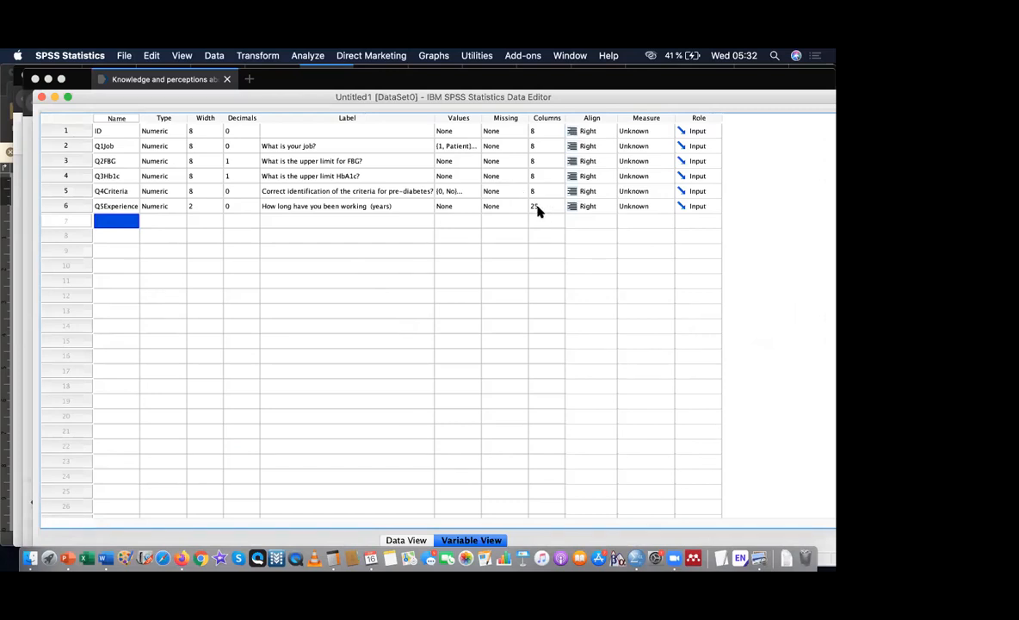
# Set the Columns property of Q5Experience to 2, and widen its column in the data grid to 9.
pyautogui.click(413, 539)
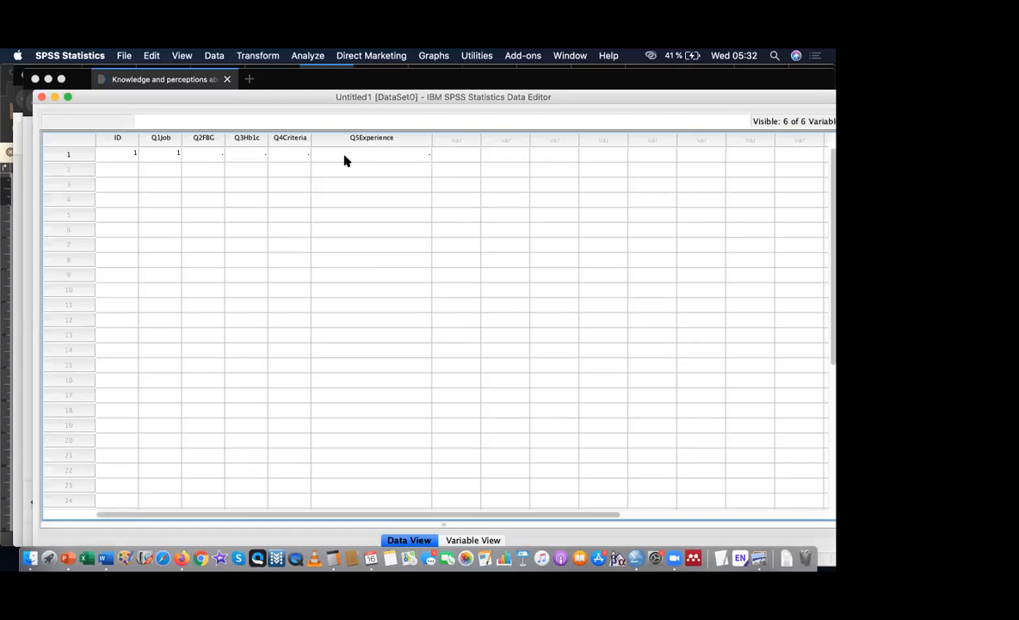
pyautogui.click(476, 540)
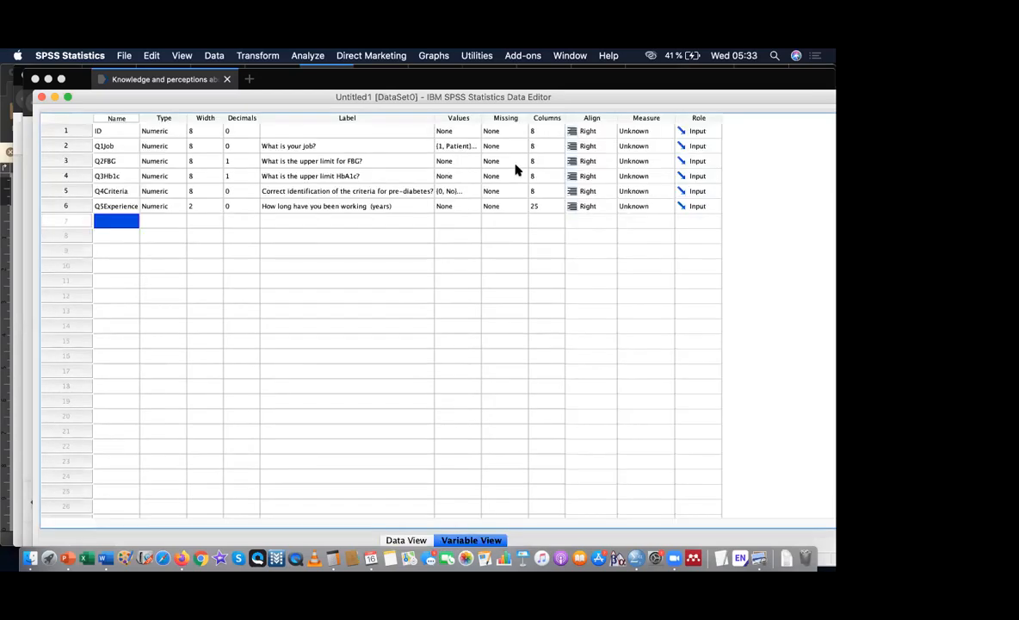
pyautogui.click(546, 206)
pyautogui.moveTo(546, 206); pyautogui.dragTo(505, 207)
pyautogui.write('2')
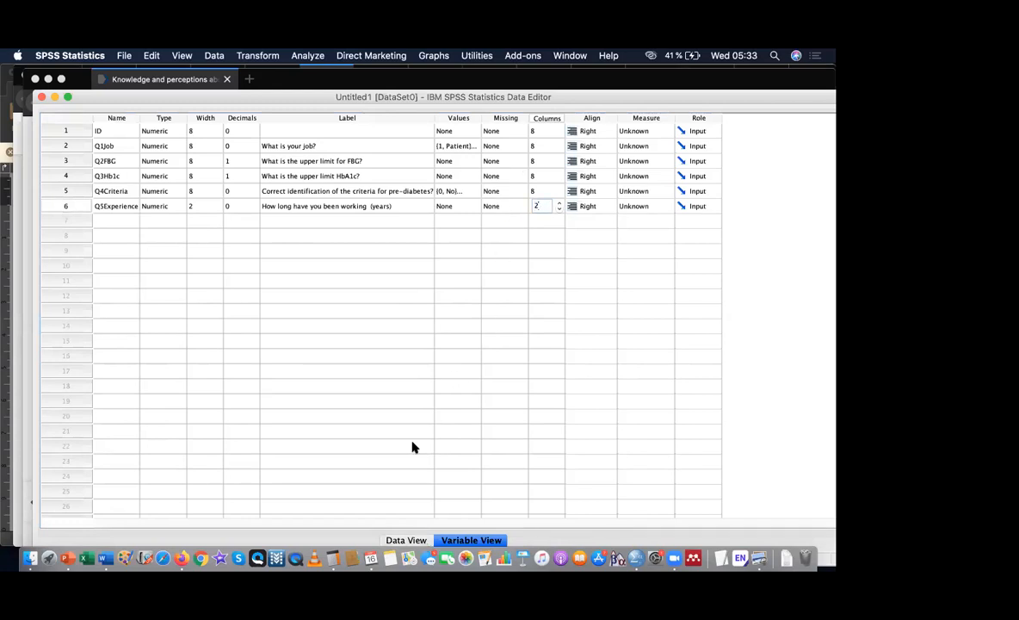
pyautogui.click(406, 540)
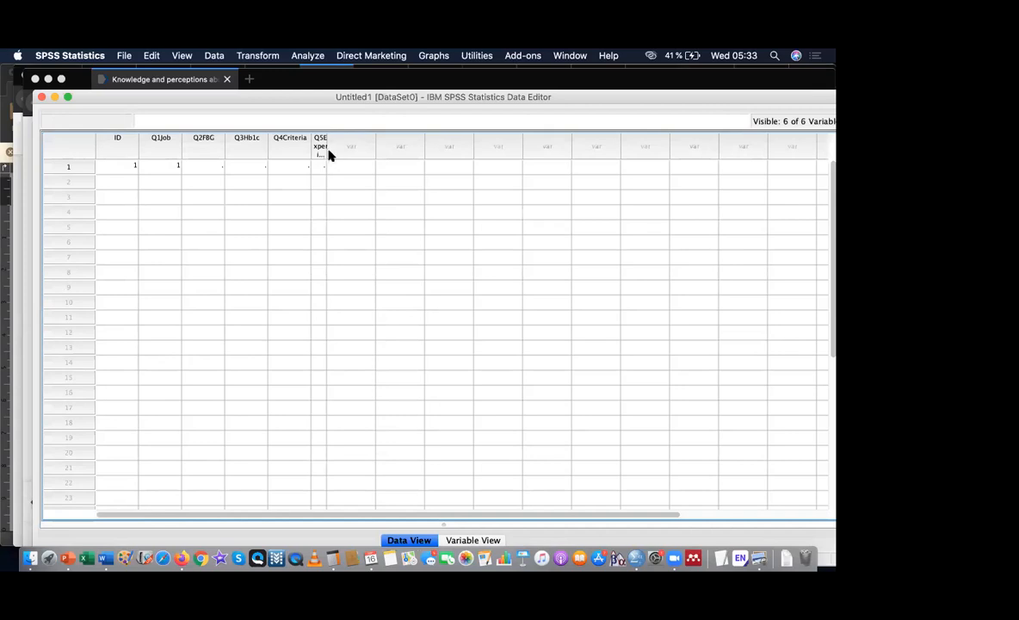
pyautogui.moveTo(327, 149); pyautogui.dragTo(356, 160)
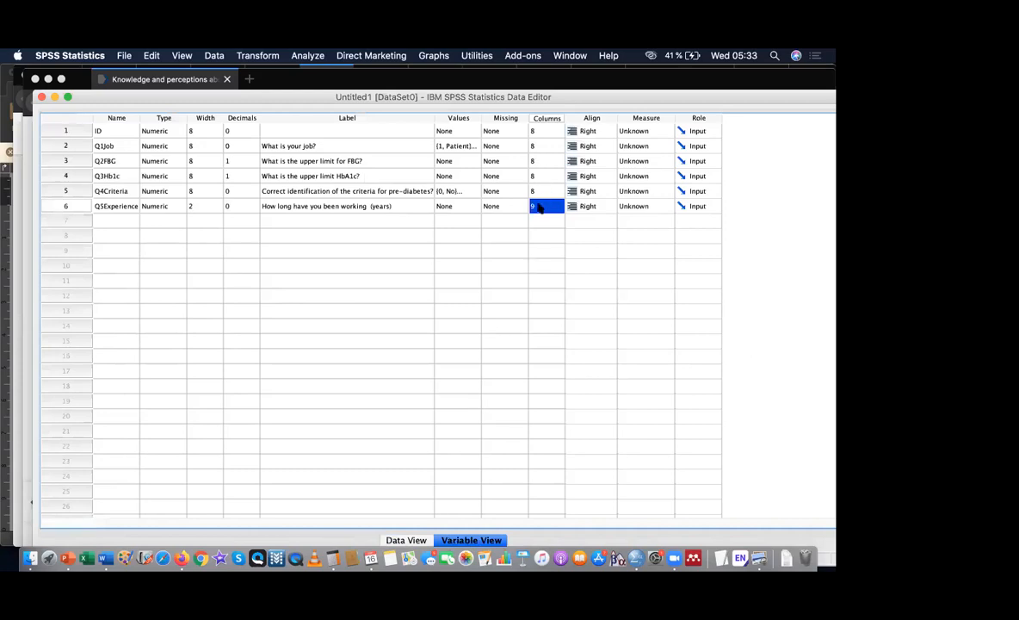
# Move the Data Editor to expose the Measure property, and bring up the Medical Statistics at a Glance PDF in Preview before returning to SPSS.
pyautogui.moveTo(587, 101); pyautogui.dragTo(466, 101)
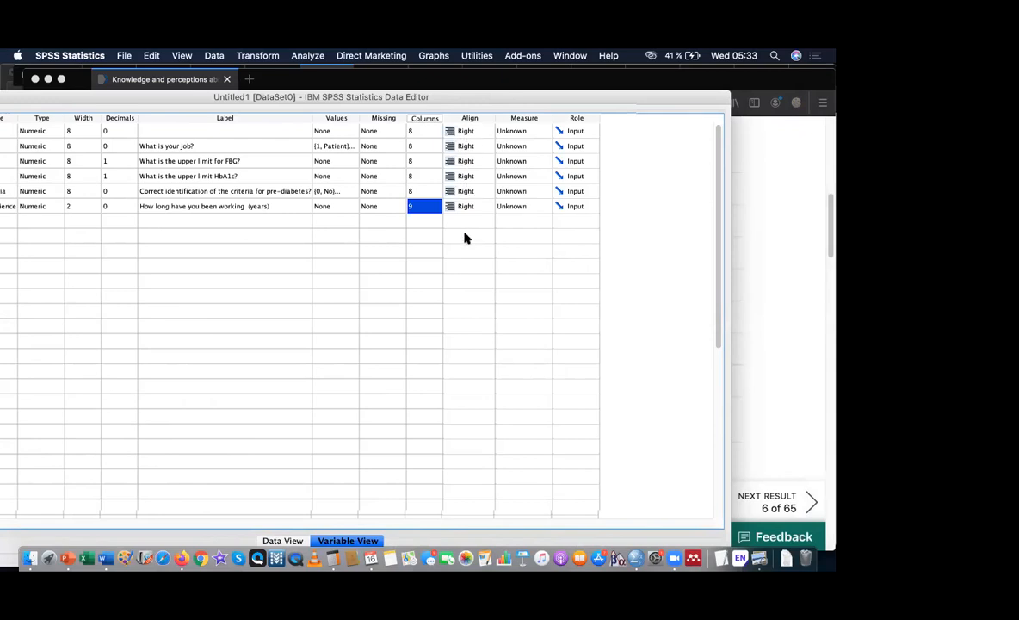
pyautogui.moveTo(513, 105); pyautogui.dragTo(457, 101)
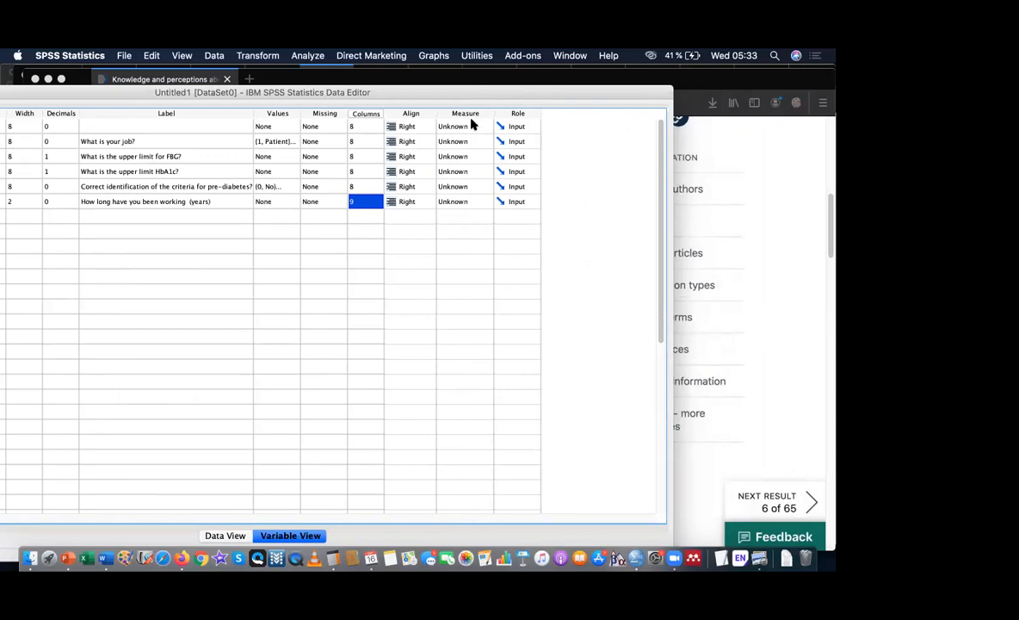
pyautogui.press('super+Tab')
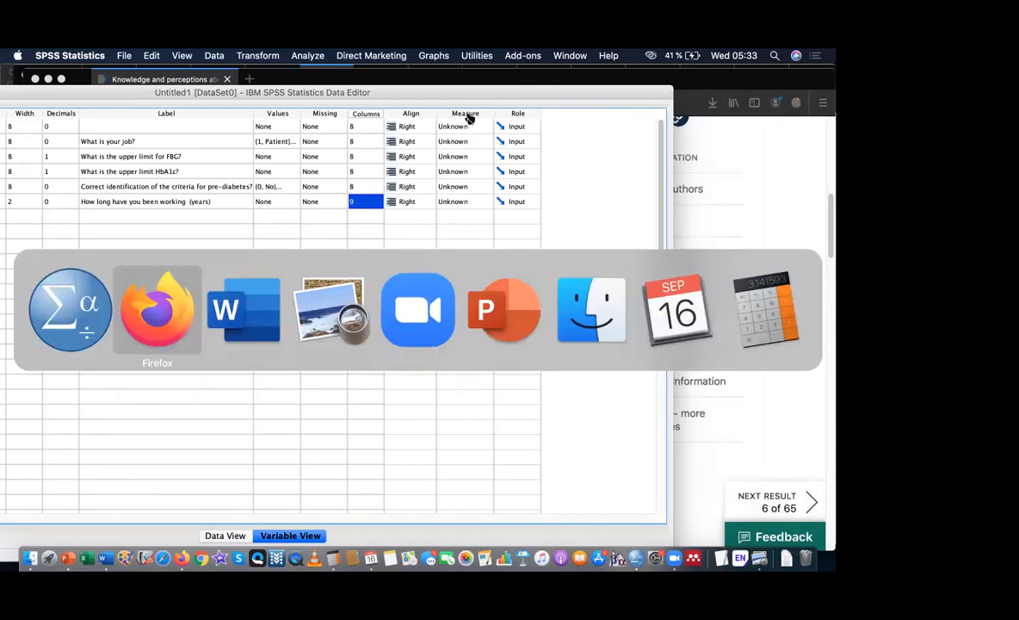
pyautogui.press('super+Tab')
pyautogui.press('super+Tab')
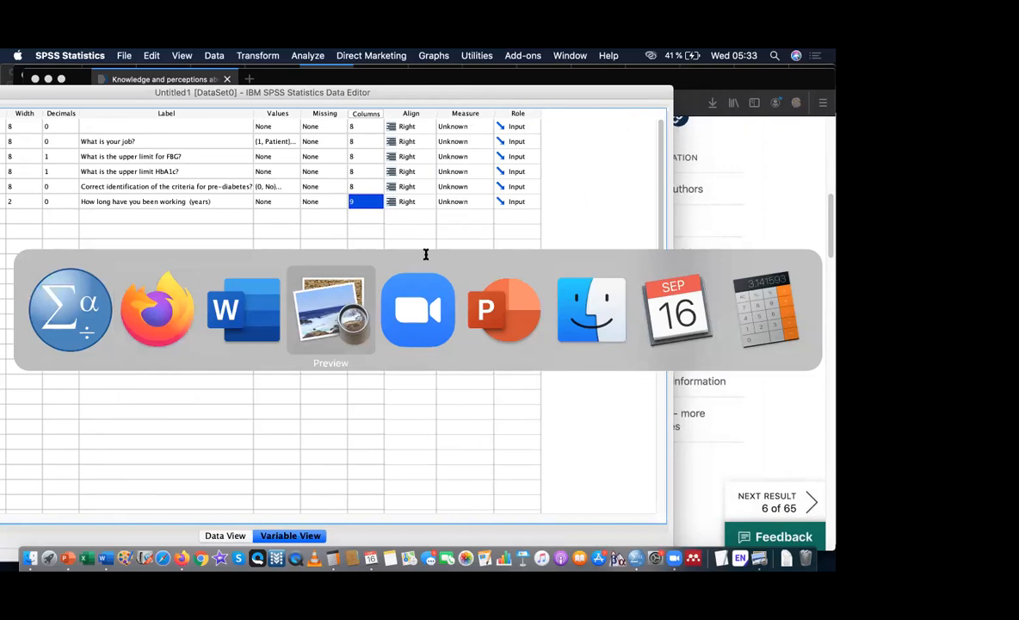
pyautogui.press('super+Tab')
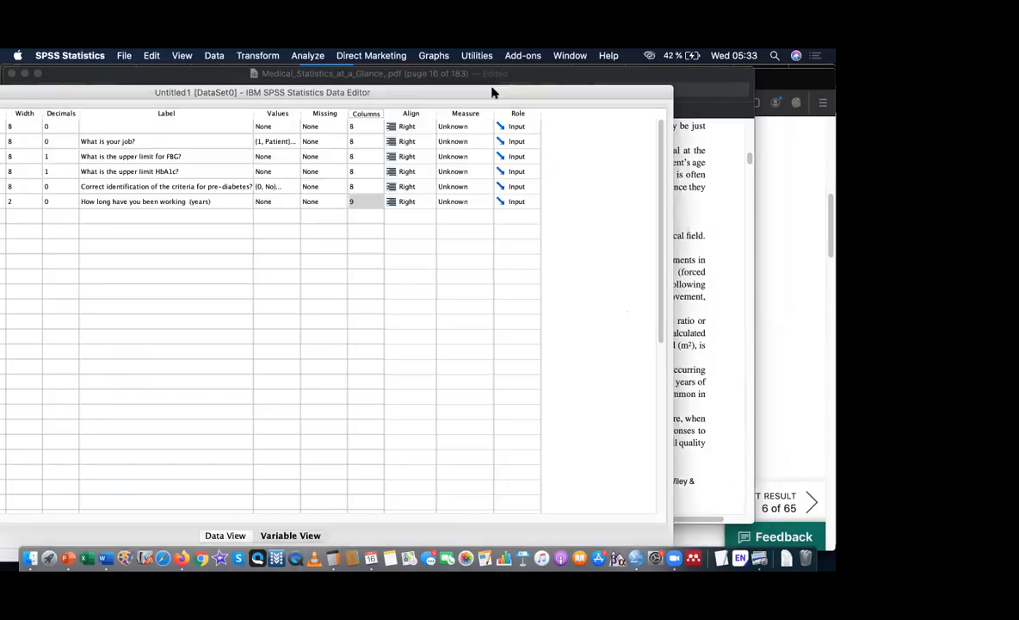
# Set the measurement level of the ID variable to Scale.
pyautogui.click(464, 113)
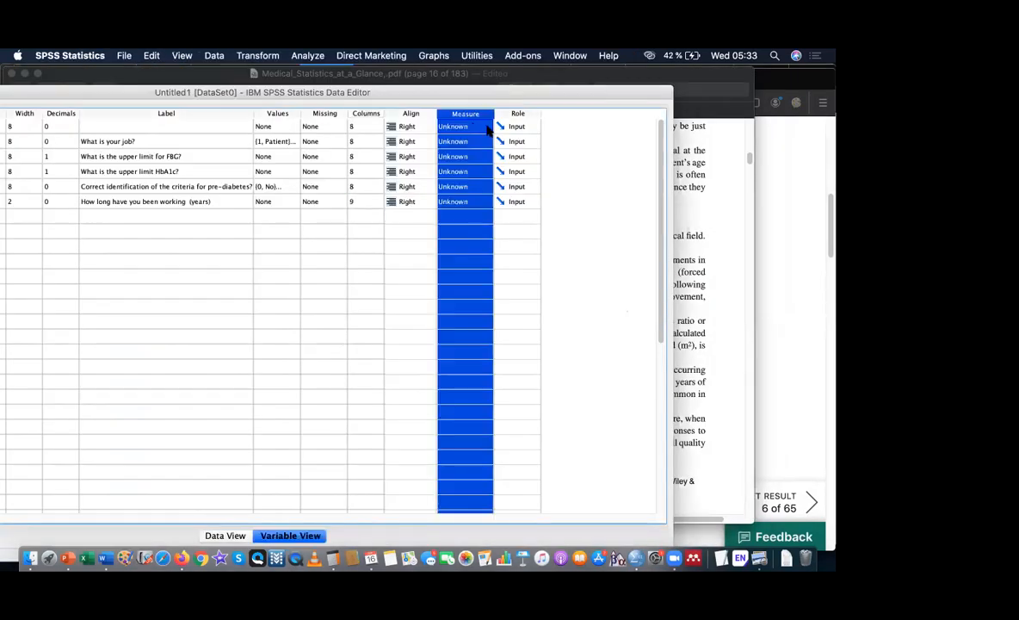
pyautogui.click(488, 127)
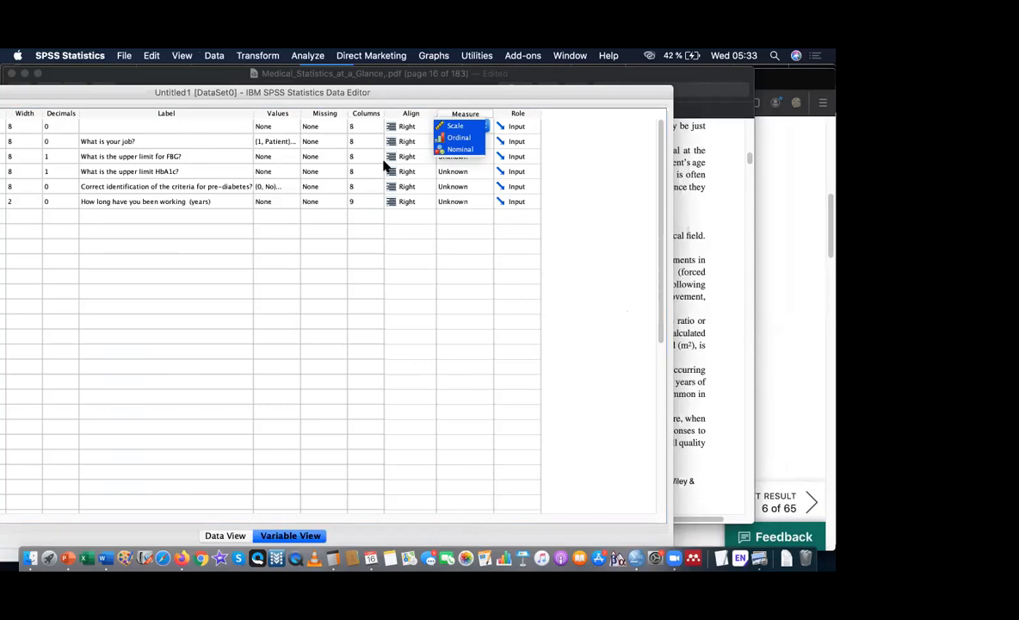
pyautogui.click(456, 128)
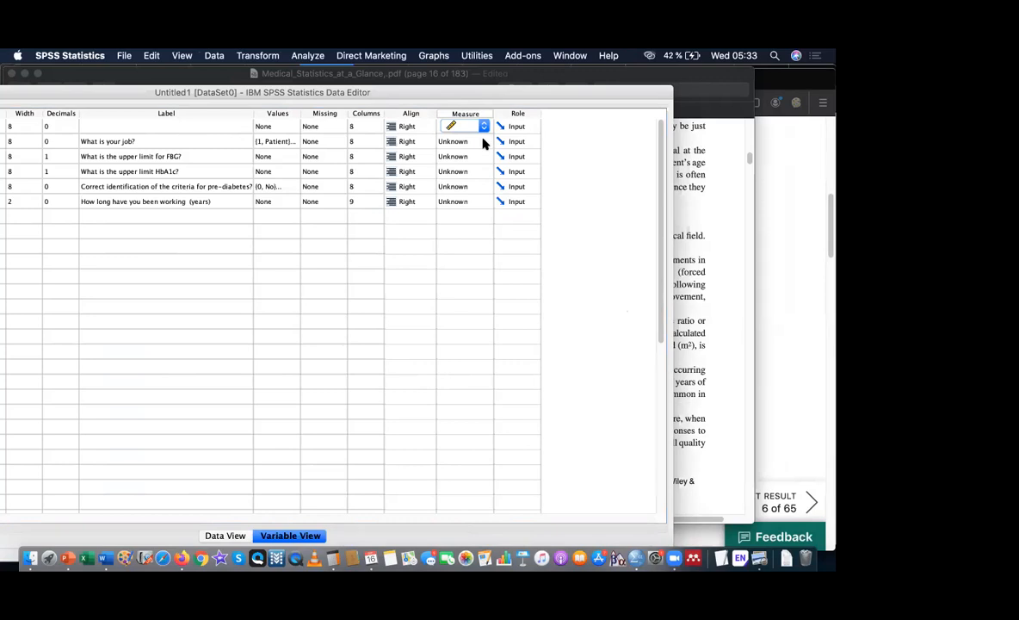
# Consult the variable types diagram in the Preview PDF and set the measurement level of Q1Job to Nominal in SPSS.
pyautogui.click(484, 143)
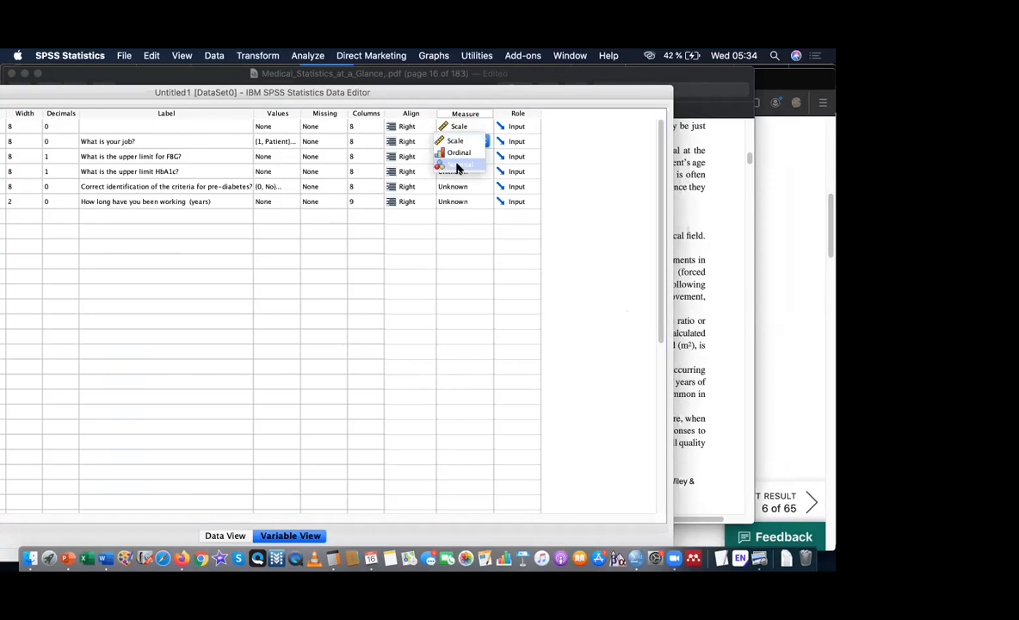
pyautogui.press('super+Tab')
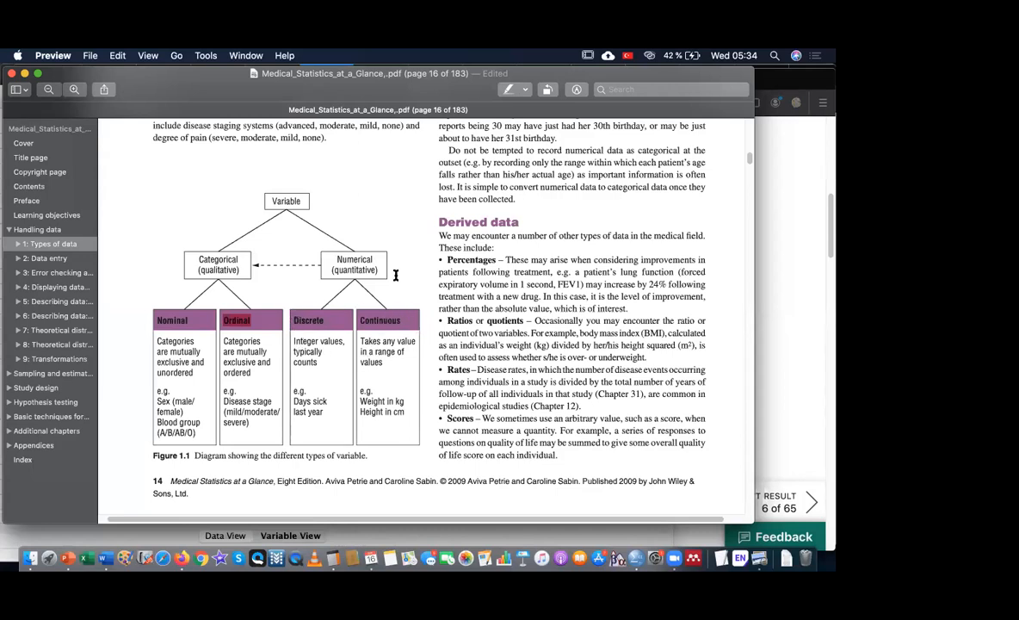
pyautogui.press('super+Tab')
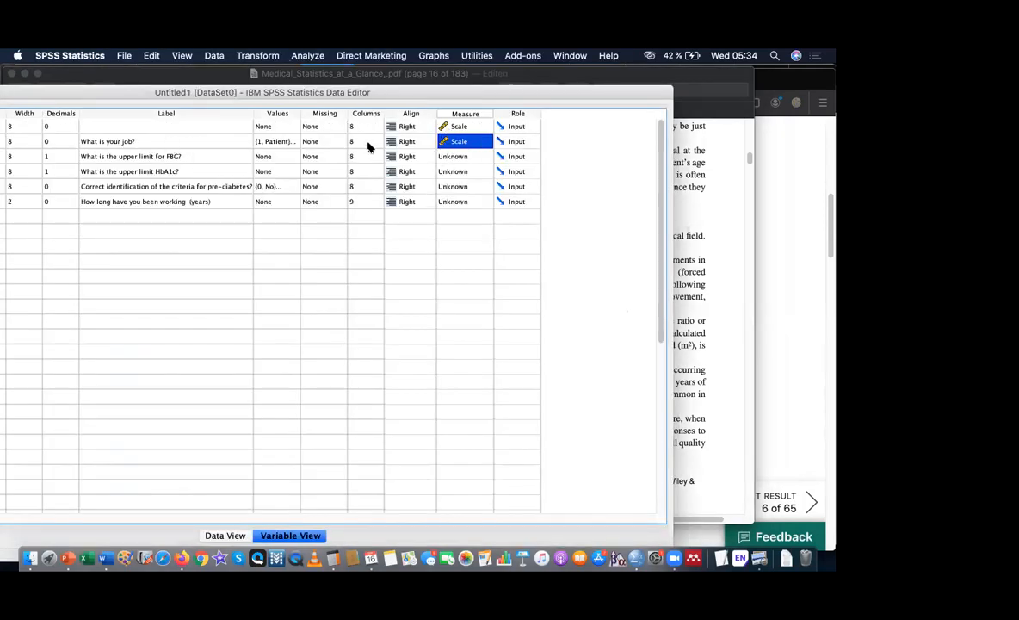
pyautogui.click(484, 143)
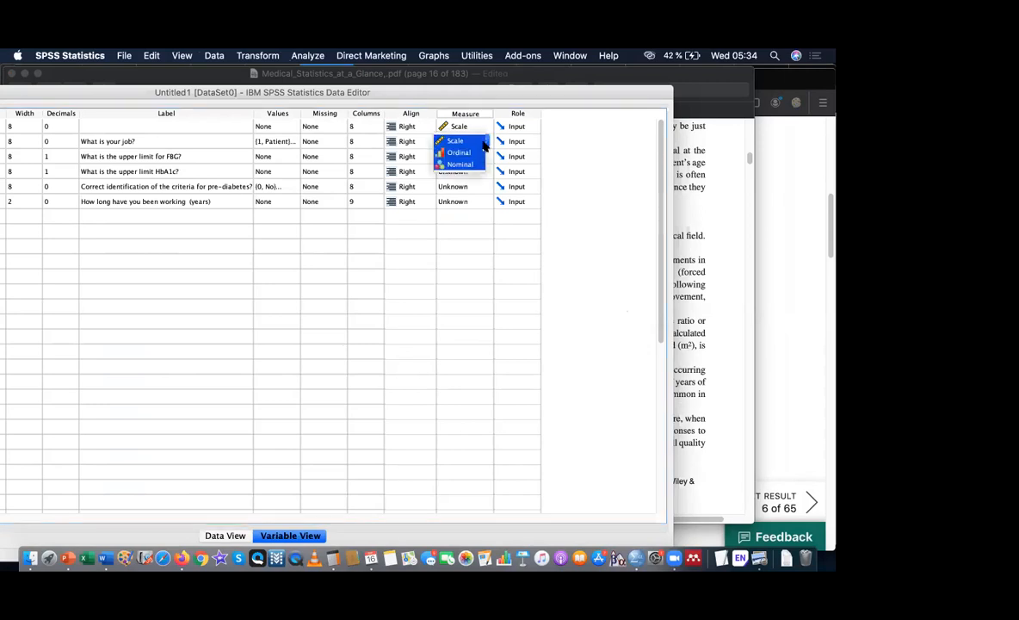
pyautogui.click(456, 164)
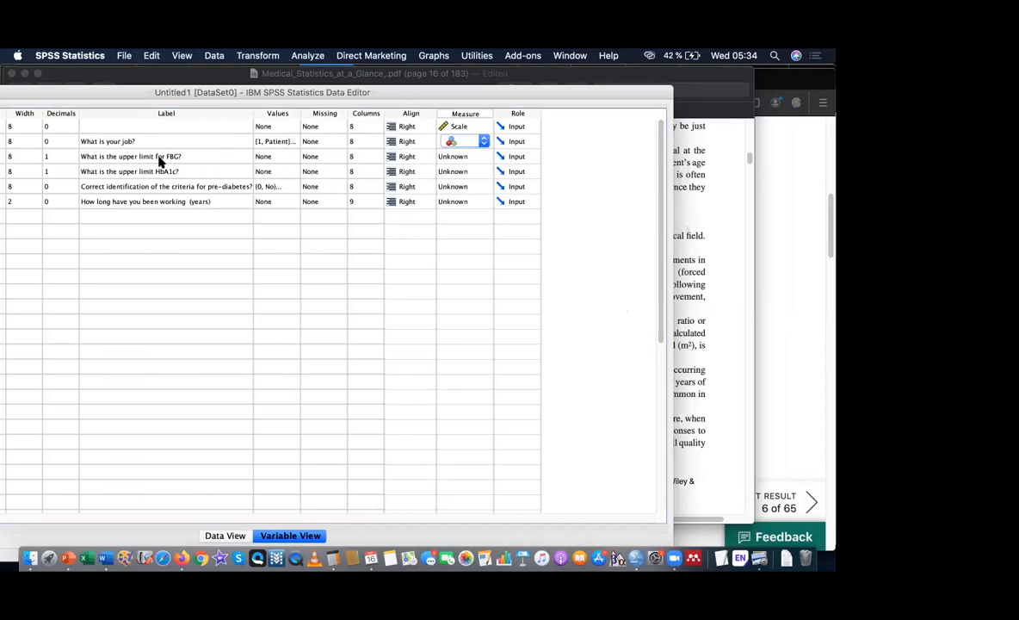
# Set the measurement level of both Q2FBG and Q3Hb1c to Scale.
pyautogui.click(480, 157)
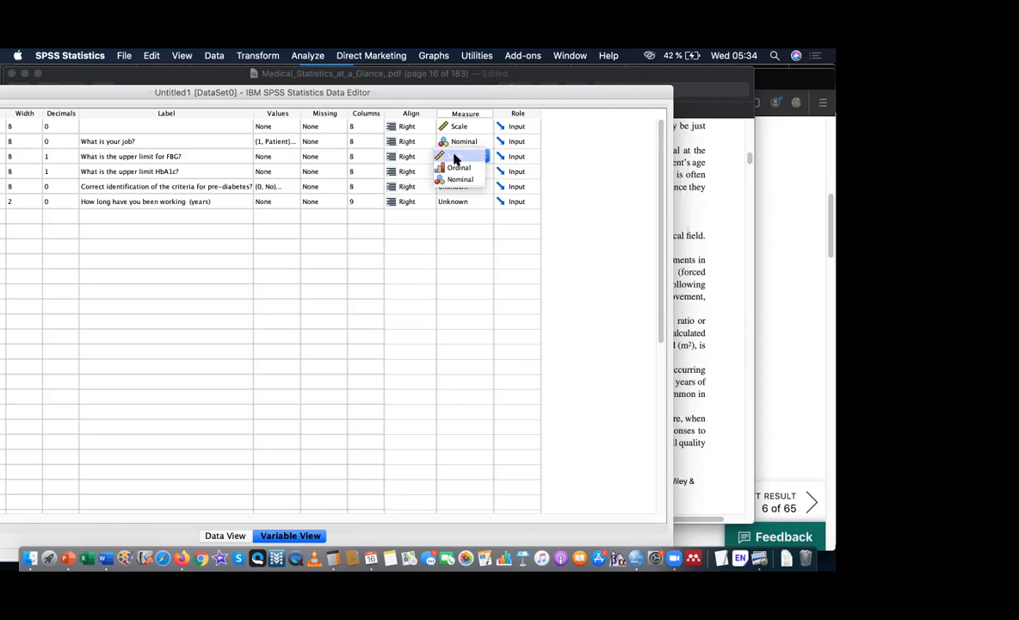
pyautogui.click(454, 158)
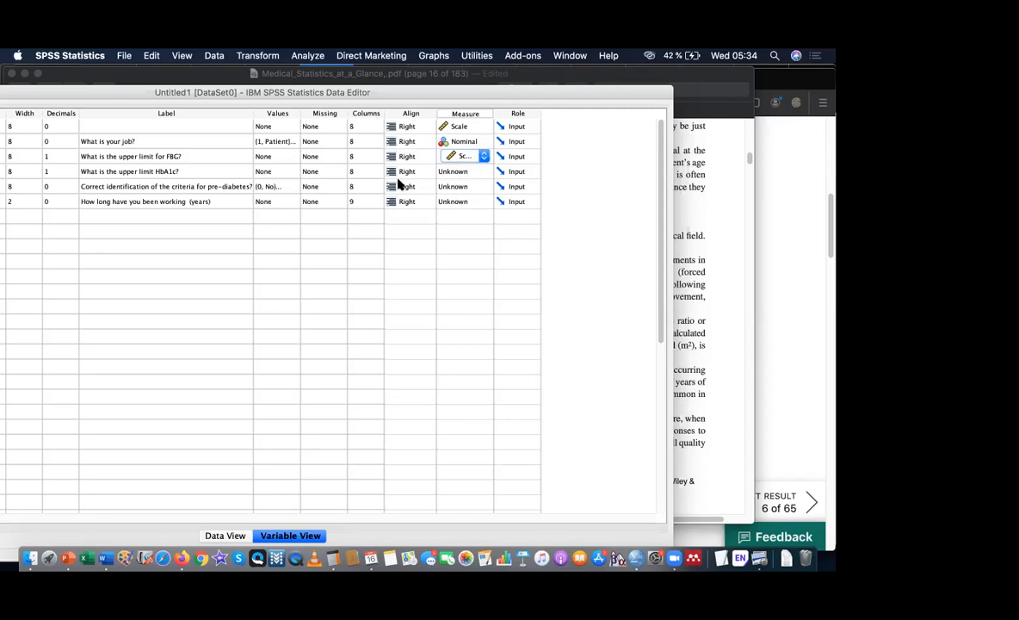
pyautogui.click(485, 173)
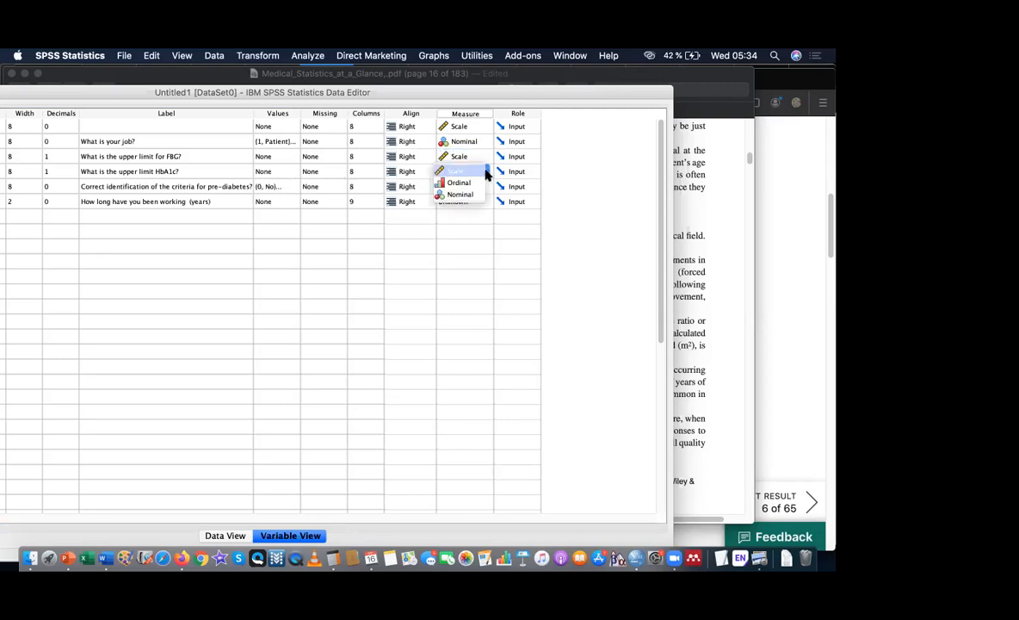
pyautogui.click(441, 171)
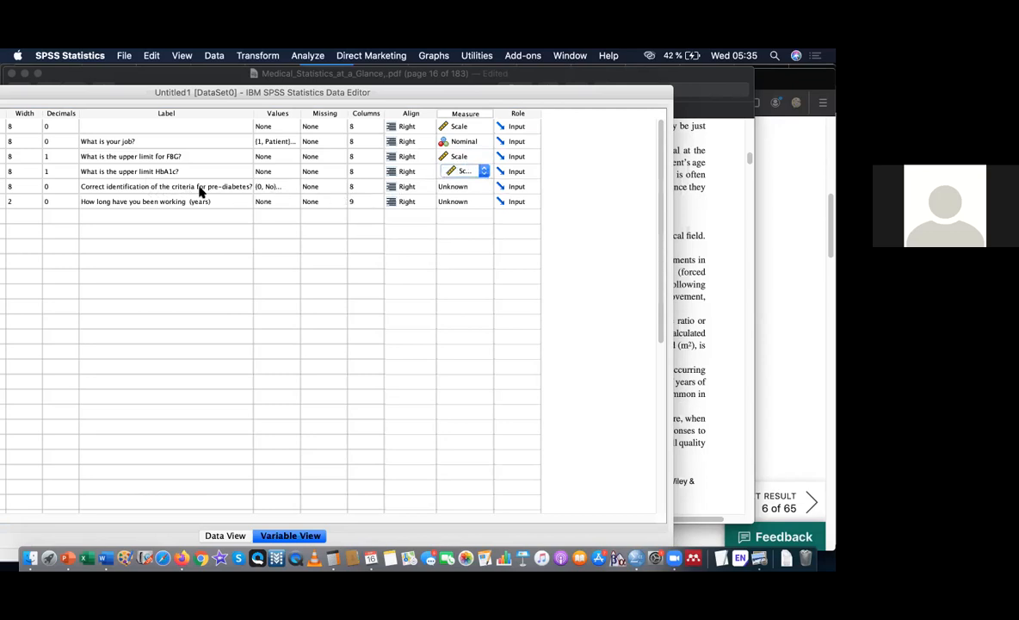
# Set the measurement level of Q4Criteria to Nominal and that of Q5Experience to Scale.
pyautogui.click(458, 190)
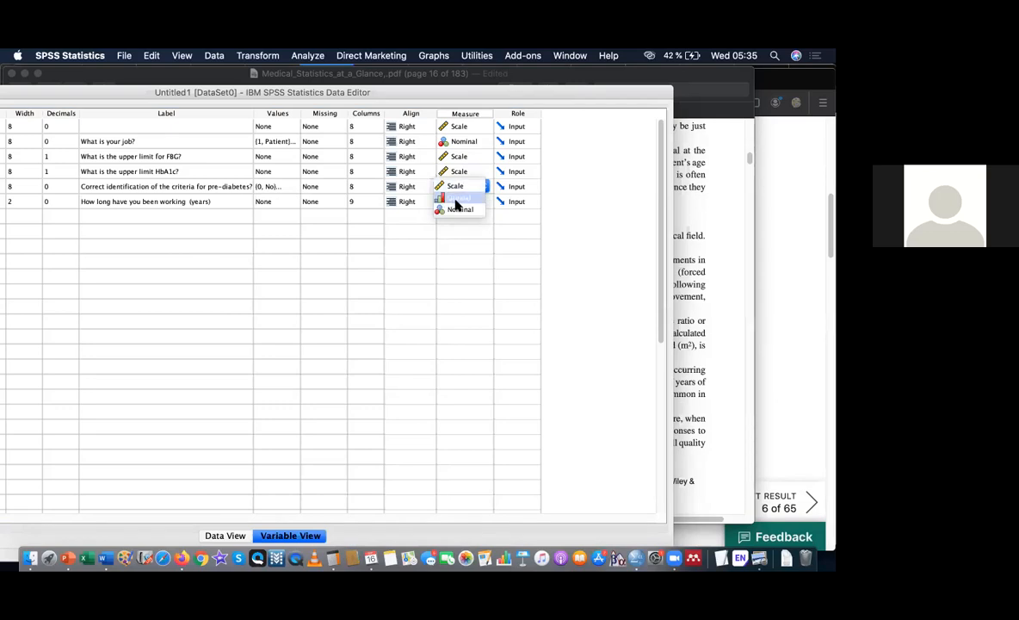
pyautogui.click(454, 206)
pyautogui.click(454, 204)
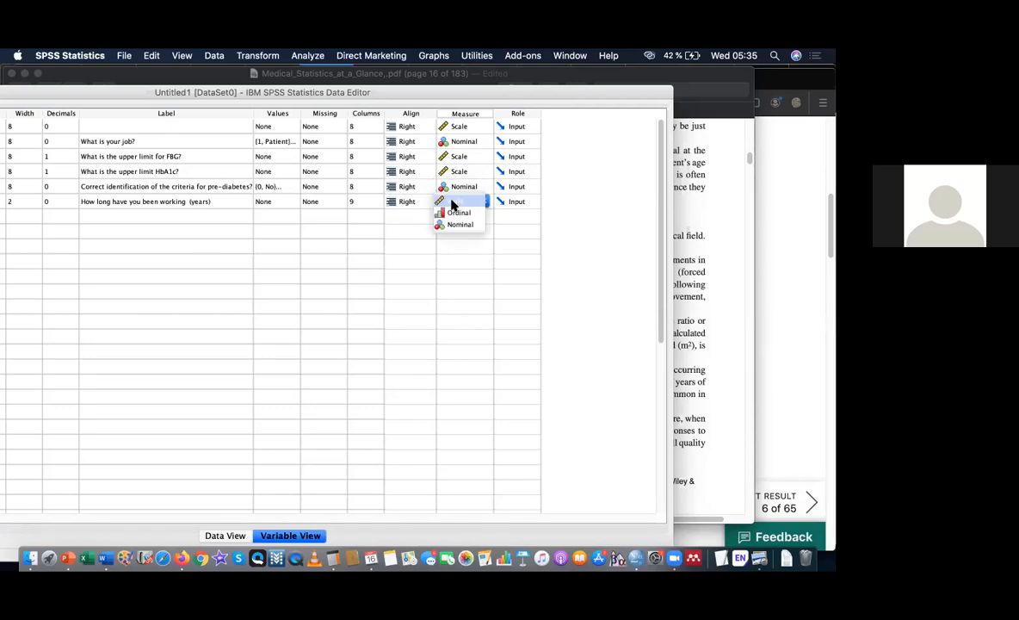
pyautogui.click(449, 206)
# Reposition the Data Editor window to review the complete variable list with all its property columns.
pyautogui.moveTo(324, 95); pyautogui.dragTo(401, 95)
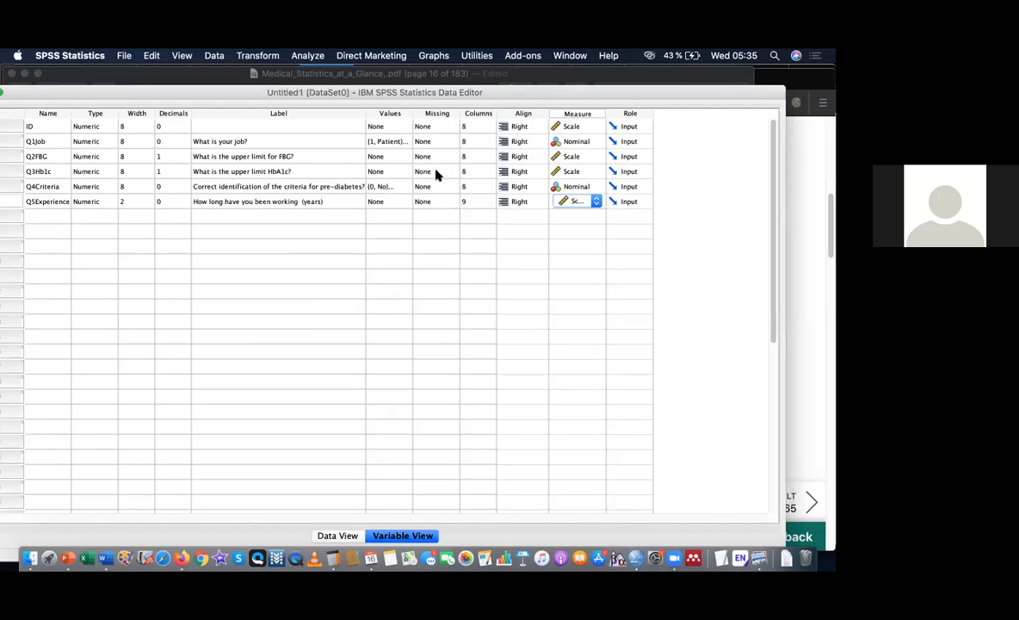
pyautogui.moveTo(454, 96)
pyautogui.mouseDown()
pyautogui.moveTo(470, 95)
pyautogui.moveTo(455, 85)
pyautogui.mouseUp()
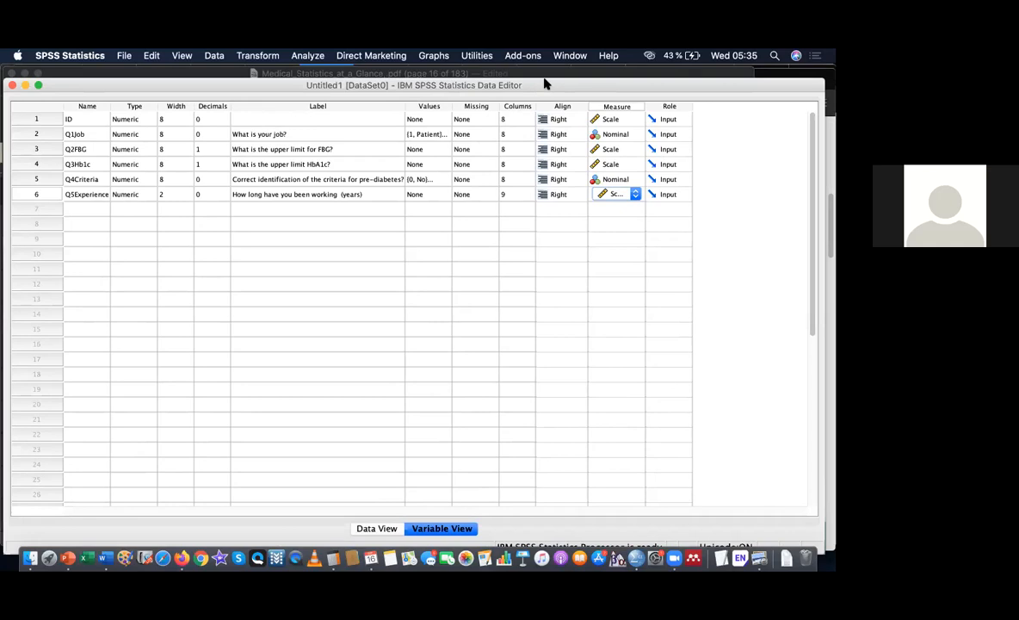
pyautogui.moveTo(554, 84)
pyautogui.mouseDown()
pyautogui.moveTo(459, 93)
pyautogui.moveTo(548, 85)
pyautogui.moveTo(536, 74)
pyautogui.mouseUp()
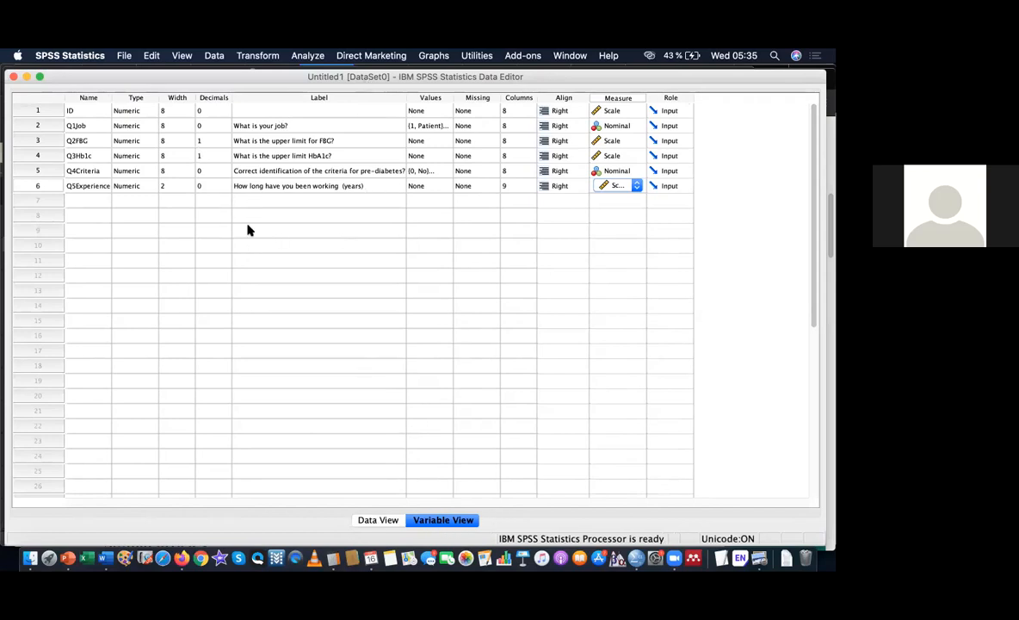
# Return to the case data and enter 6 for Q2FBG in the first case.
pyautogui.click(379, 520)
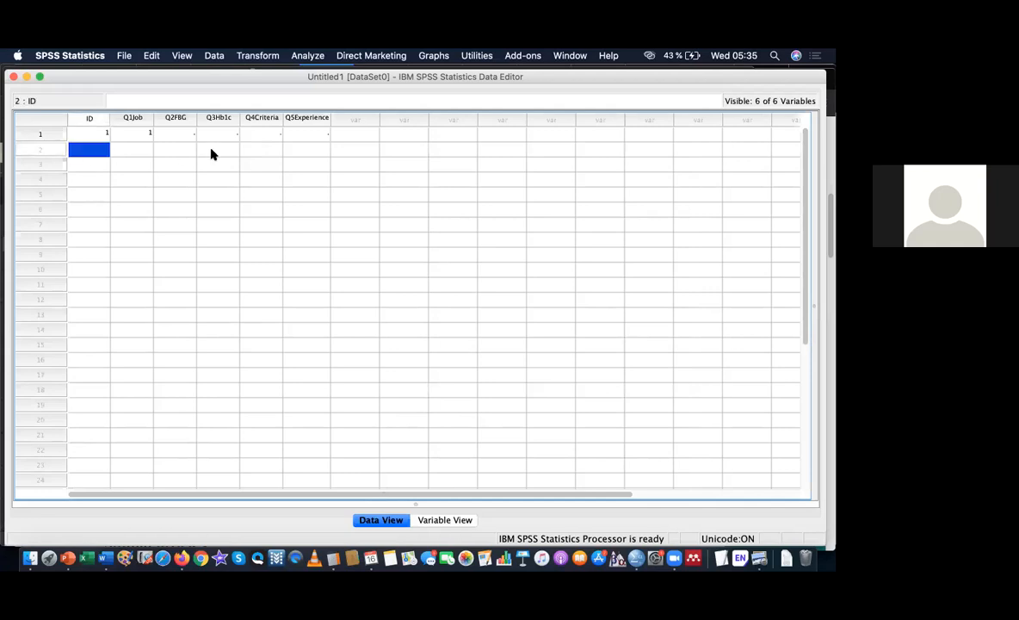
pyautogui.press('Up')
pyautogui.press('Right')
pyautogui.press('Right')
pyautogui.press('Left')
pyautogui.press('Left')
pyautogui.press('Right')
pyautogui.press('Right')
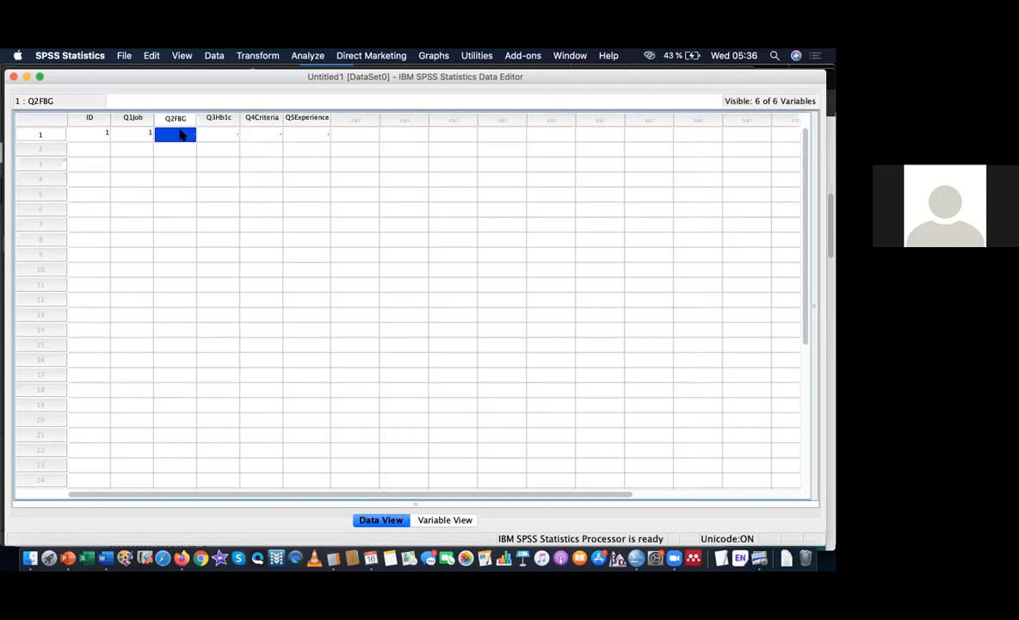
pyautogui.write('6')
pyautogui.press('Tab')
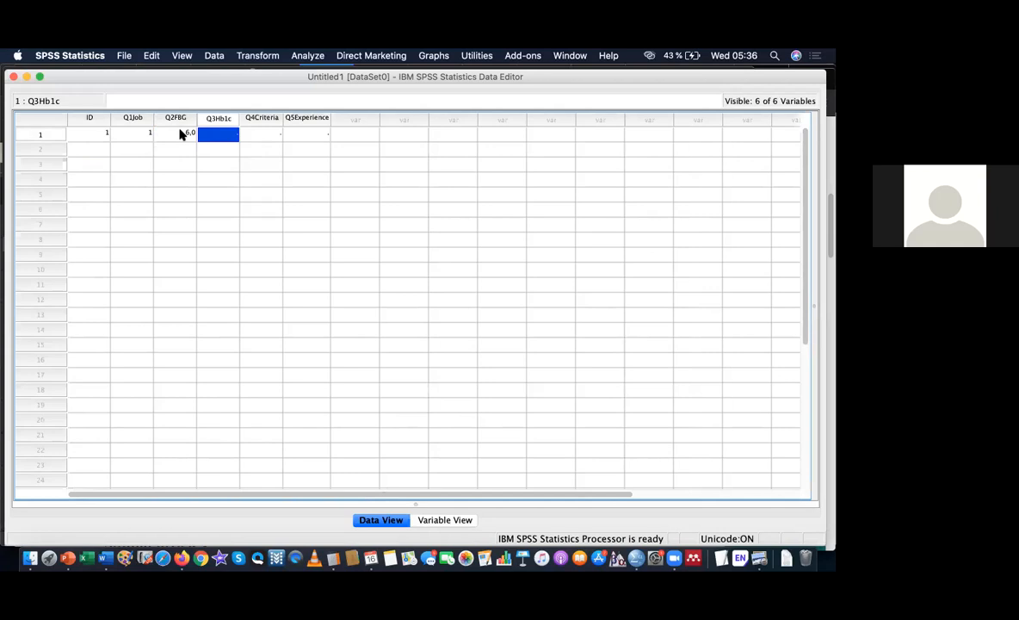
# Fill in the first case with 7 for Q3Hb1c and 0 for Q4Criteria.
pyautogui.write('7')
pyautogui.press('Tab')
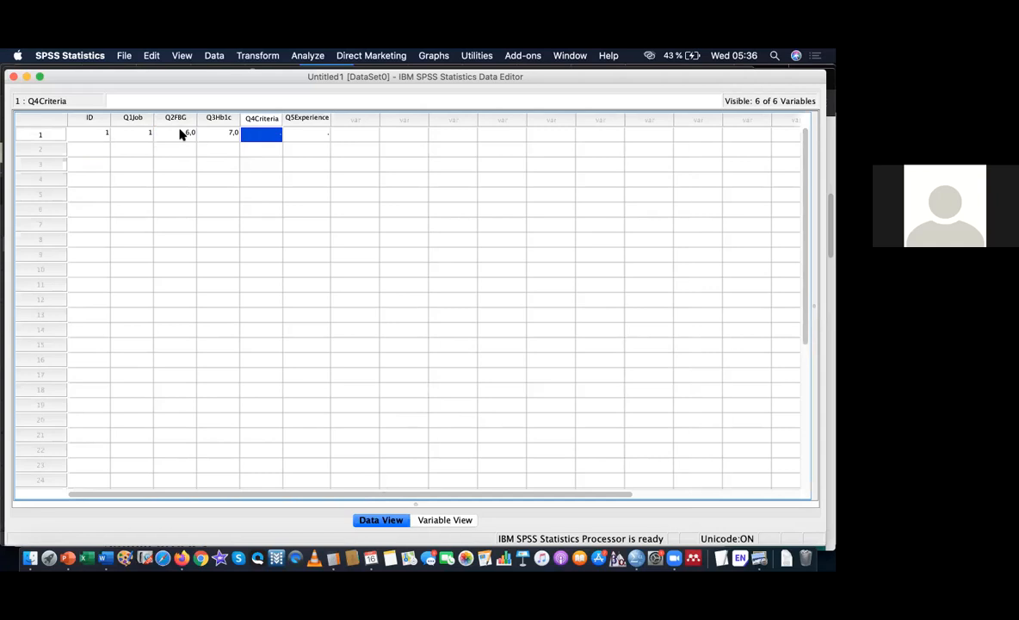
pyautogui.write('0')
pyautogui.press('Tab')
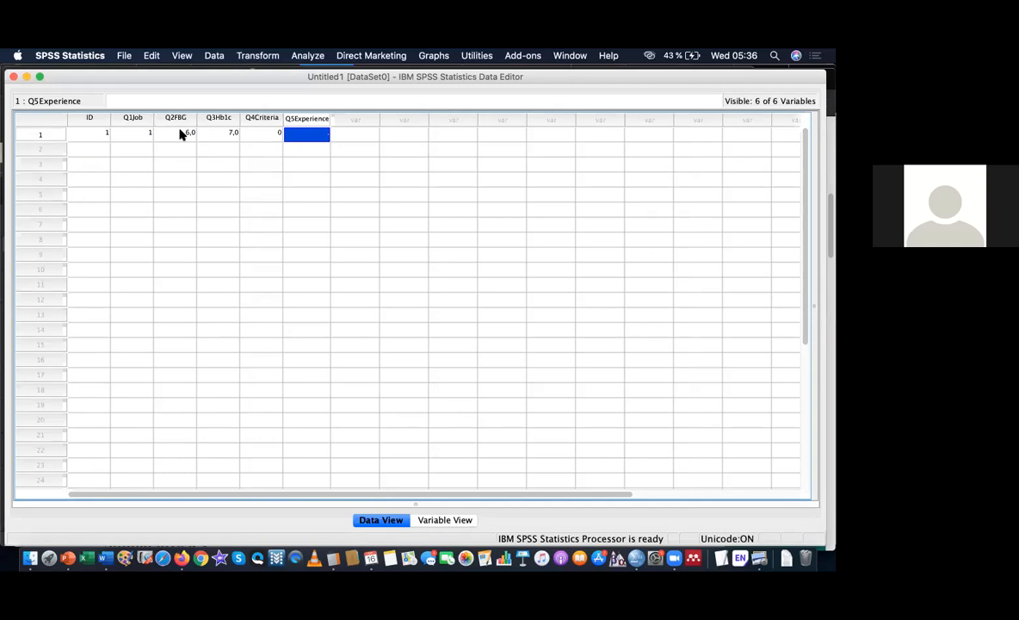
# Leave the first case's Q5Experience empty and add two more cases with ID 2 and ID 3.
pyautogui.press('Return')
pyautogui.press('Up')
pyautogui.press('Left')
pyautogui.press('Right')
pyautogui.press('Down')
pyautogui.press('Left')
pyautogui.press('Left')
pyautogui.press('Left')
pyautogui.press('Left')
pyautogui.press('Left')
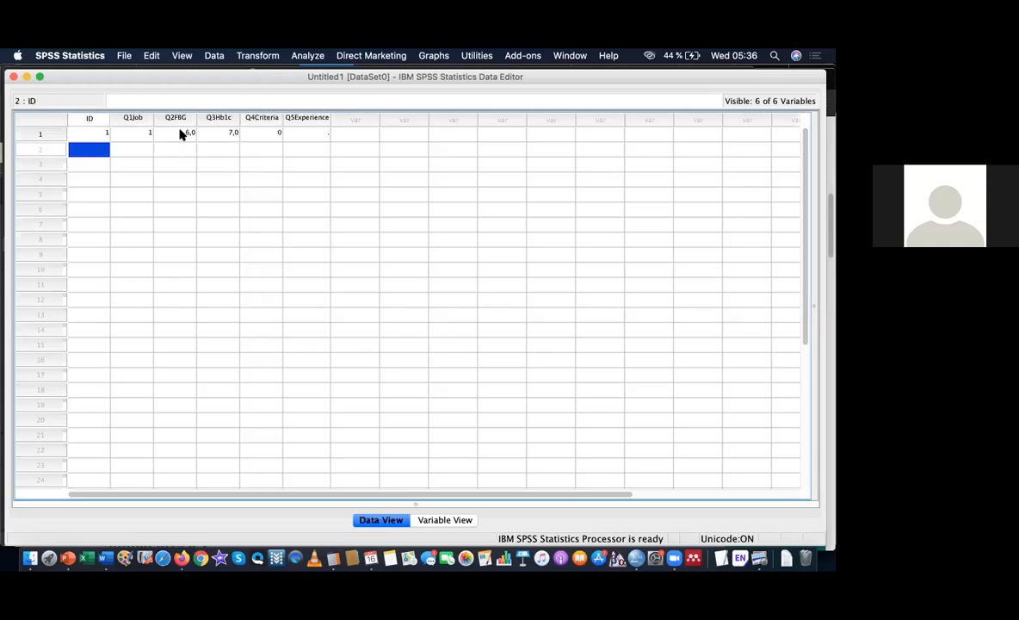
pyautogui.write('2')
pyautogui.press('Return')
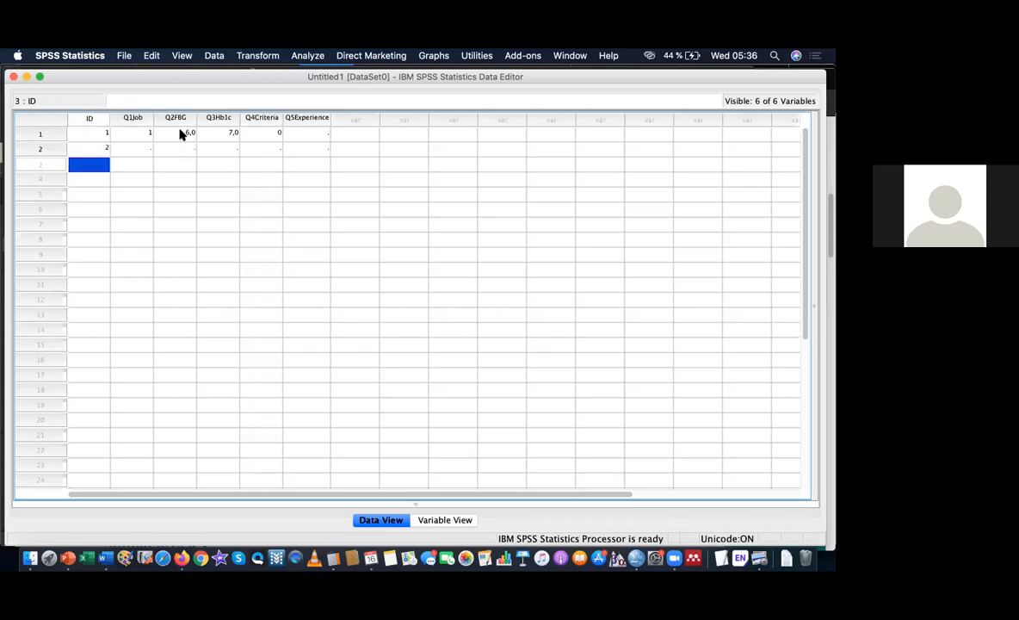
pyautogui.write('3')
# Enter 2 for Q1Job in both the second and third cases.
pyautogui.press('Right')
pyautogui.press('Up')
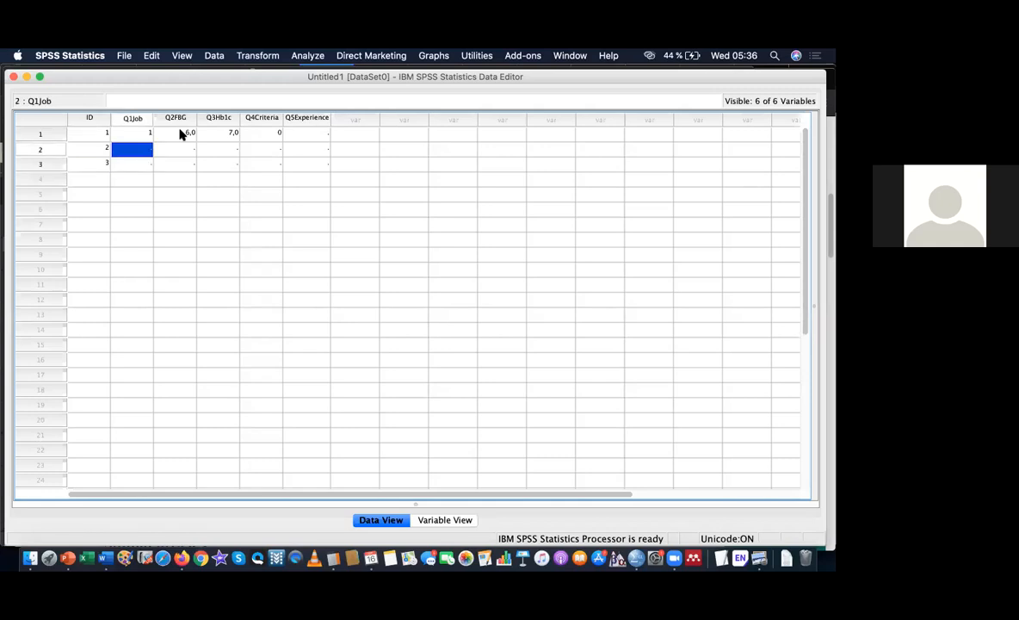
pyautogui.write('2')
pyautogui.press('Return')
pyautogui.write('2')
pyautogui.press('Return')
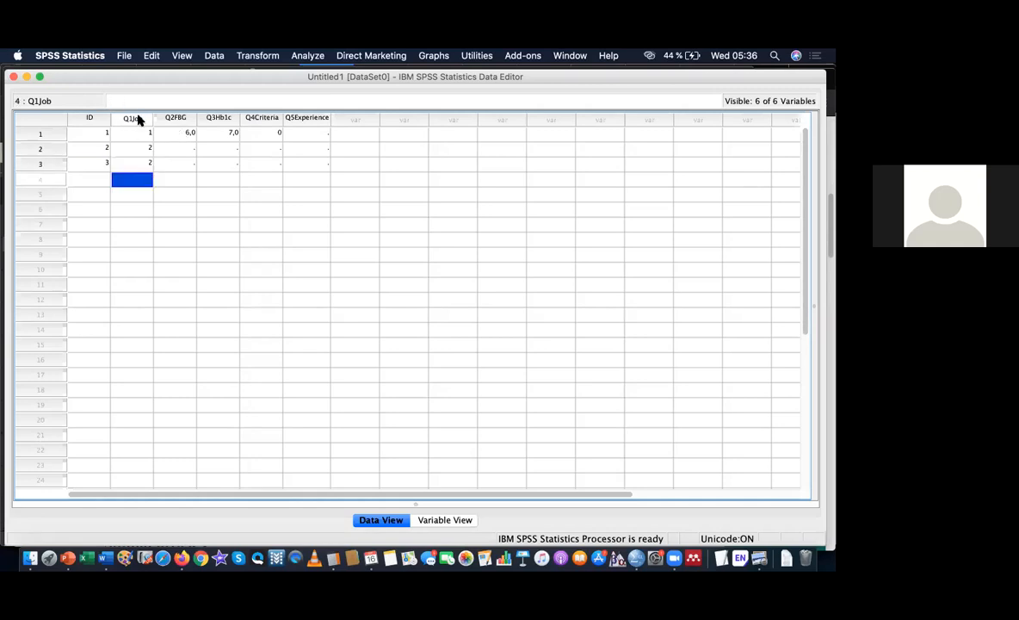
# Run descriptive statistics on the Q1Job variable and inspect its frequency and statistics tables in the output.
pyautogui.rightClick(137, 118)
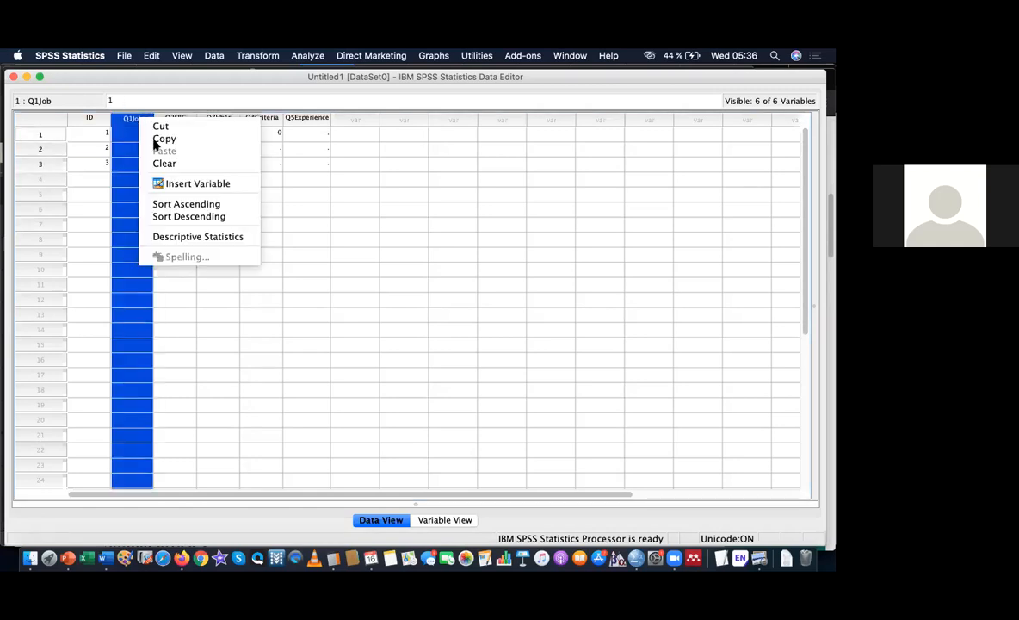
pyautogui.click(172, 237)
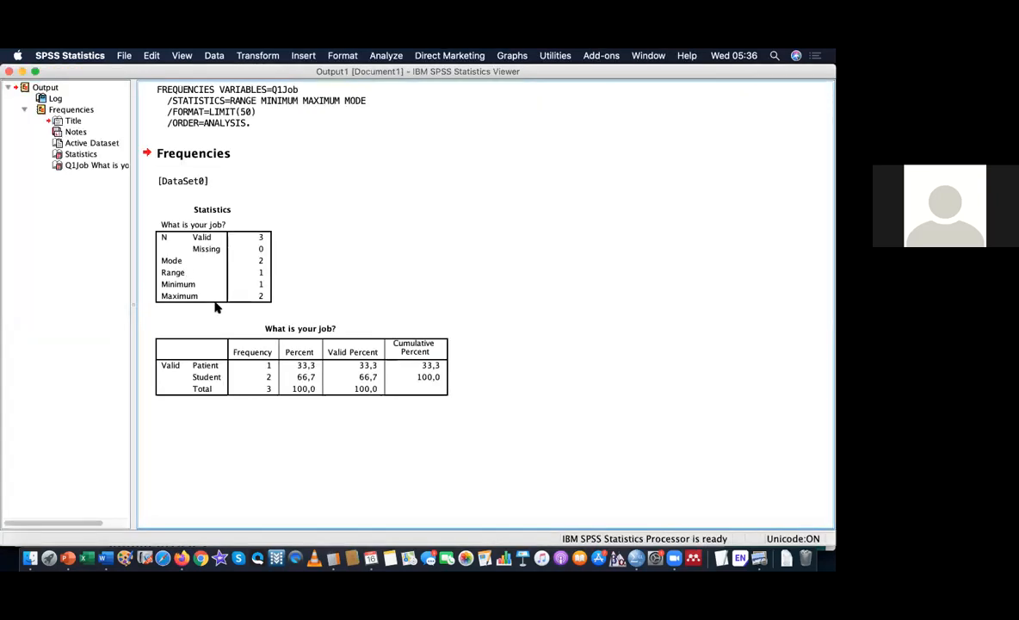
pyautogui.click(218, 346)
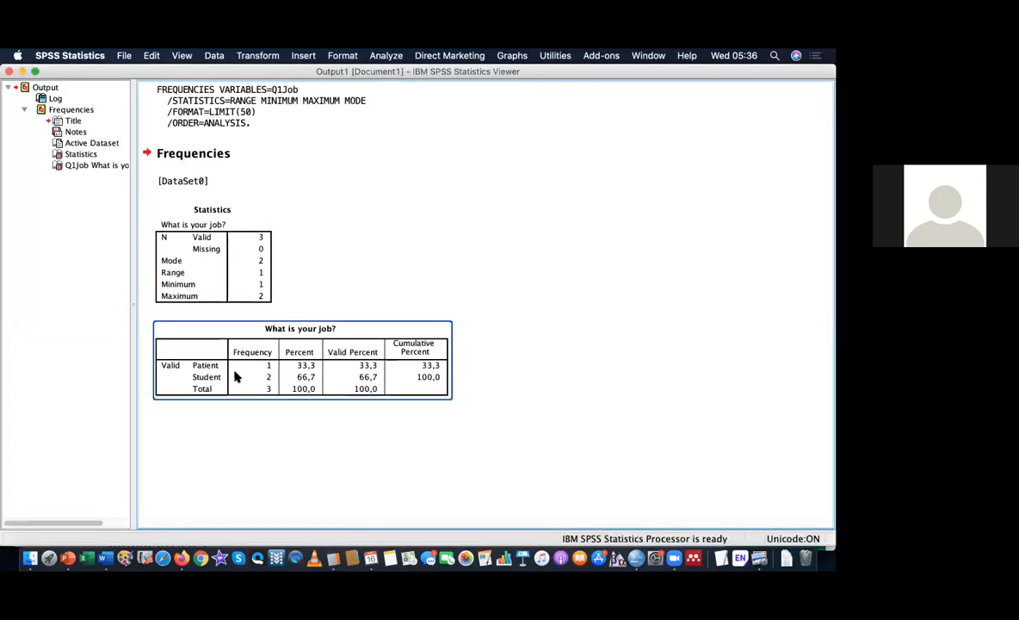
pyautogui.click(176, 288)
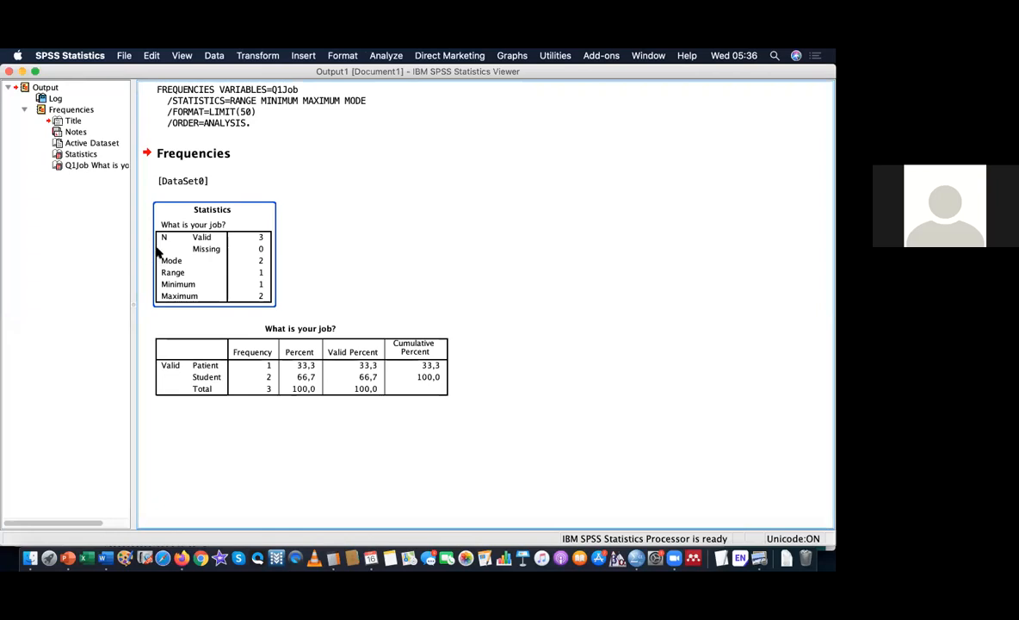
# Go back to the data, rerun descriptive statistics on Q1Job and select the job frequency table.
pyautogui.press('super+grave')
pyautogui.rightClick(137, 119)
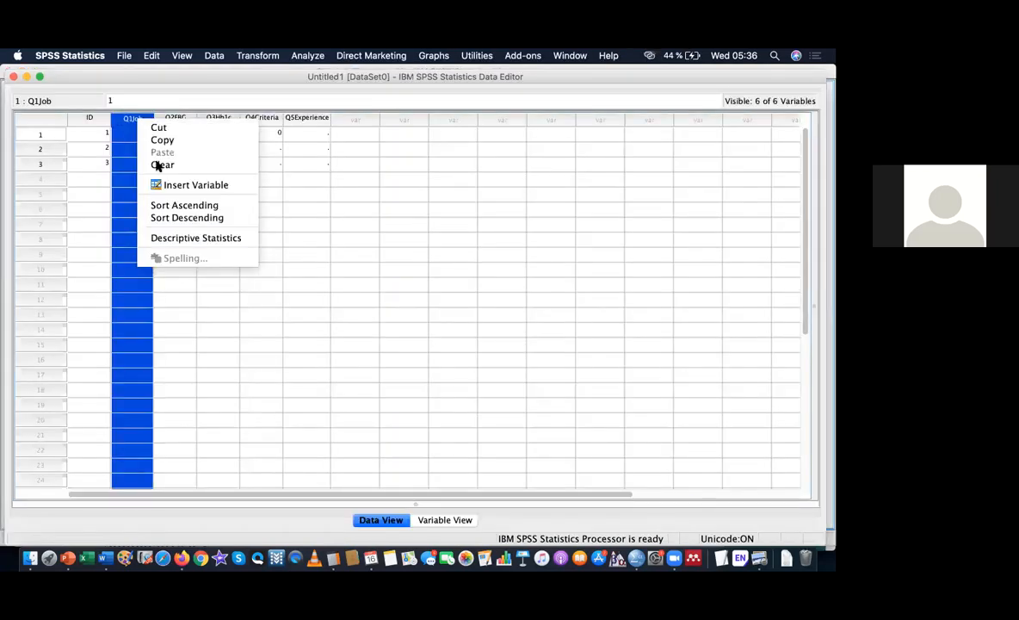
pyautogui.click(176, 239)
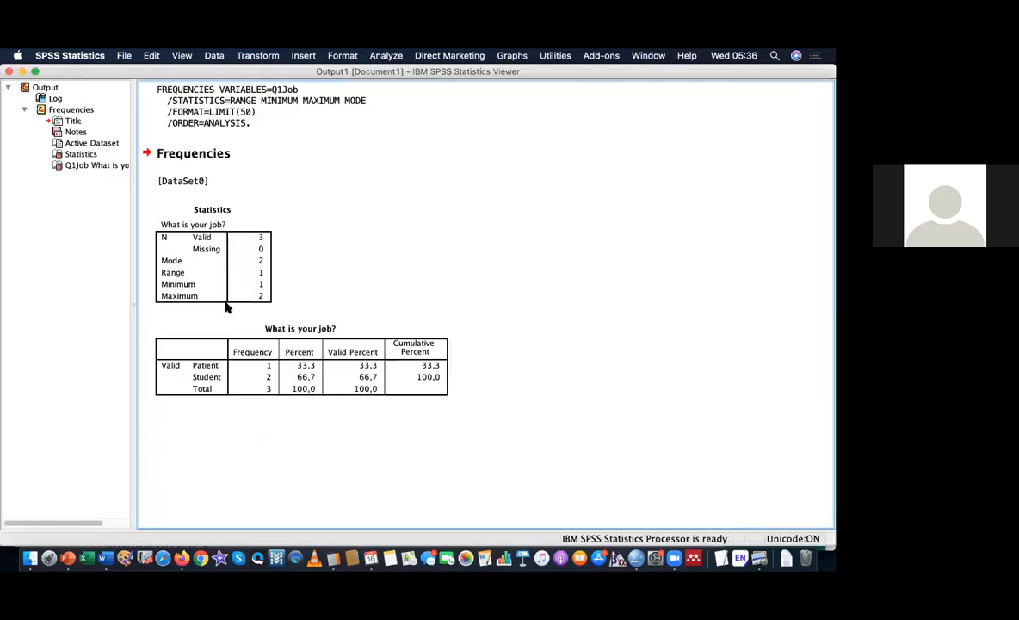
pyautogui.click(214, 358)
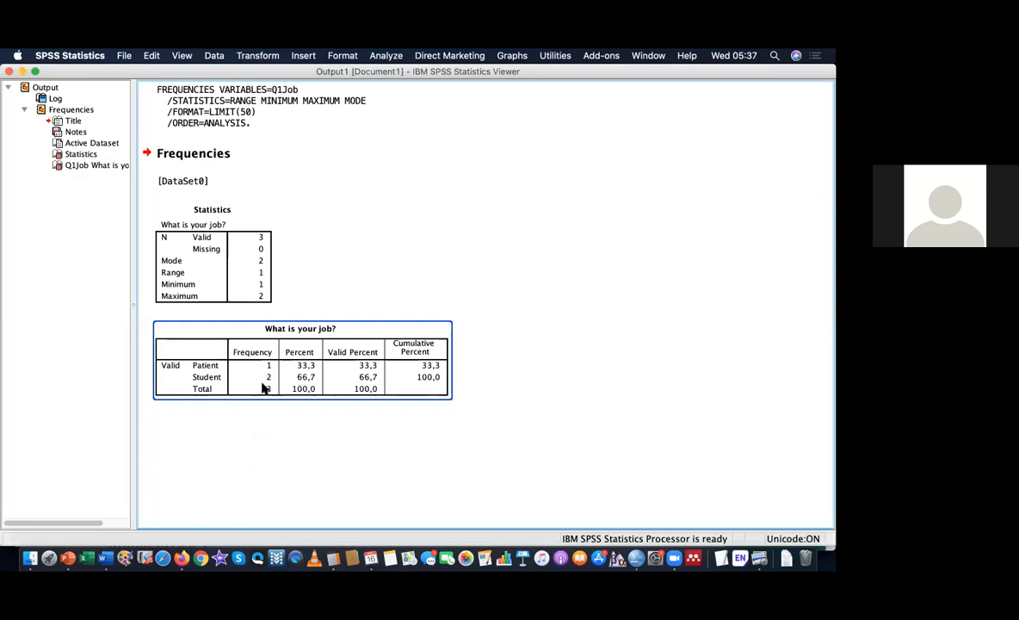
# Select the rows of all three cases in the Data Editor and compare them with the Q1Job frequency output.
pyautogui.press('super+grave')
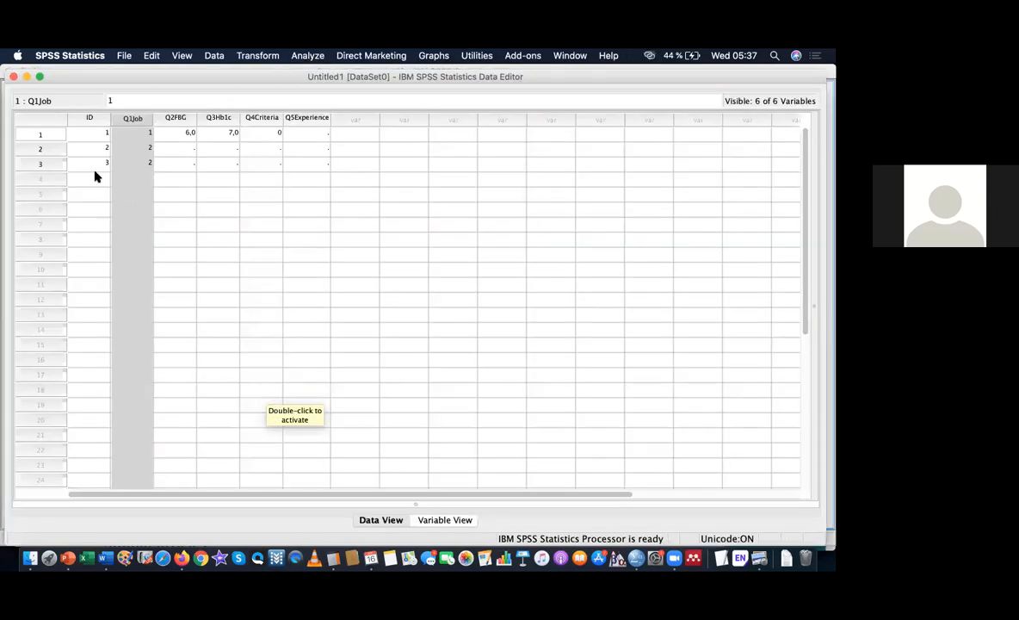
pyautogui.click(56, 166)
pyautogui.moveTo(57, 166); pyautogui.dragTo(57, 135)
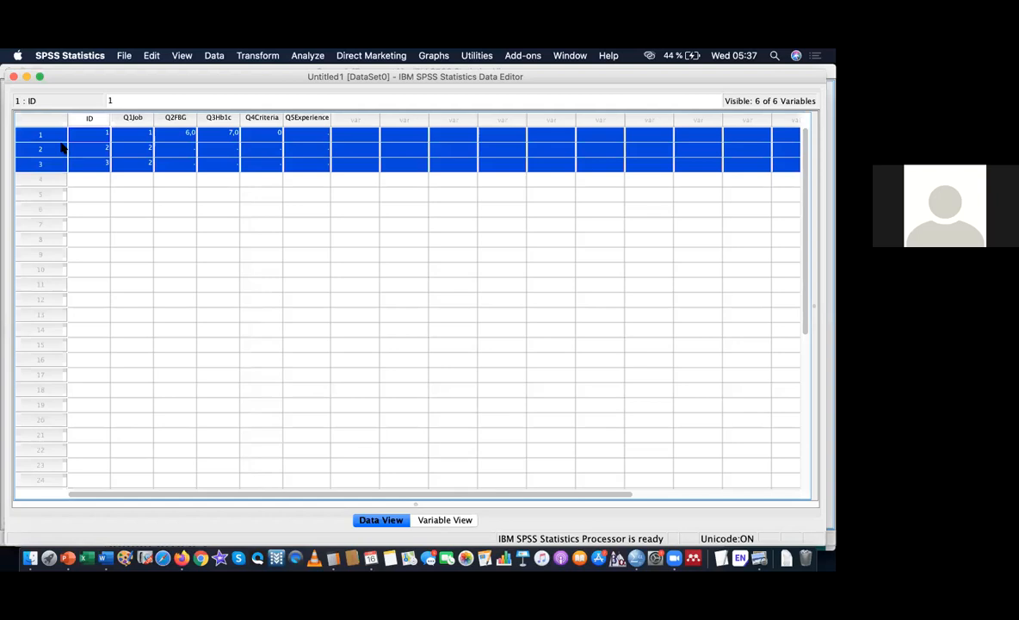
pyautogui.press('super+grave')
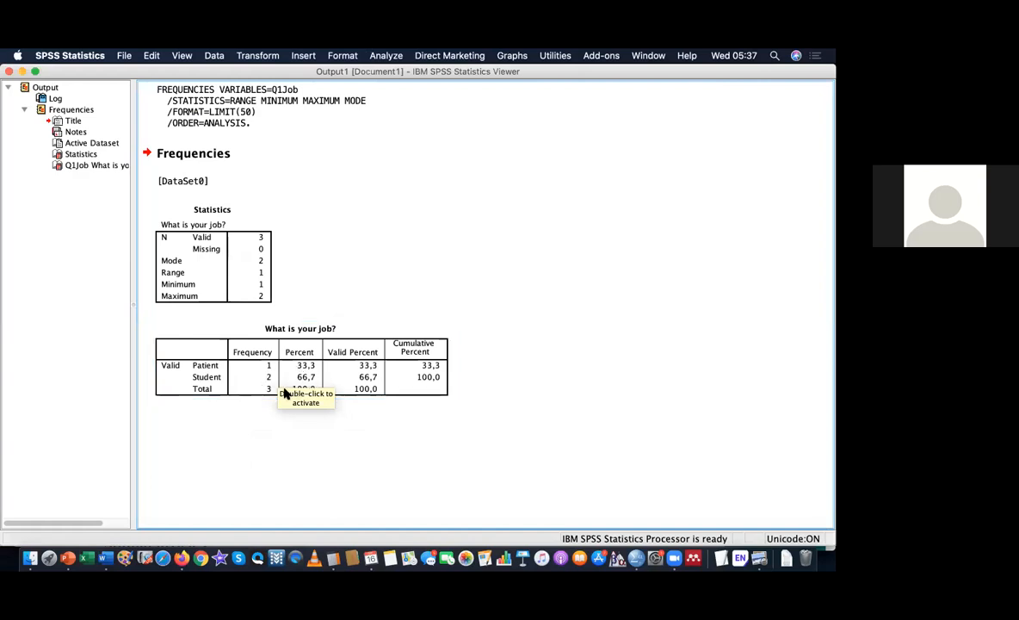
pyautogui.press('super+grave')
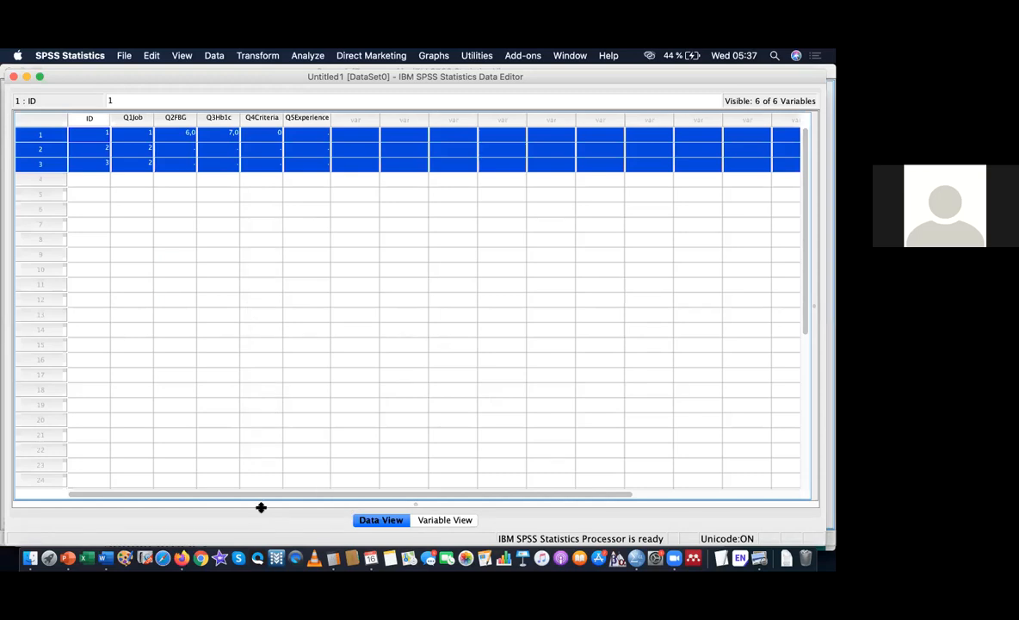
# Switch to Excel and create a blank workbook.
pyautogui.click(86, 558)
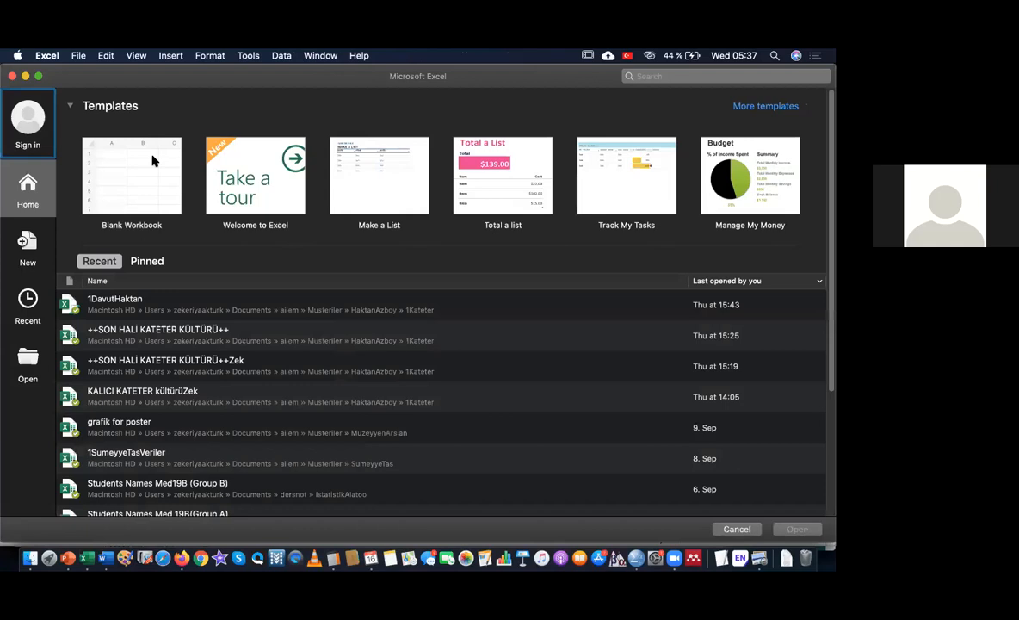
pyautogui.click(142, 177)
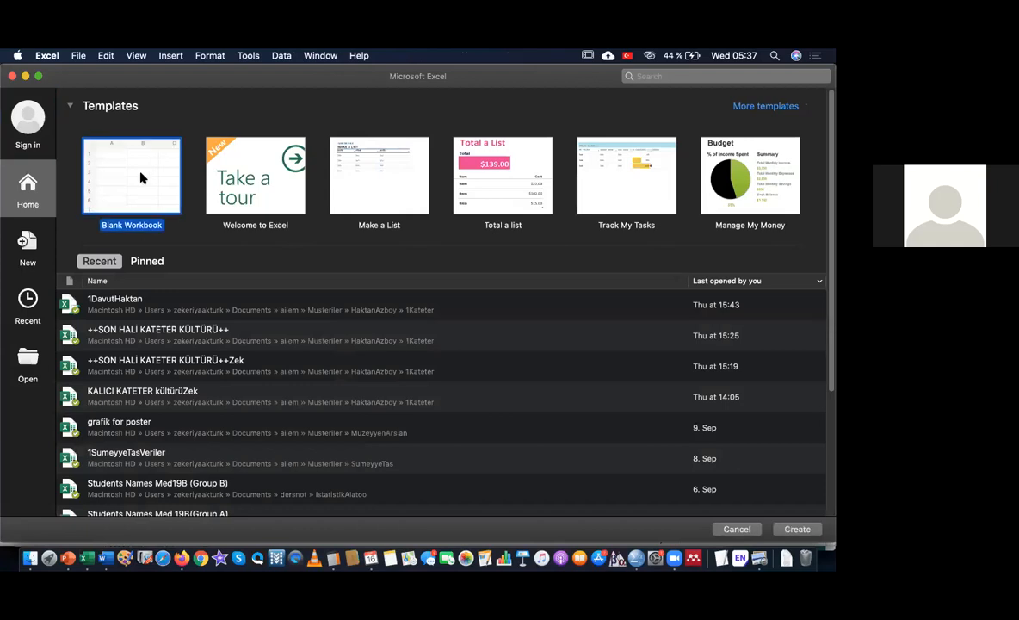
pyautogui.doubleClick(142, 178)
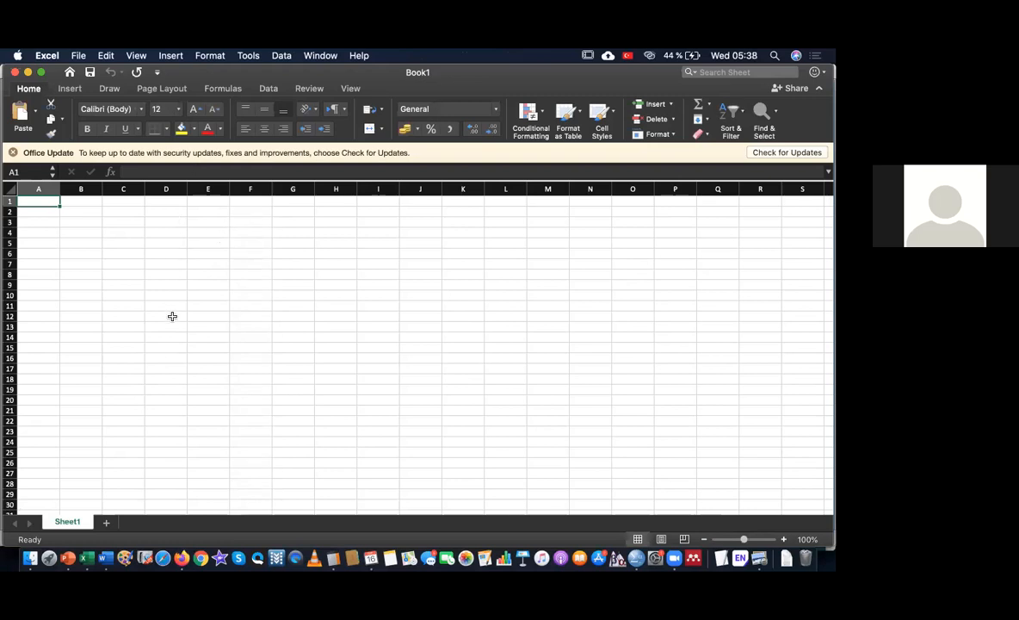
# Switch back to SPSS and look up the Descriptive Statistics command for the Q1Job column without running it.
pyautogui.press('super+Tab')
pyautogui.press('super+a')
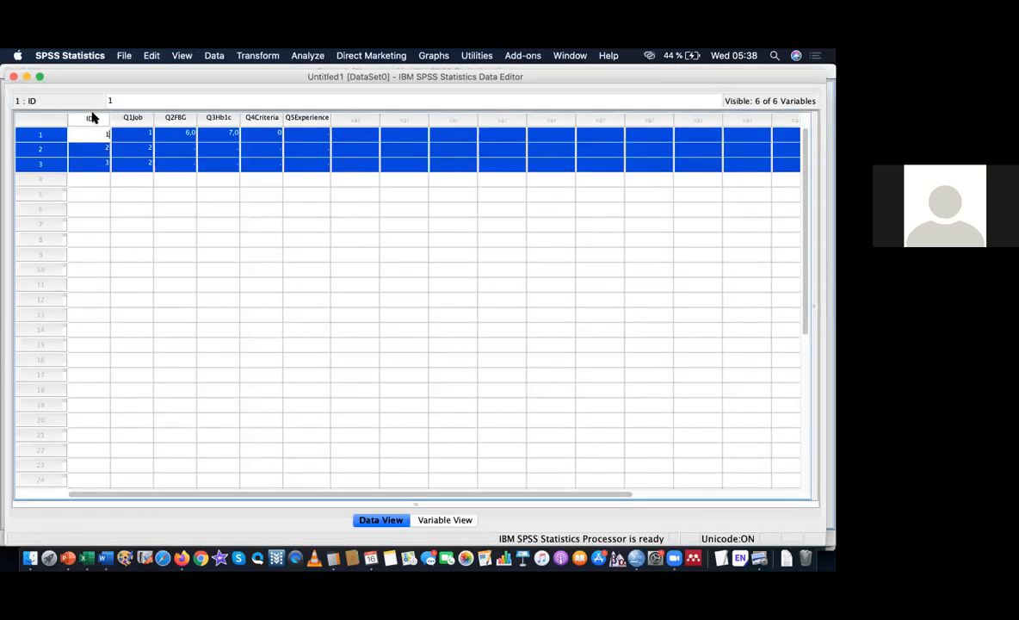
pyautogui.rightClick(132, 117)
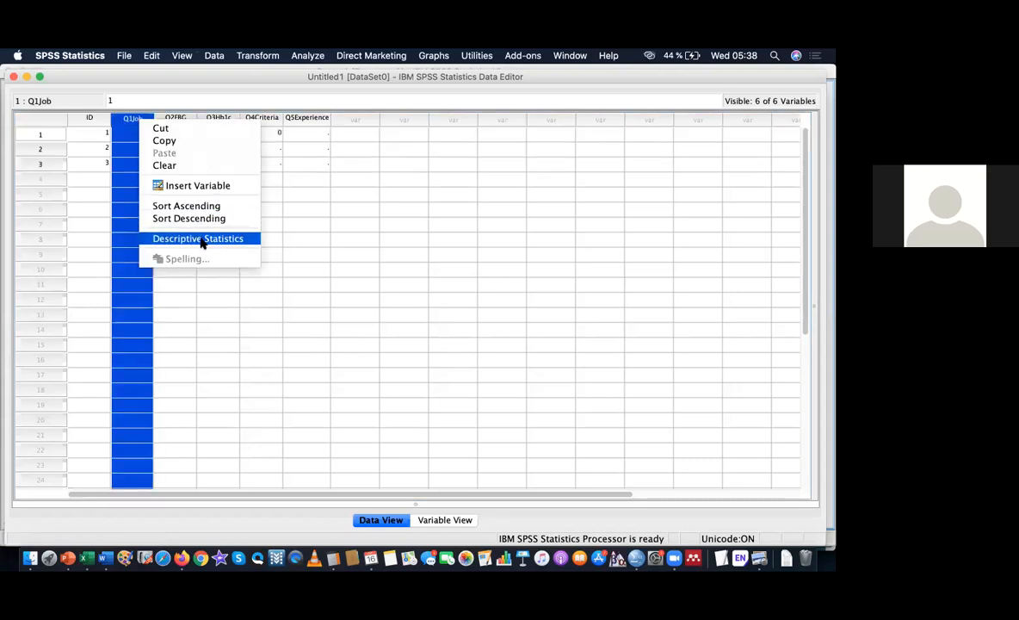
pyautogui.click(303, 254)
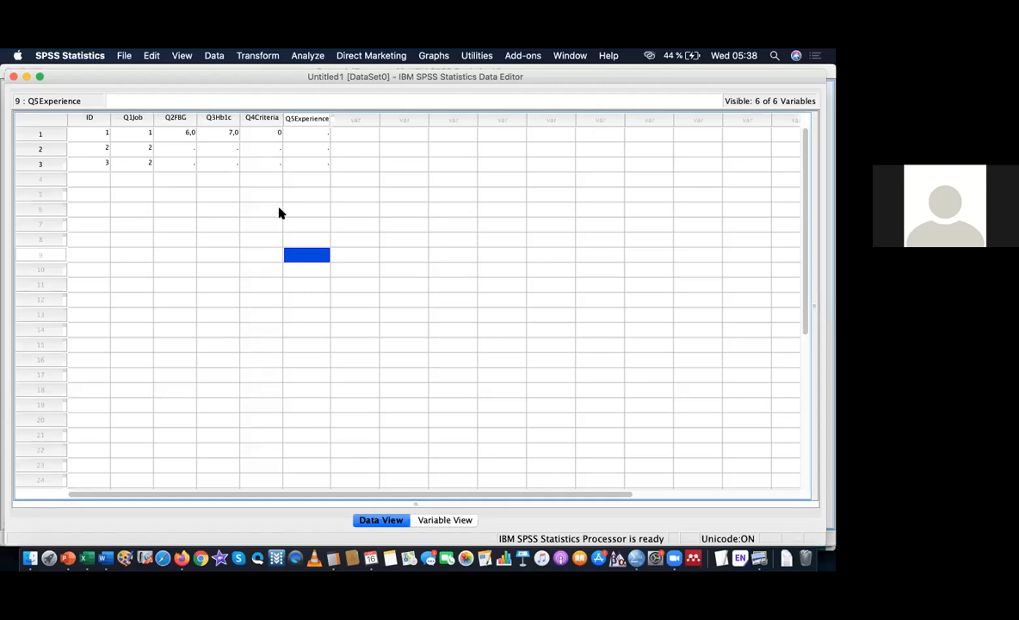
# Review the variable definitions, case data and frequency output in SPSS, comparing them with the empty Excel worksheet.
pyautogui.click(425, 520)
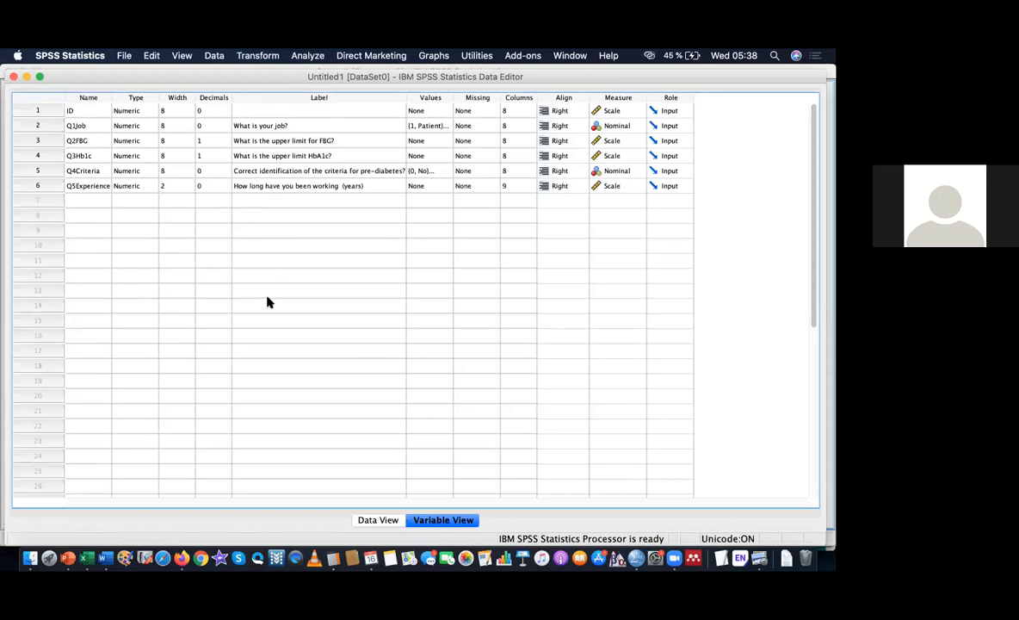
pyautogui.click(364, 519)
pyautogui.press('super+Tab')
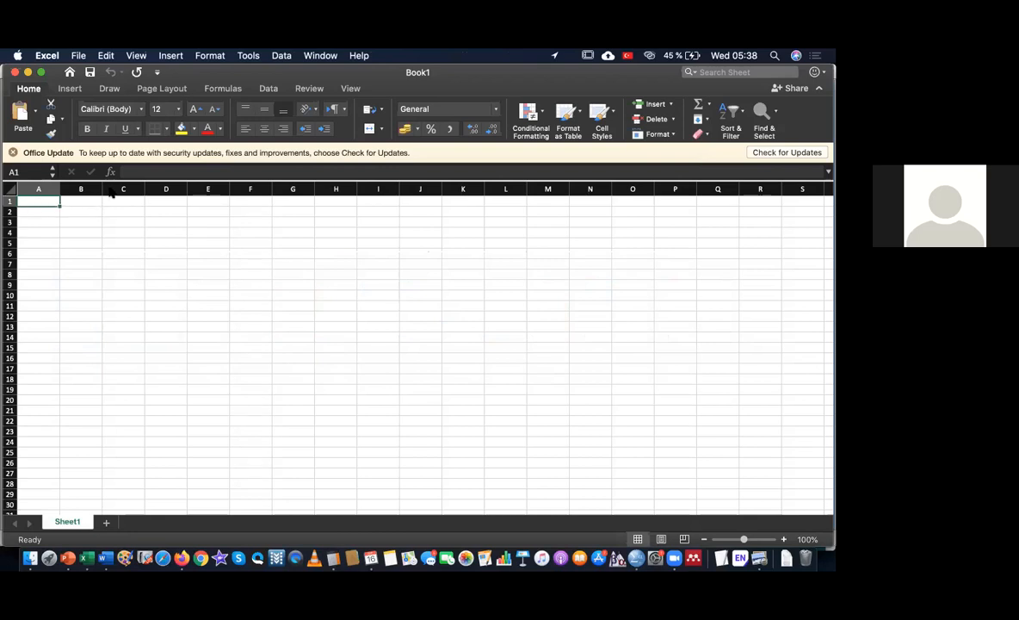
pyautogui.press('super+Tab')
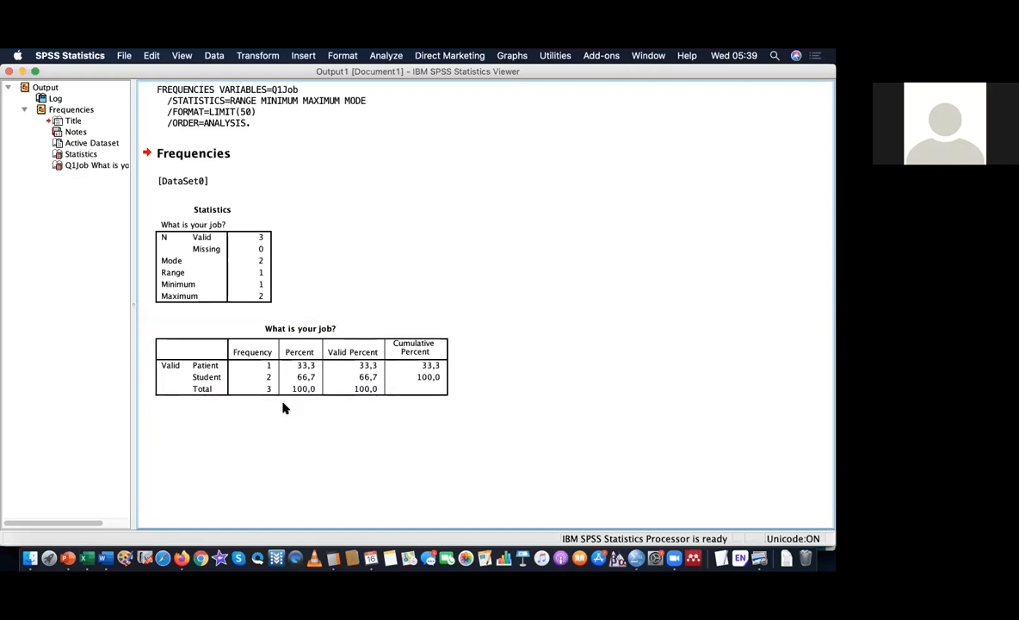
pyautogui.press('super+grave')
pyautogui.press('super+Tab')
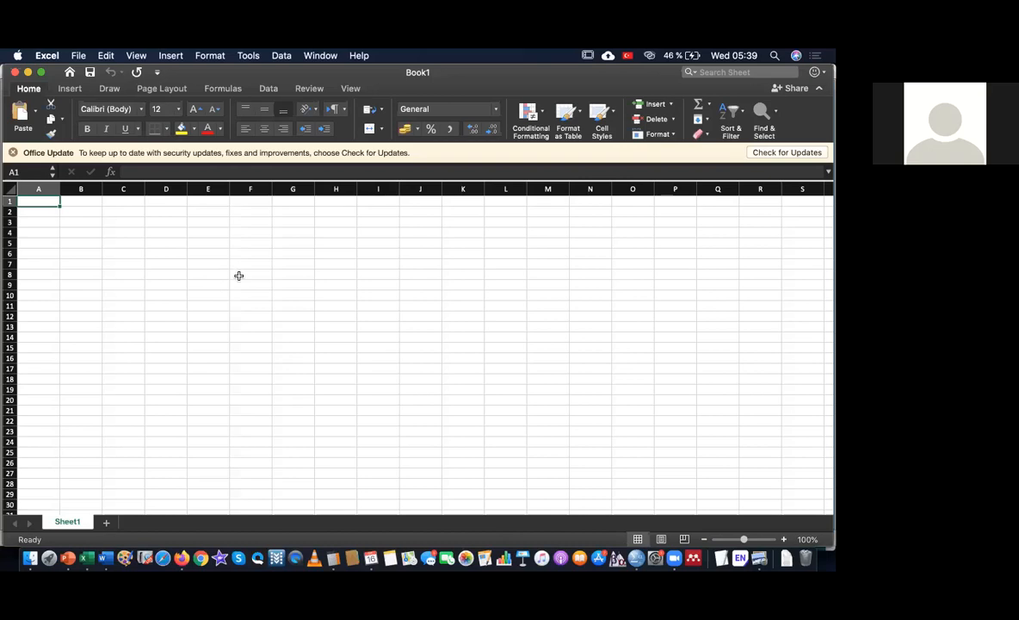
pyautogui.press('super+Tab')
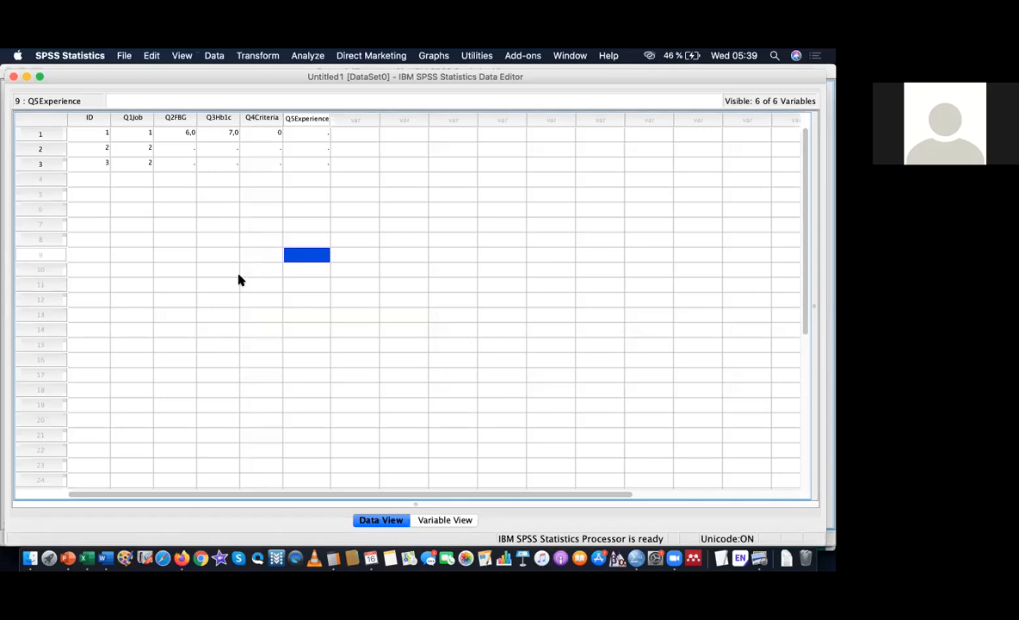
# Consult the variable types diagram in Preview and the title and abstract of the pre-diabetes PubMed article in Firefox.
pyautogui.press('super+Tab')
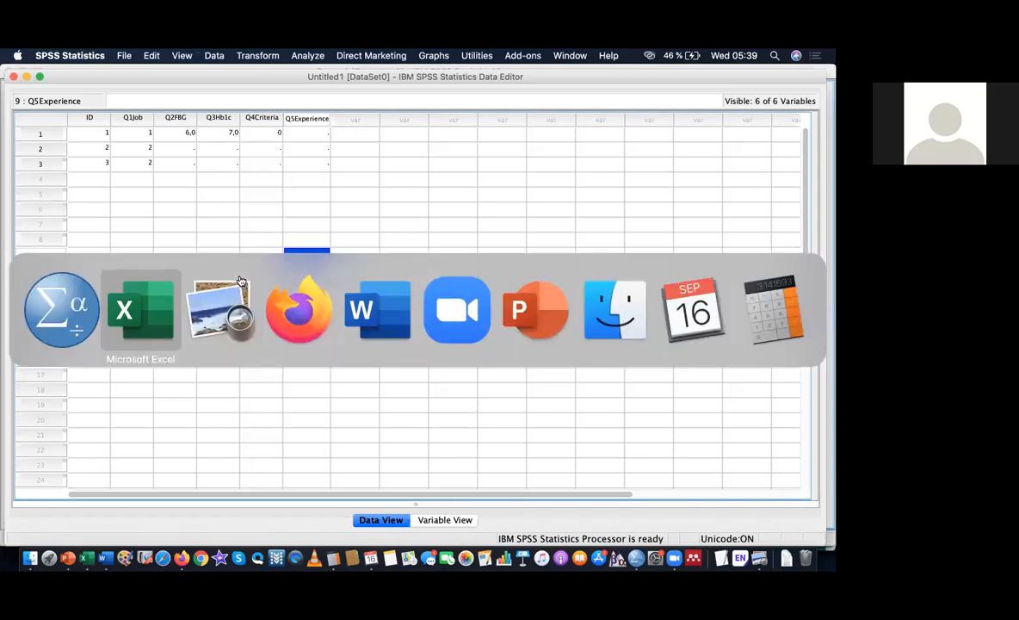
pyautogui.click(257, 278)
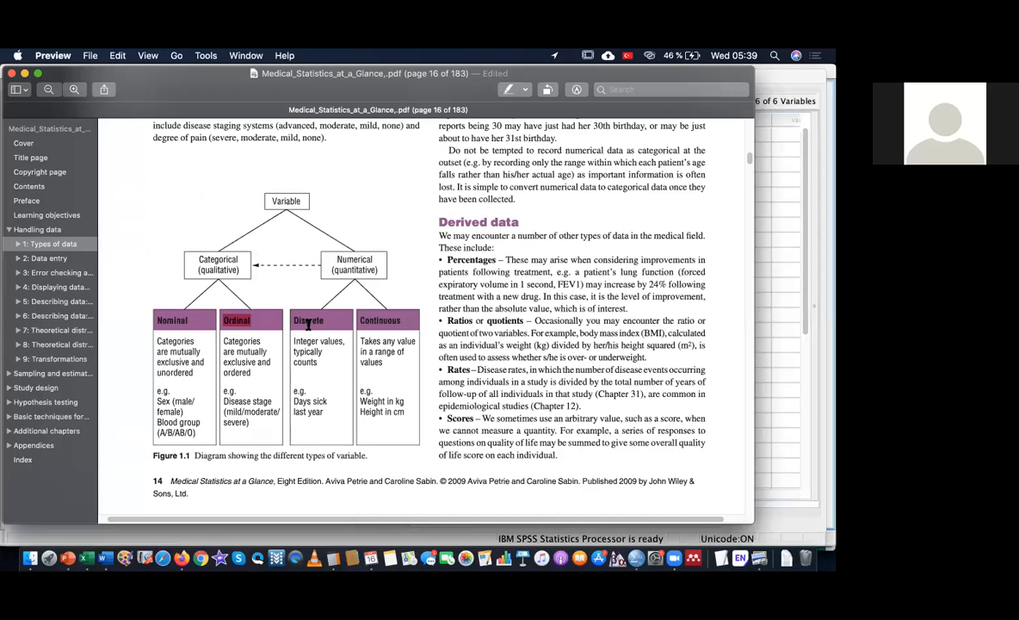
pyautogui.press('super+Tab')
pyautogui.press('super+Tab')
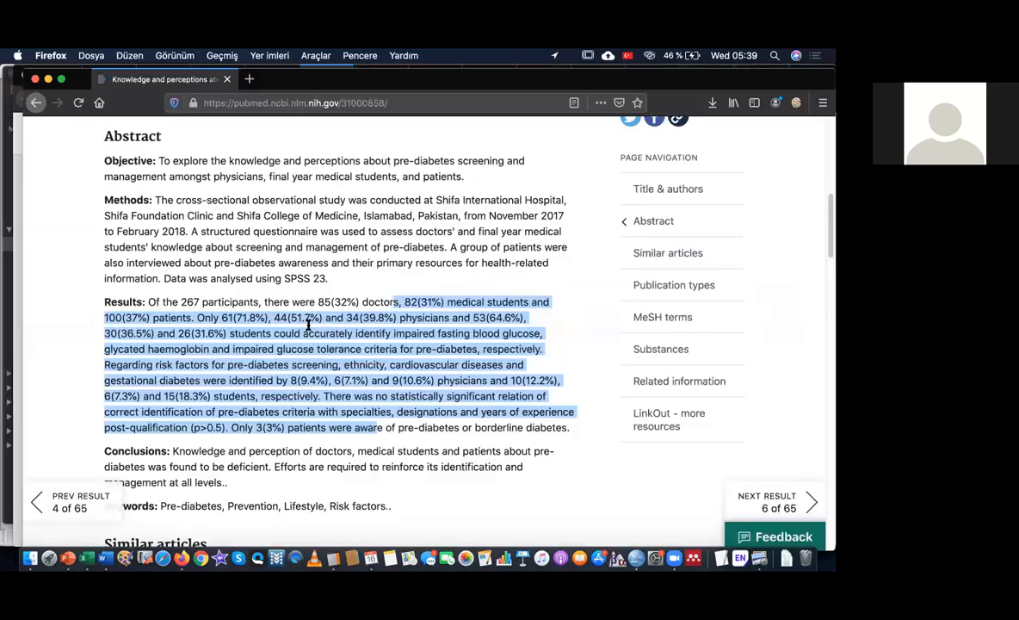
pyautogui.scroll(-3, 322, 393)
pyautogui.scroll(15, 330, 335)
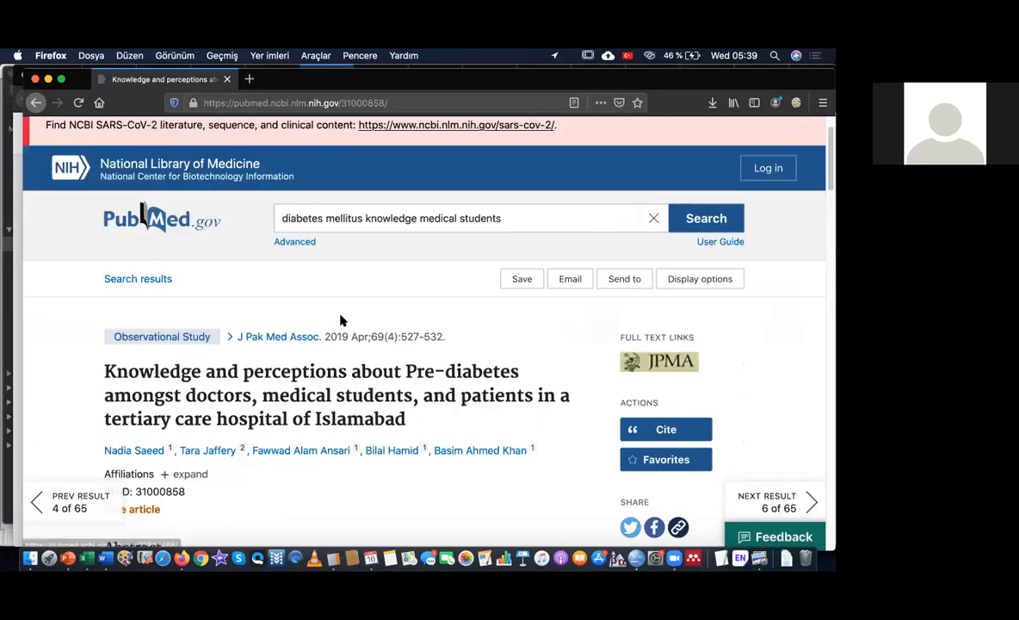
# Open the pre-diabetes article's full text at JPMA and skim its abstract, result tables and discussion.
pyautogui.scroll(2, 339, 320)
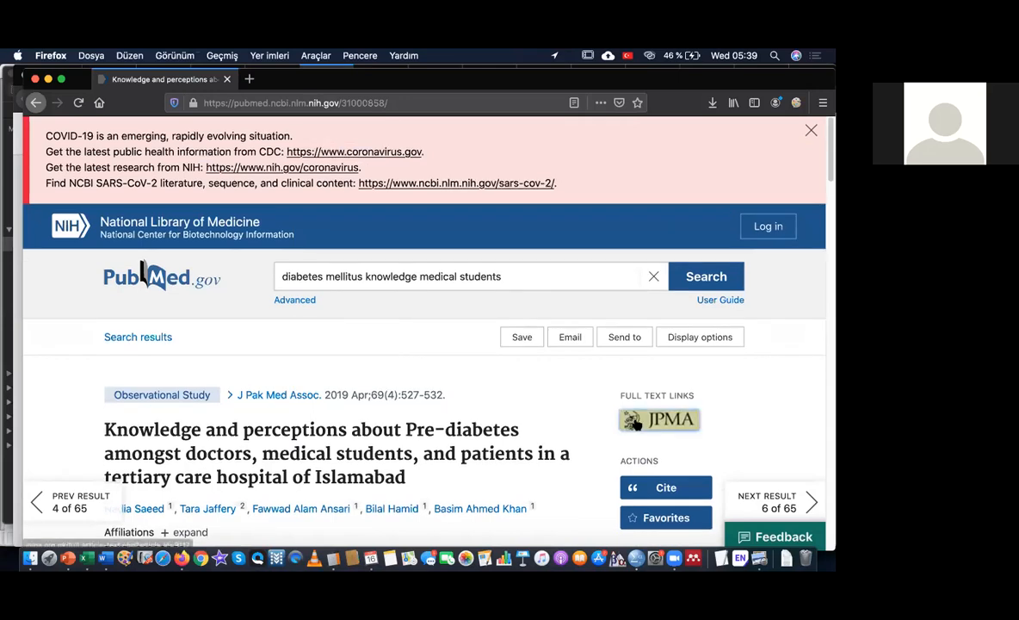
pyautogui.click(634, 420)
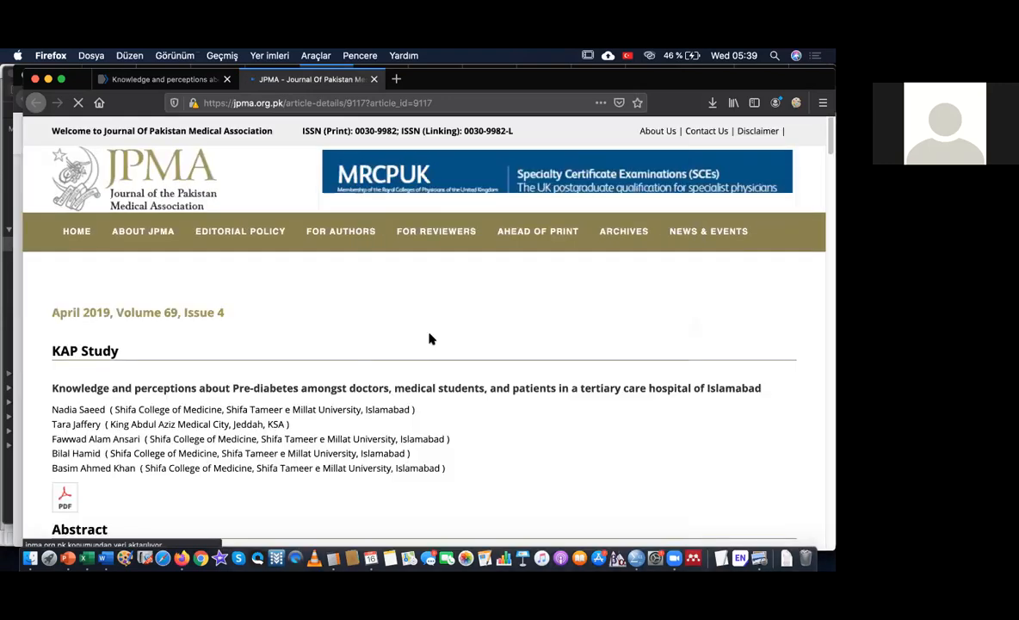
pyautogui.scroll(-2, 430, 337)
pyautogui.scroll(-15, 430, 337)
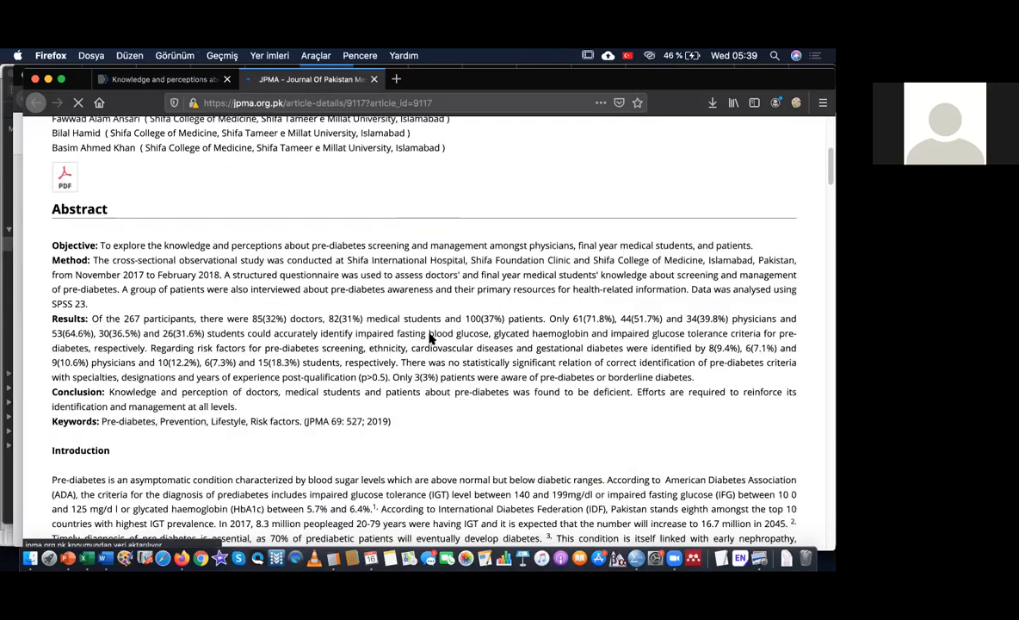
pyautogui.scroll(-20, 431, 339)
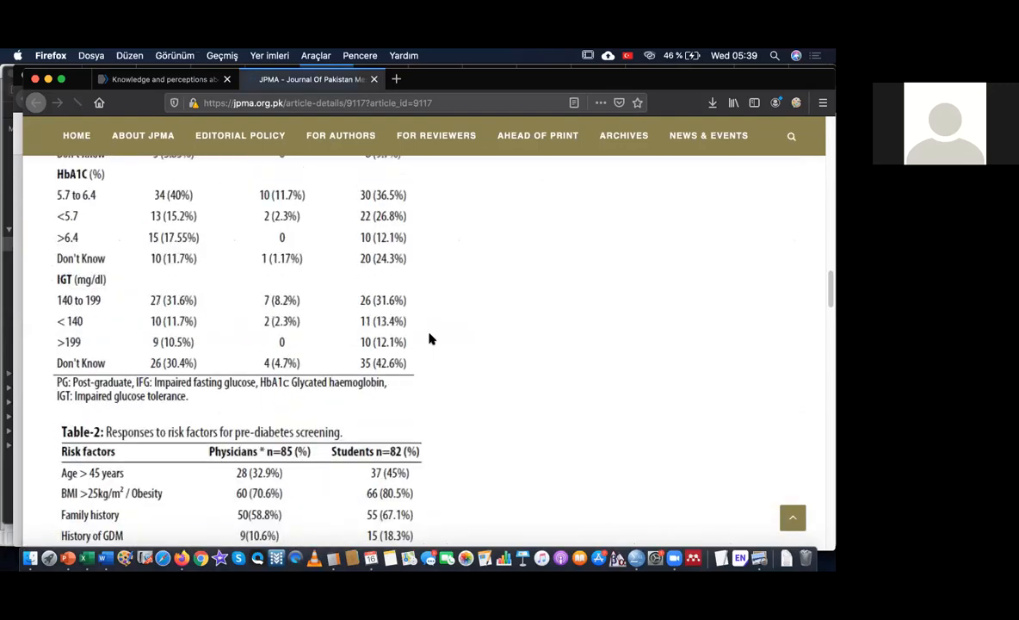
pyautogui.scroll(15, 429, 336)
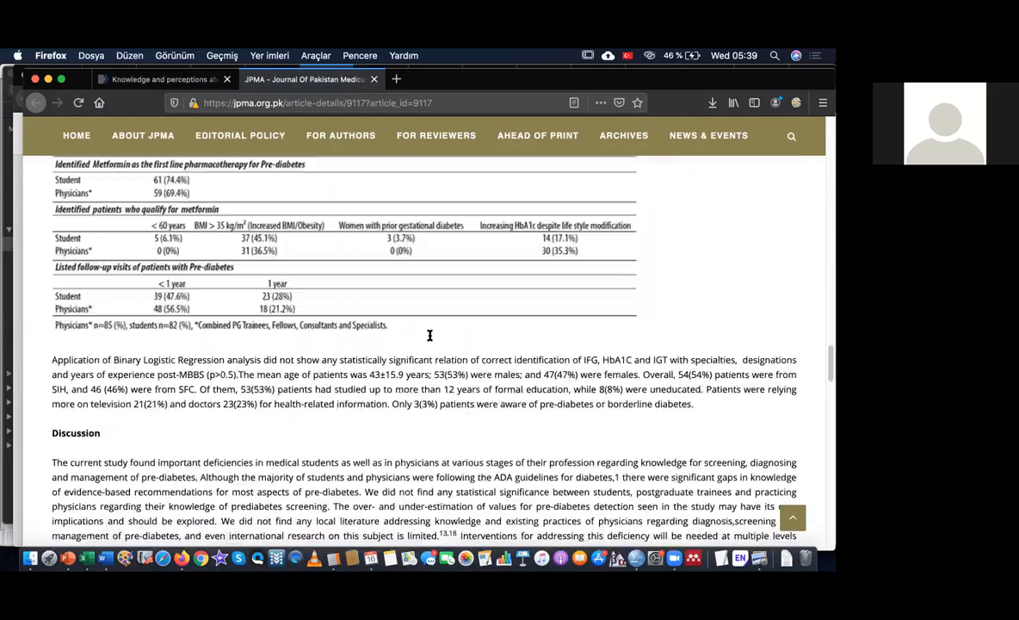
pyautogui.scroll(10, 429, 334)
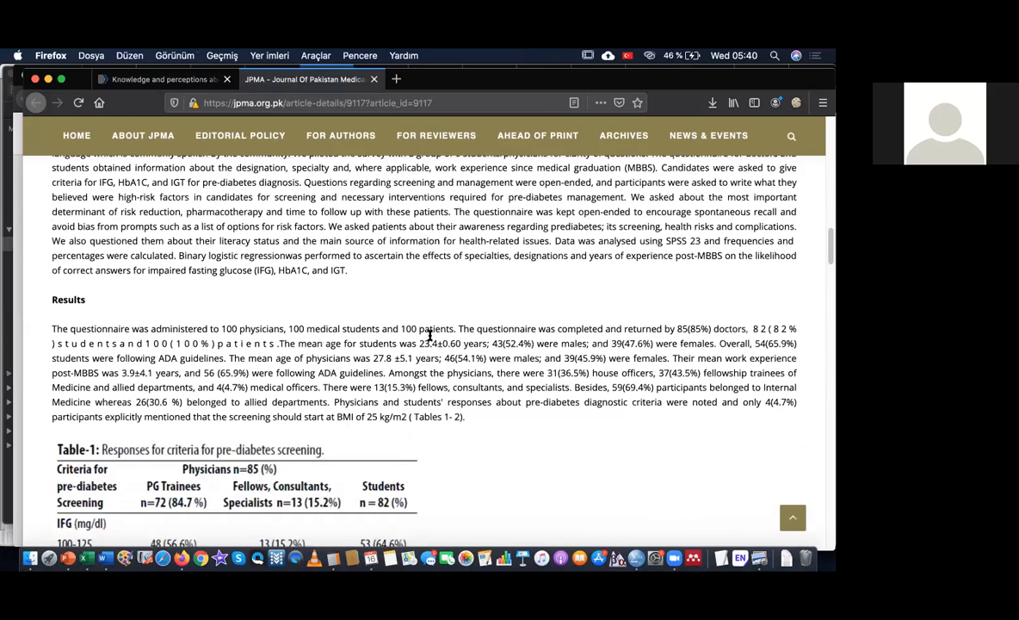
# Find the data analysis sentence in the article's Subjects and Methods section and highlight "Data was analysed using SPSS".
pyautogui.scroll(3, 429, 336)
pyautogui.scroll(-2, 429, 334)
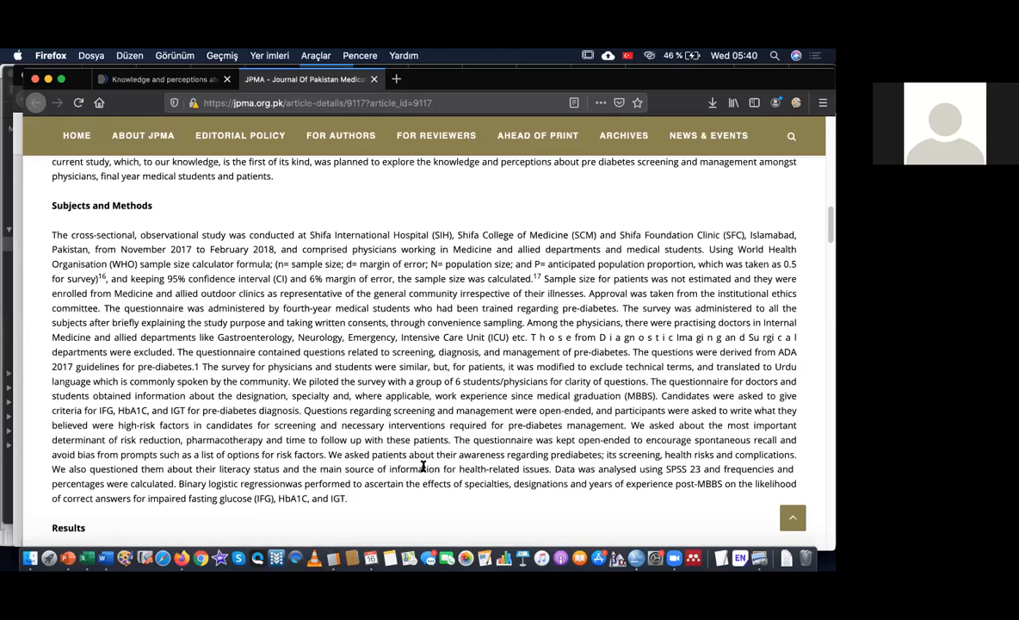
pyautogui.scroll(-1, 555, 389)
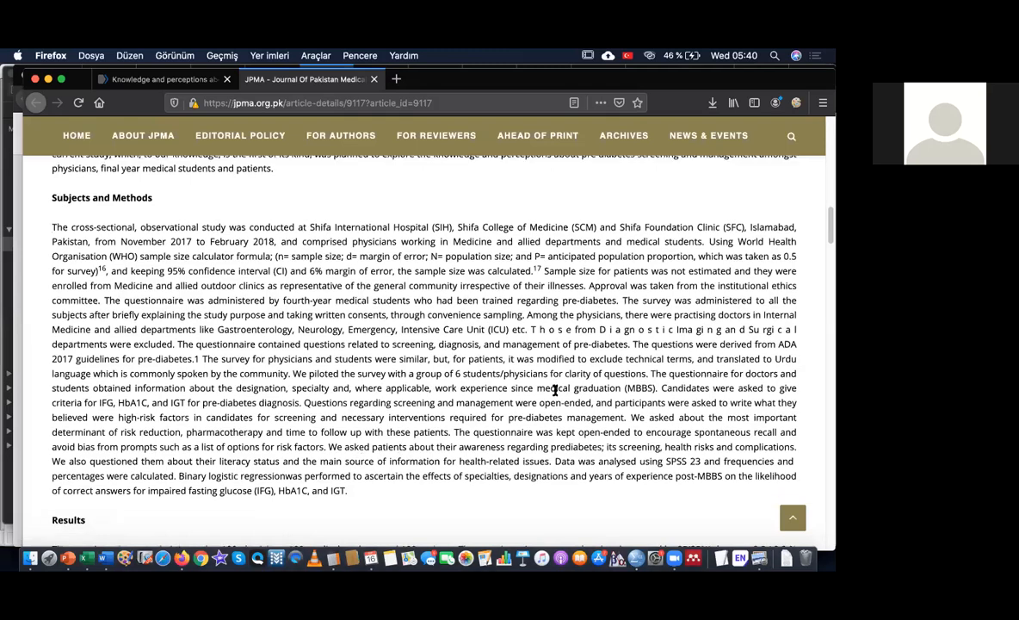
pyautogui.moveTo(555, 422); pyautogui.dragTo(680, 422)
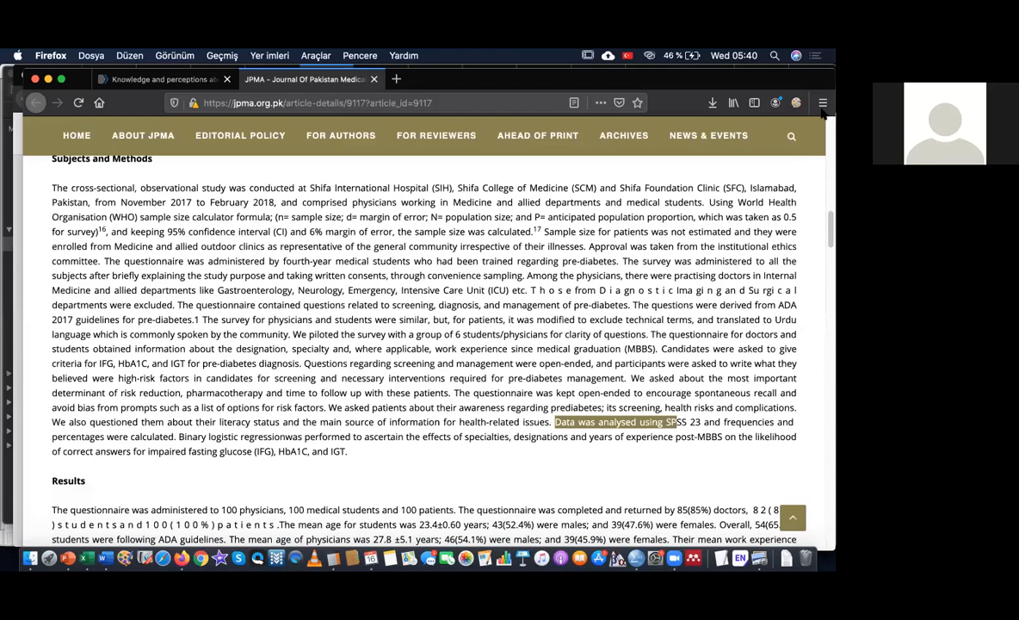
pyautogui.moveTo(667, 418); pyautogui.dragTo(701, 424)
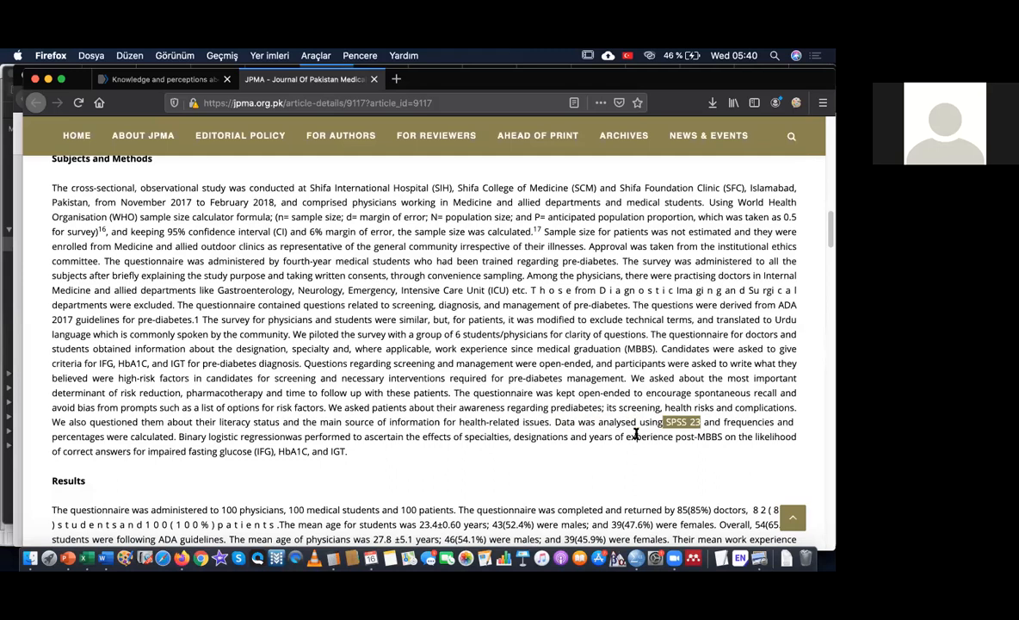
pyautogui.moveTo(555, 421); pyautogui.dragTo(690, 421)
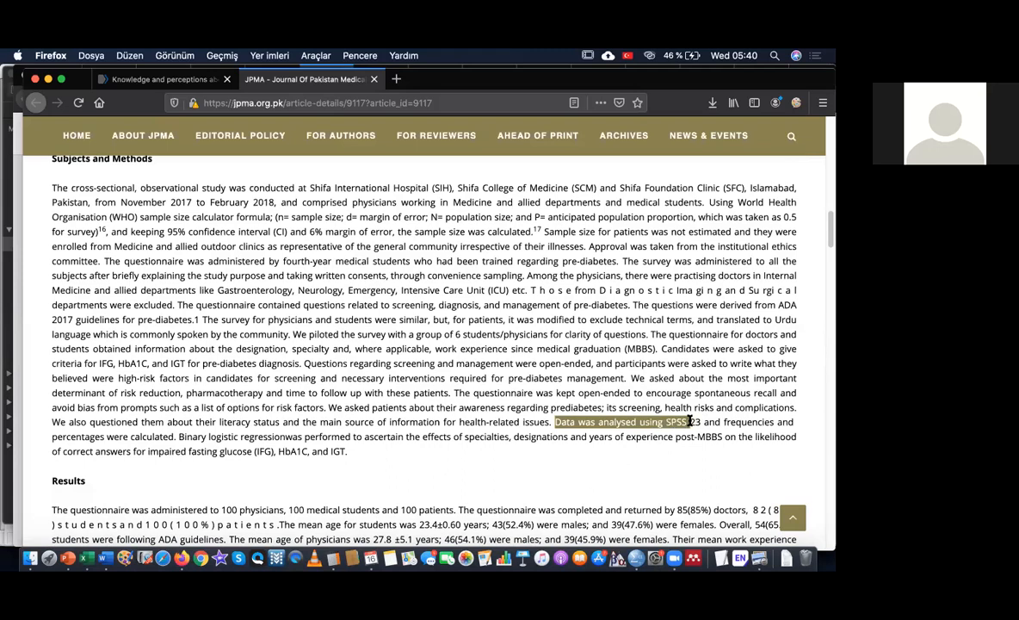
# Switch from Firefox to SPSS Statistics.
pyautogui.press('super+Tab')
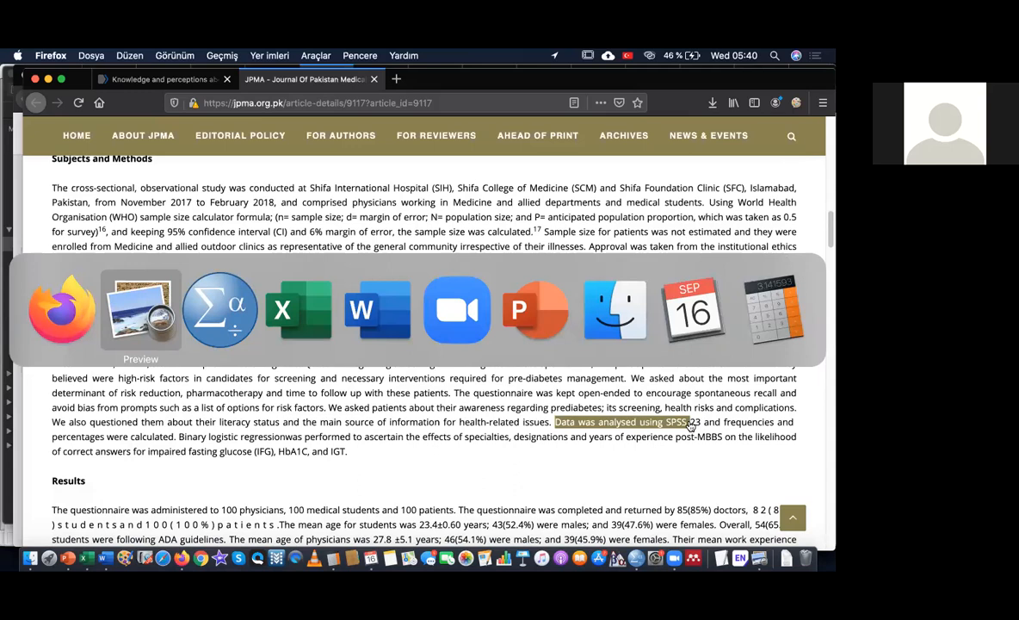
pyautogui.press('super+Tab')
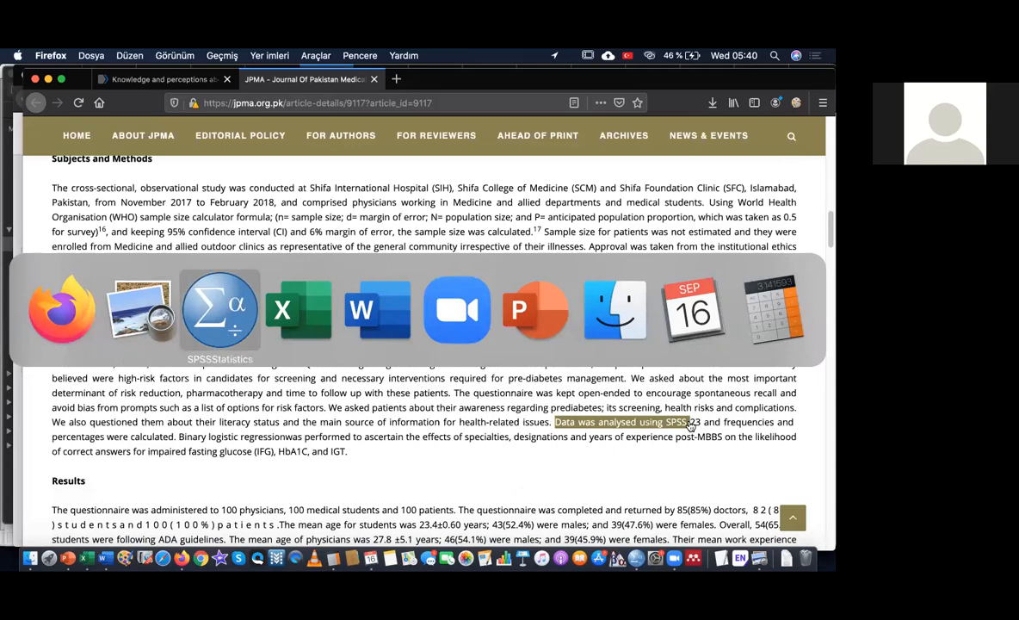